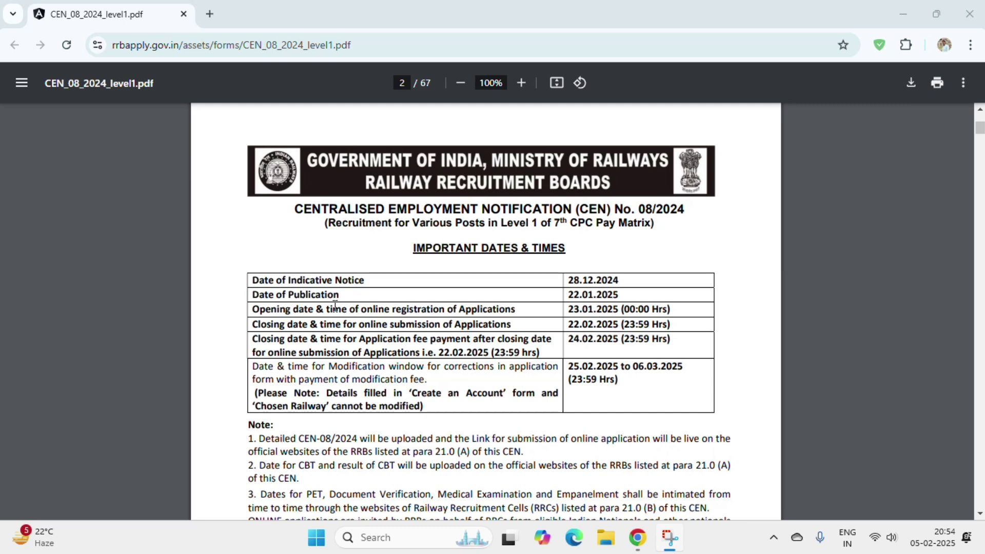
- In the notice, highlight the total vacancies 32438 and the initial pay 18000
{"action": "left_click", "coordinate": [292, 328]}
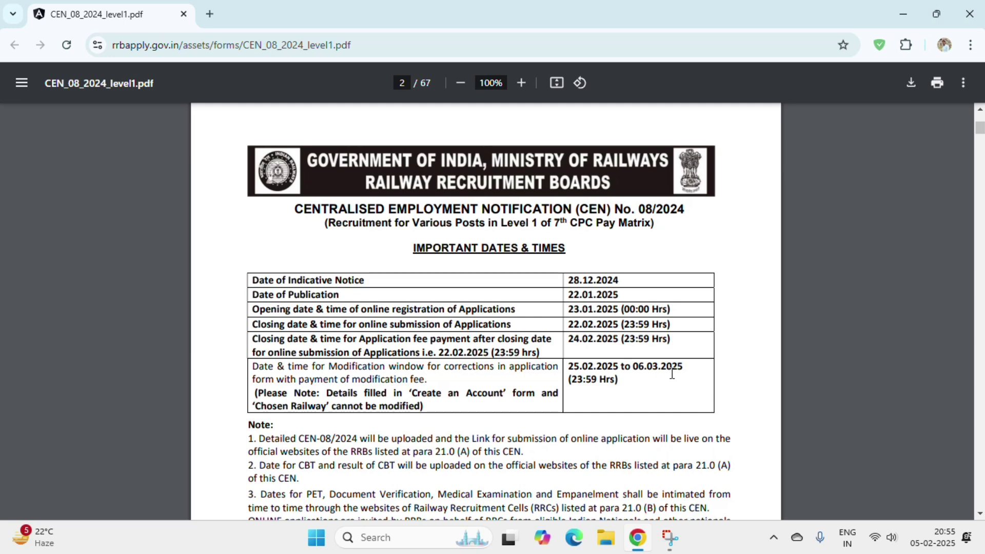
{"action": "double_click", "coordinate": [341, 393]}
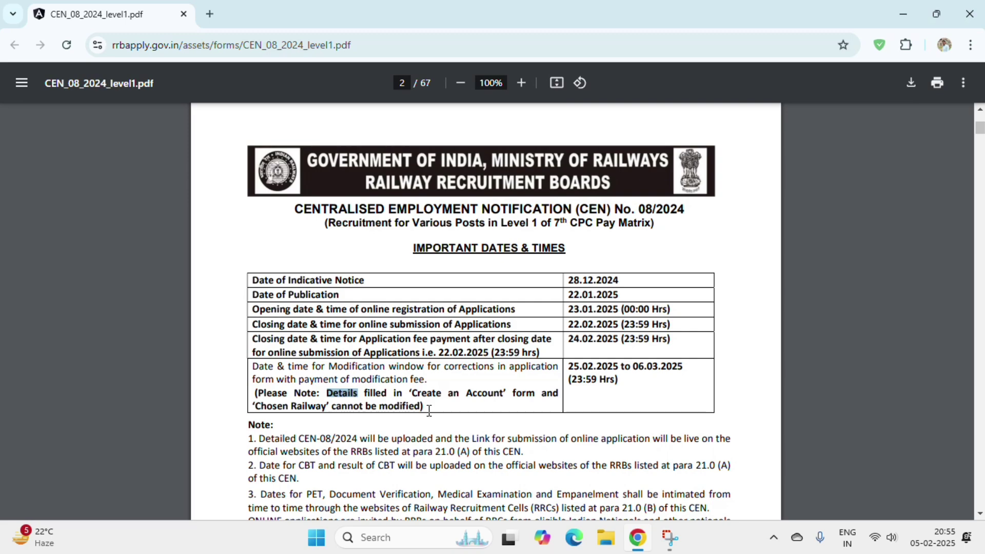
{"action": "scroll", "coordinate": [607, 385], "scroll_direction": "down", "scroll_amount": 10}
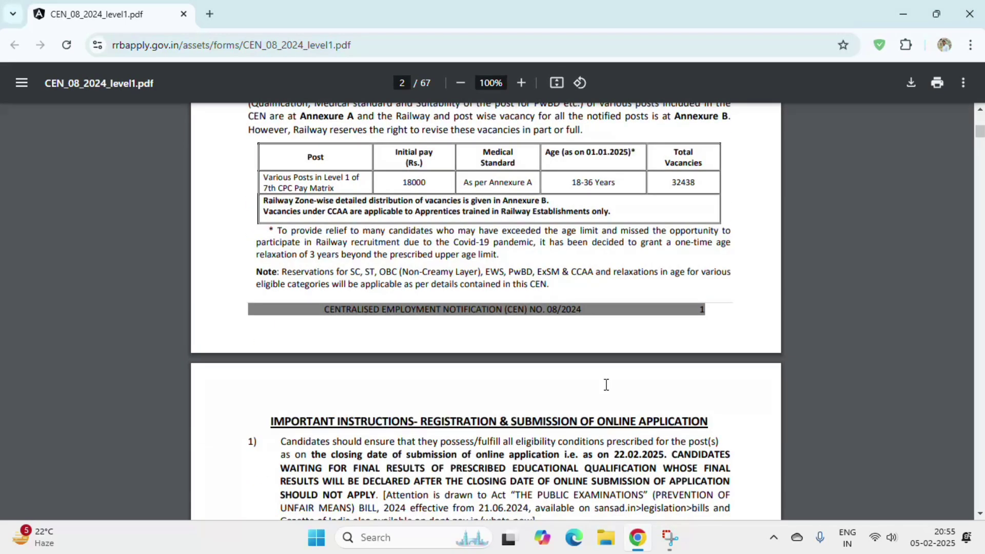
{"action": "scroll", "coordinate": [607, 385], "scroll_direction": "up", "scroll_amount": 1}
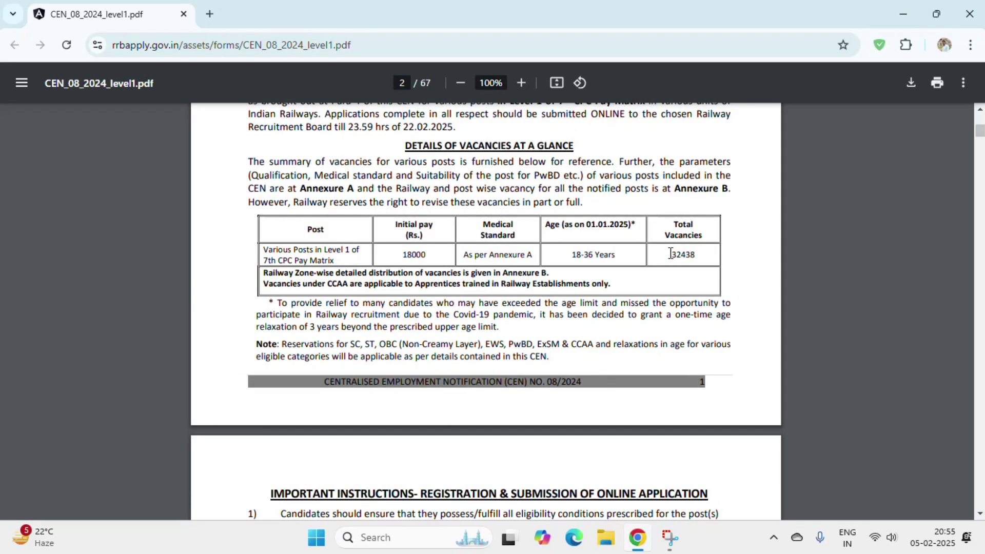
{"action": "left_click_drag", "start_coordinate": [671, 255], "coordinate": [700, 262]}
{"action": "double_click", "coordinate": [413, 254]}
- Move down to page 32, which has the RRB websites and telephone numbers table
{"action": "scroll", "coordinate": [528, 294], "scroll_direction": "down", "scroll_amount": 1}
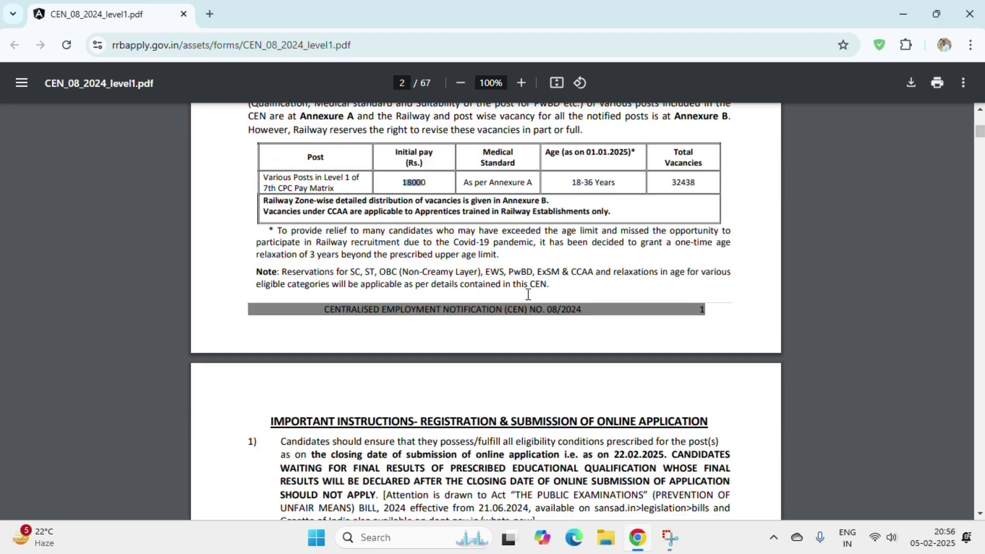
{"action": "scroll", "coordinate": [528, 294], "scroll_direction": "down", "scroll_amount": 5}
{"action": "scroll", "coordinate": [776, 254], "scroll_direction": "down", "scroll_amount": 1}
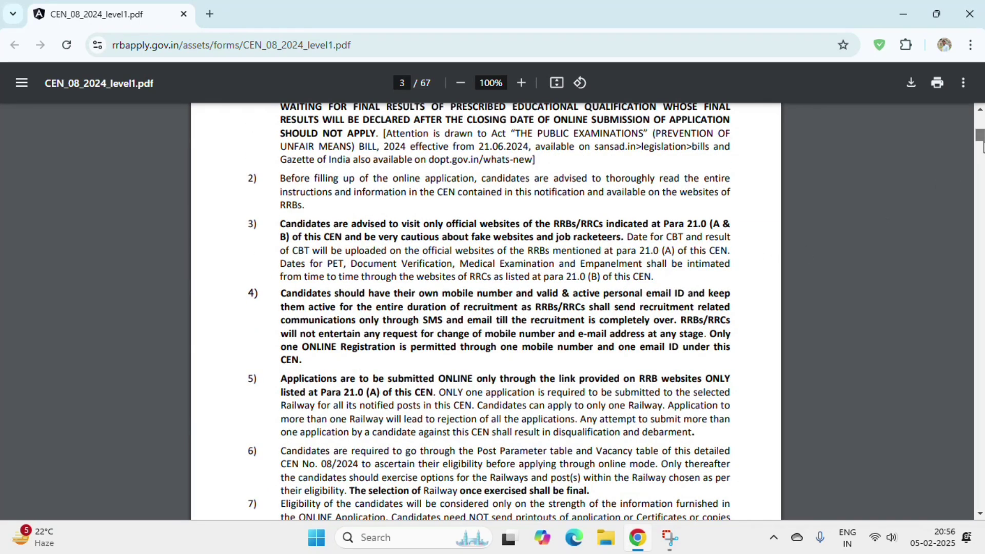
{"action": "left_click_drag", "start_coordinate": [981, 145], "coordinate": [980, 323]}
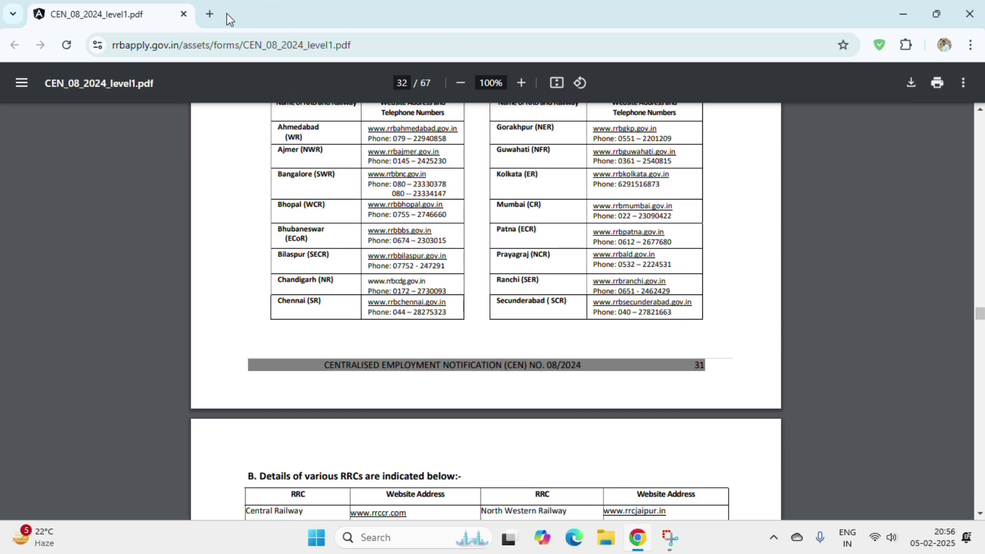
- Search Google for rrbapply in a new tab
{"action": "left_click", "coordinate": [210, 14]}
{"action": "left_click", "coordinate": [244, 47]}
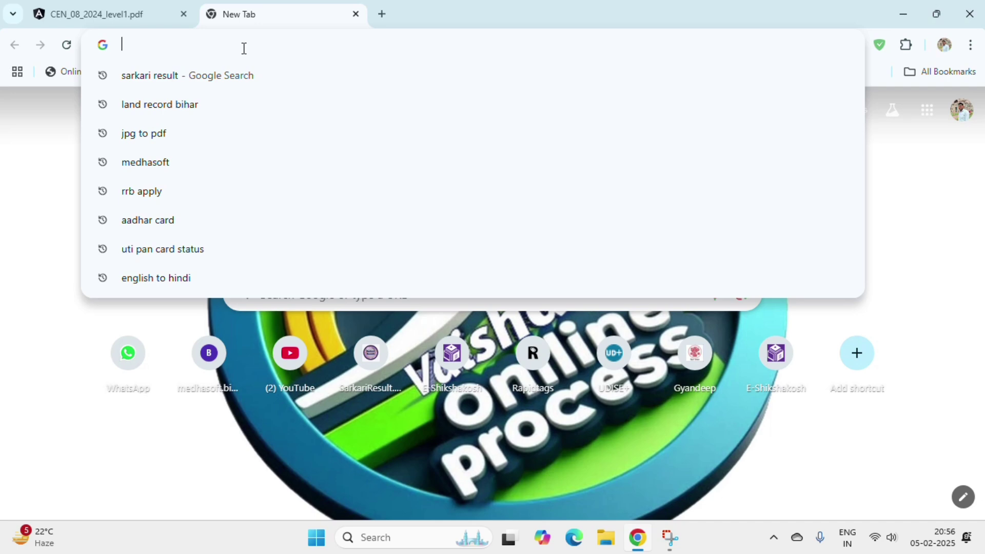
{"action": "type", "text": "rrbapply"}
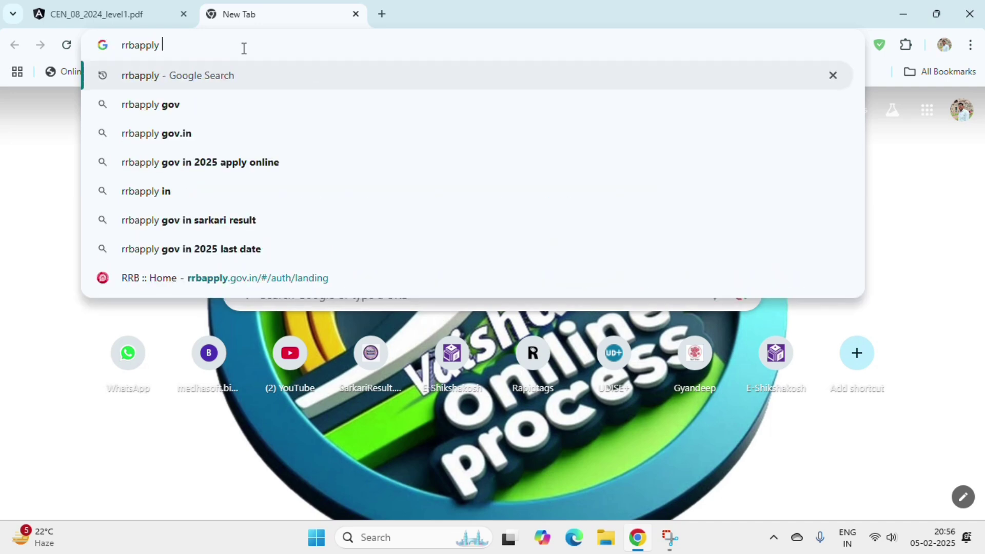
{"action": "key", "text": "Return"}
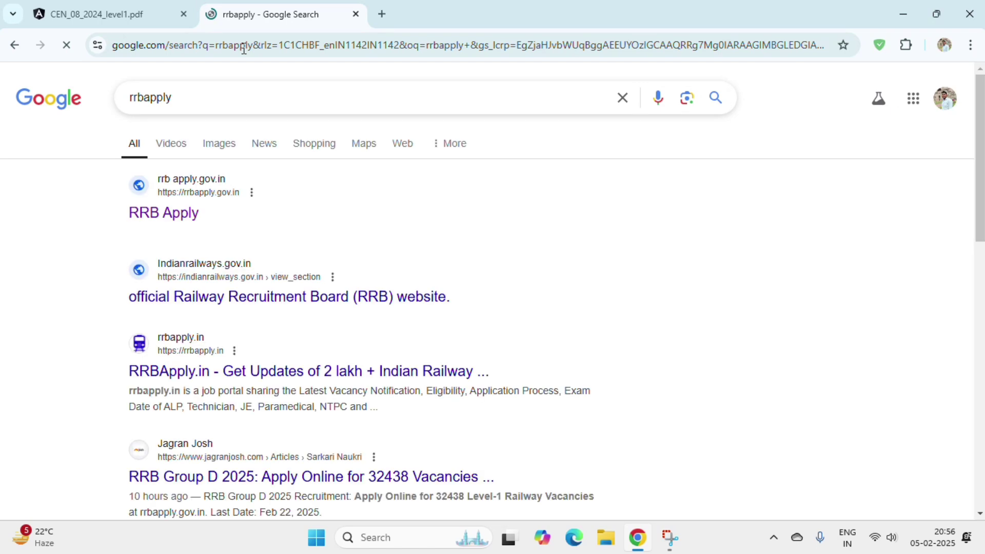
- Open the official RRB Apply result at rrbapply.gov.in
{"action": "left_click", "coordinate": [256, 107]}
{"action": "left_click_drag", "start_coordinate": [256, 107], "coordinate": [108, 101]}
{"action": "left_click_drag", "start_coordinate": [102, 216], "coordinate": [208, 226]}
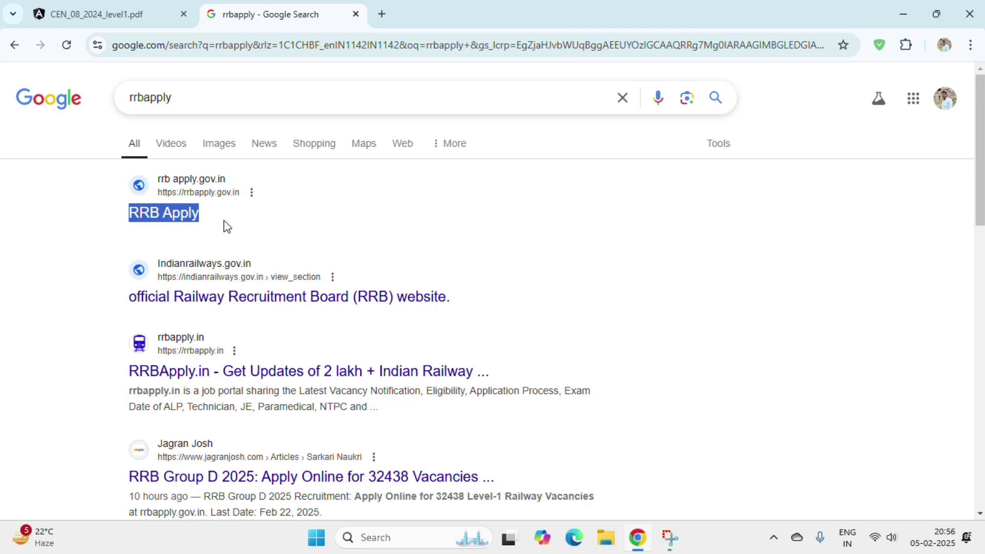
{"action": "left_click_drag", "start_coordinate": [110, 217], "coordinate": [263, 216]}
{"action": "left_click", "coordinate": [167, 220]}
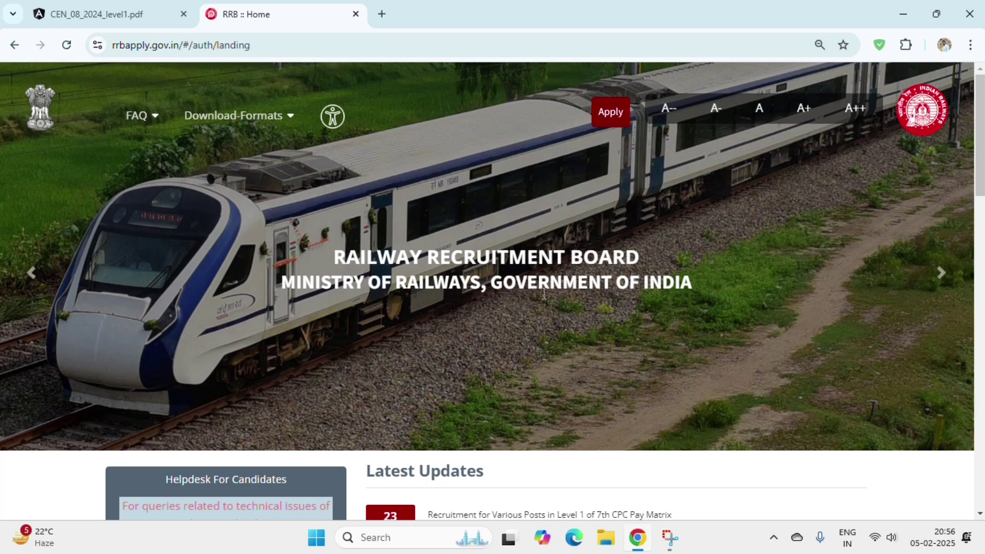
- Highlight the ministry banner line and reveal the Apply menu's create-account and sign-in options
{"action": "left_click_drag", "start_coordinate": [691, 282], "coordinate": [344, 285]}
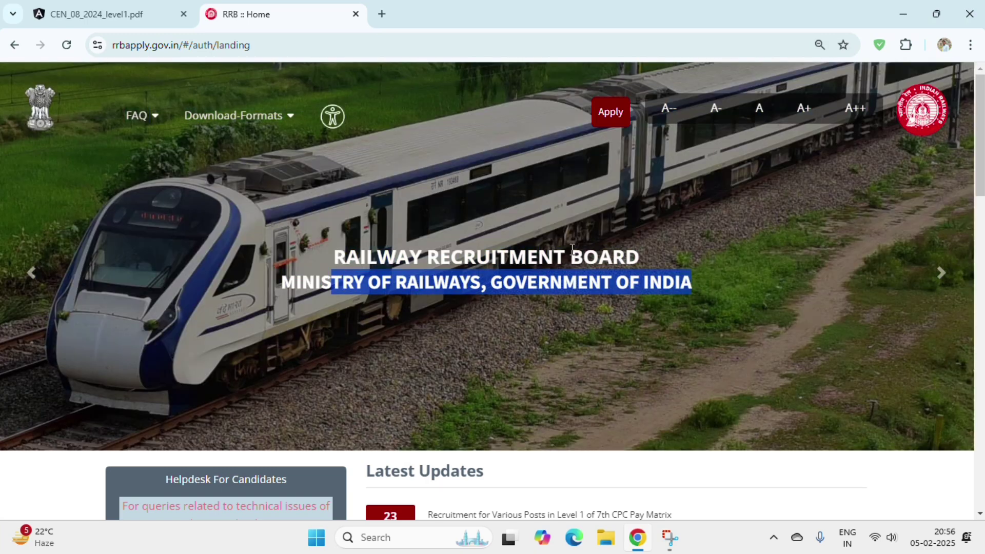
{"action": "mouse_move", "coordinate": [616, 114]}
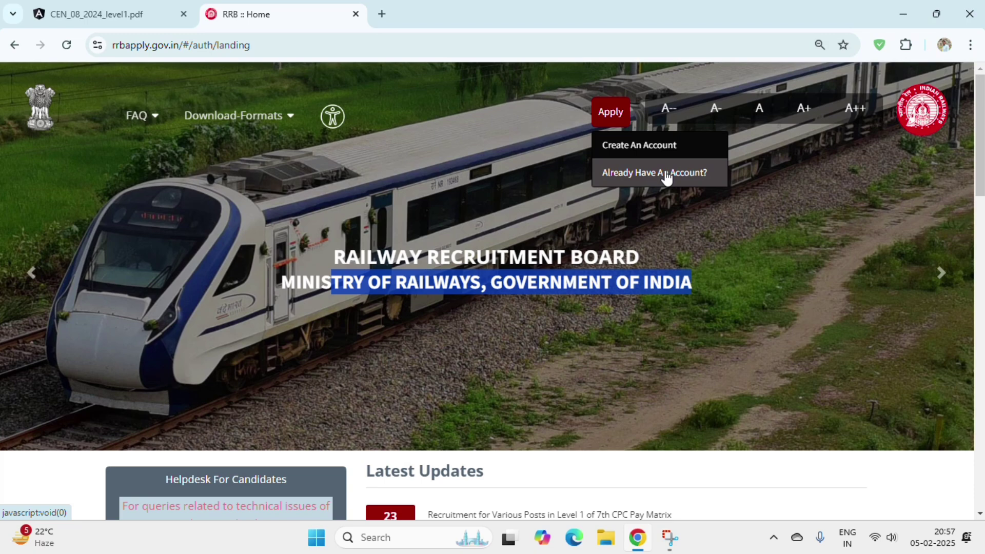
- Choose Create An Account from the Apply menu and read its Please Note message
{"action": "left_click", "coordinate": [640, 146]}
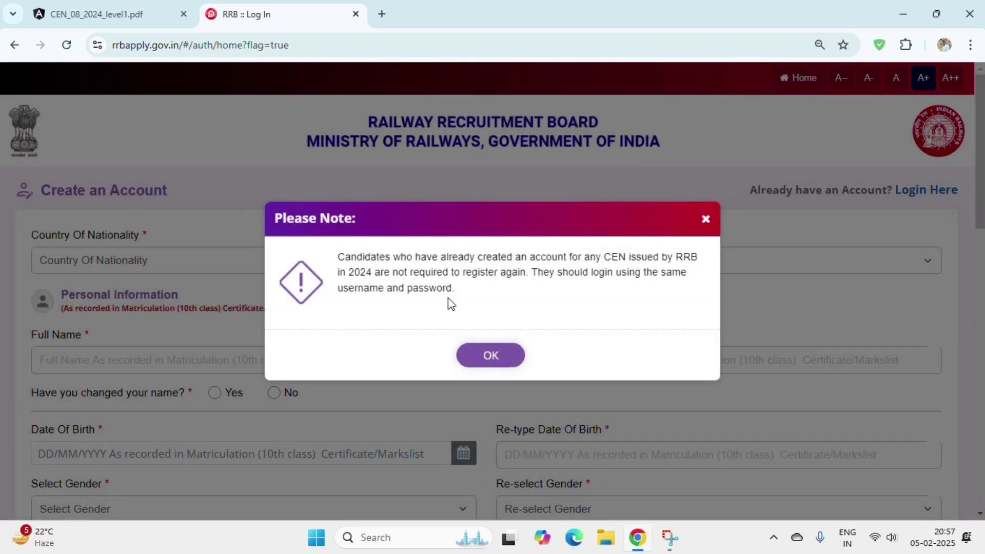
{"action": "left_click_drag", "start_coordinate": [331, 258], "coordinate": [355, 289]}
{"action": "left_click", "coordinate": [399, 285]}
- Close the Please Note popup with OK and pick India as Country Of Nationality
{"action": "left_click", "coordinate": [477, 358]}
{"action": "left_click_drag", "start_coordinate": [42, 190], "coordinate": [163, 201]}
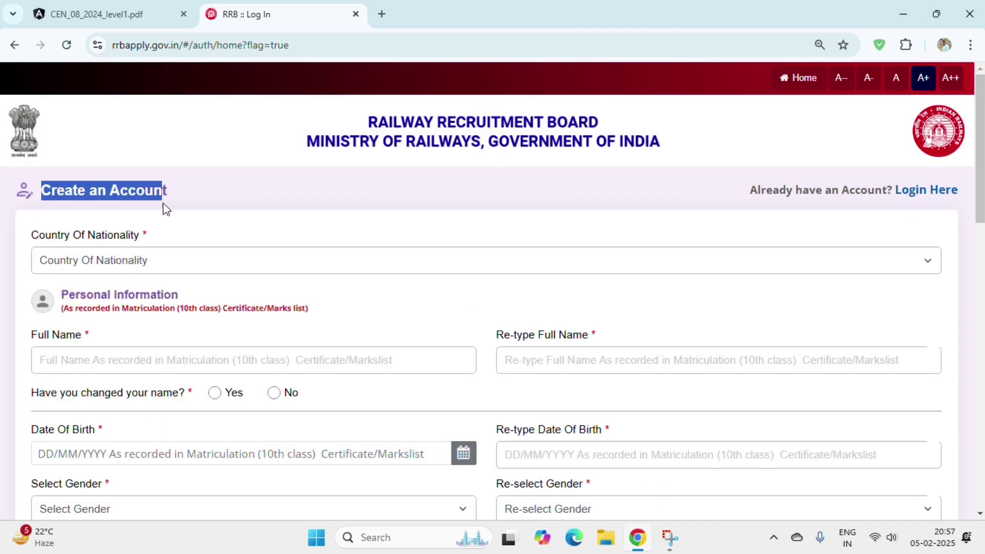
{"action": "left_click_drag", "start_coordinate": [20, 234], "coordinate": [132, 258]}
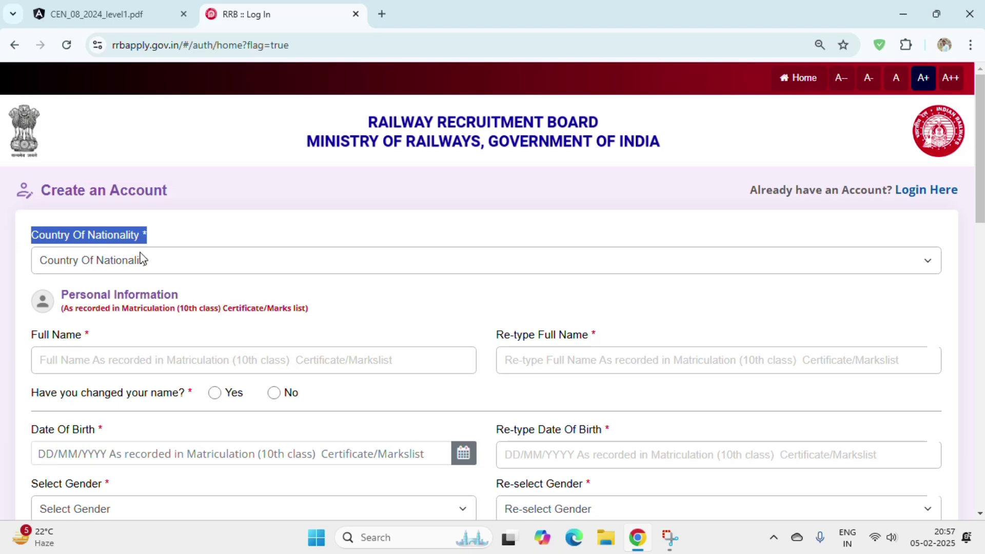
{"action": "left_click", "coordinate": [152, 266]}
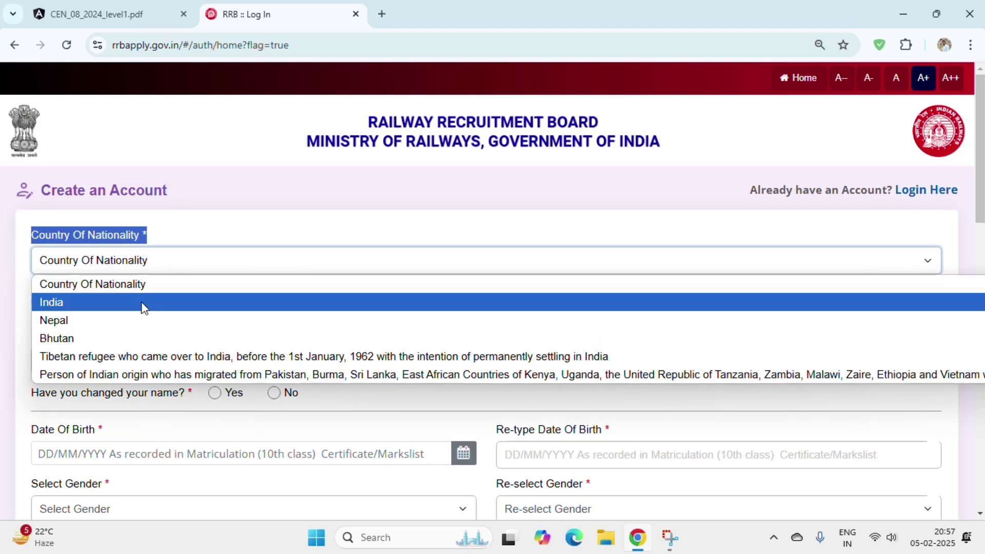
{"action": "left_click", "coordinate": [144, 308]}
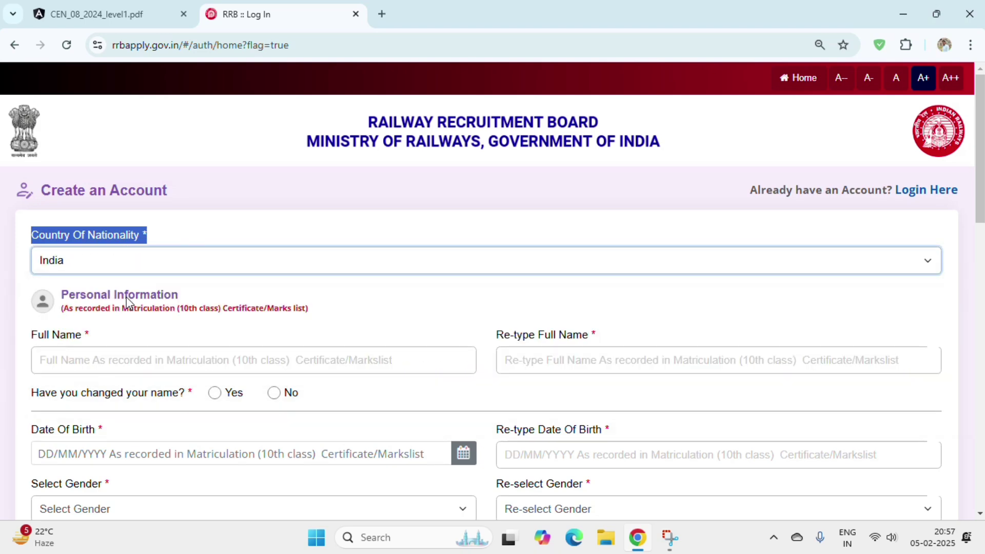
{"action": "left_click_drag", "start_coordinate": [65, 297], "coordinate": [210, 300]}
{"action": "left_click", "coordinate": [72, 307]}
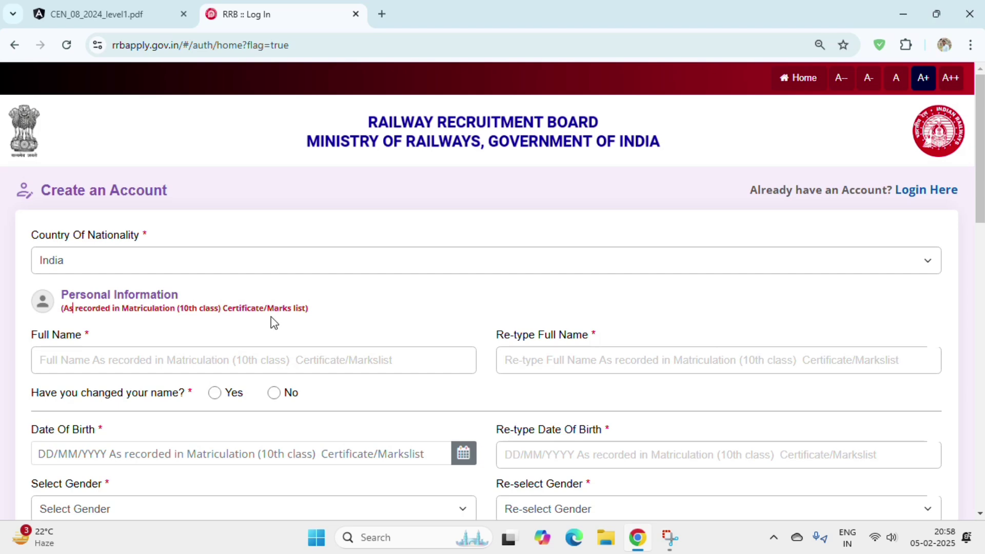
- Enter the applicant's full name and answer No to 'Have you changed your name?'
{"action": "scroll", "coordinate": [980, 154], "scroll_direction": "down", "scroll_amount": 1}
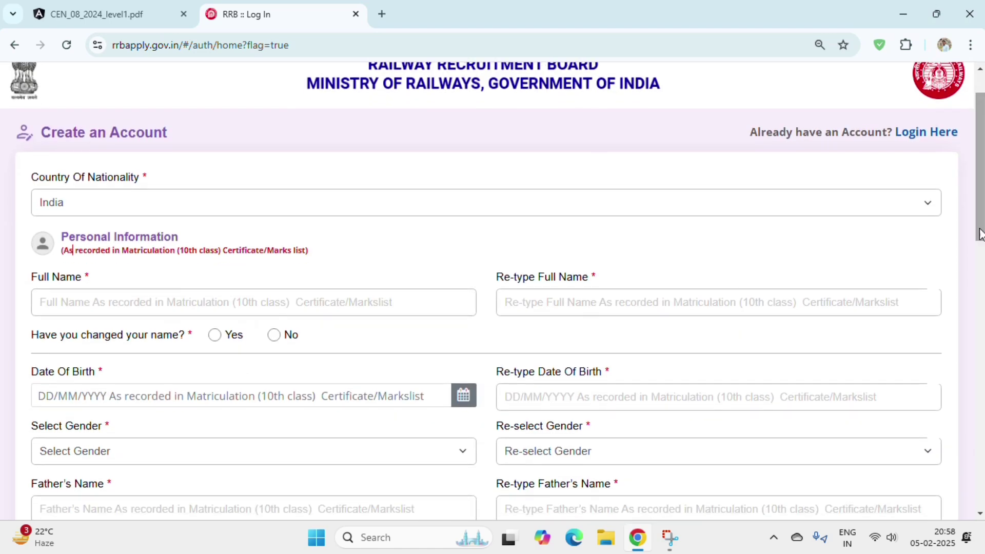
{"action": "double_click", "coordinate": [65, 277]}
{"action": "left_click", "coordinate": [93, 296]}
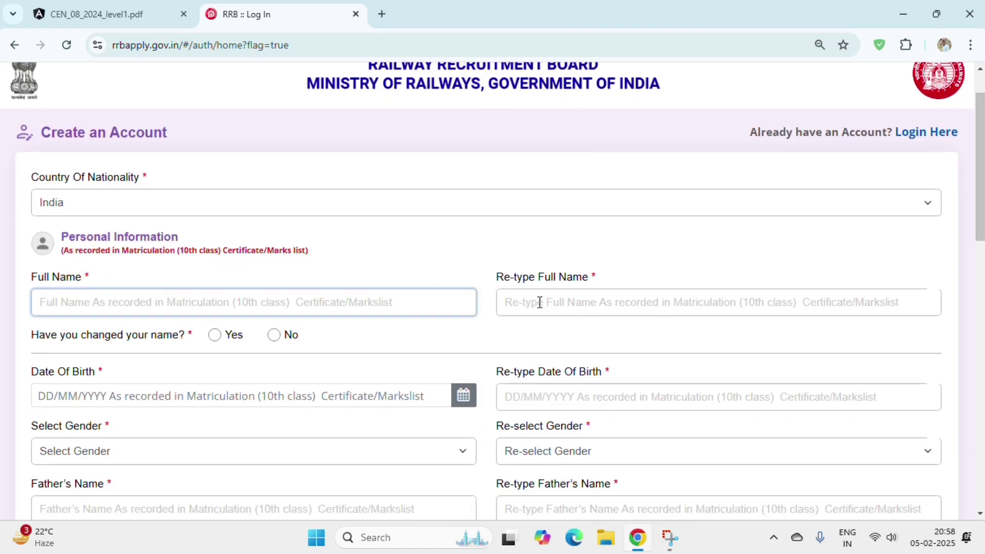
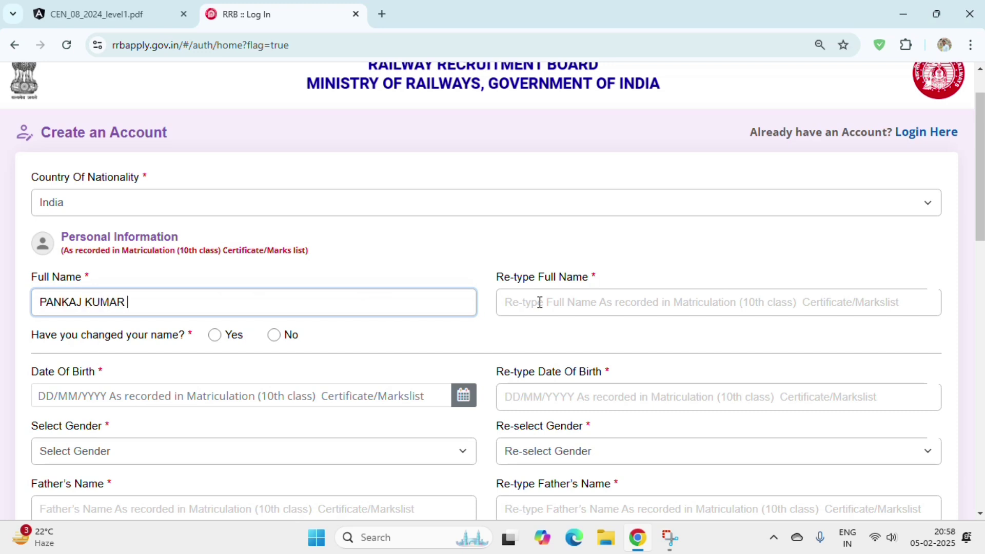
{"action": "left_click", "coordinate": [540, 303]}
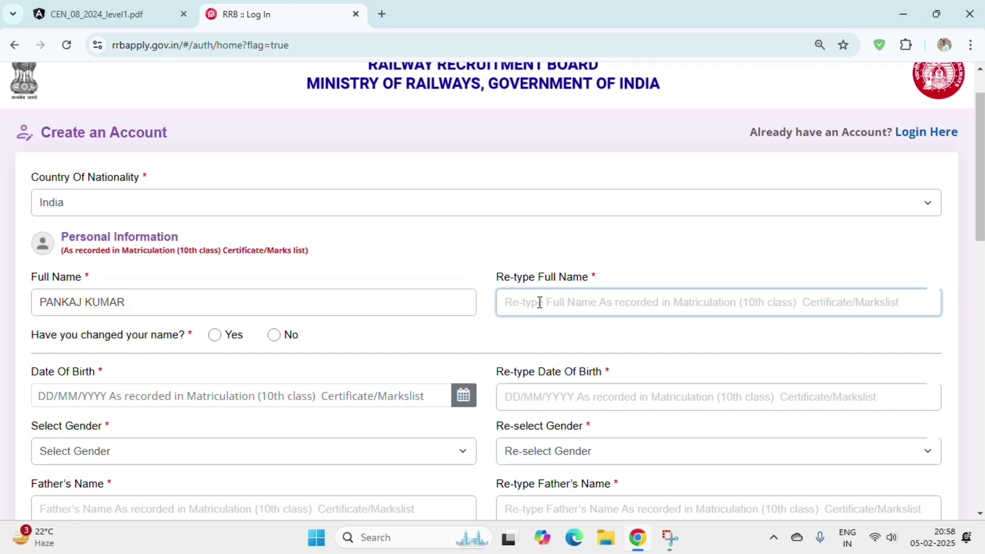
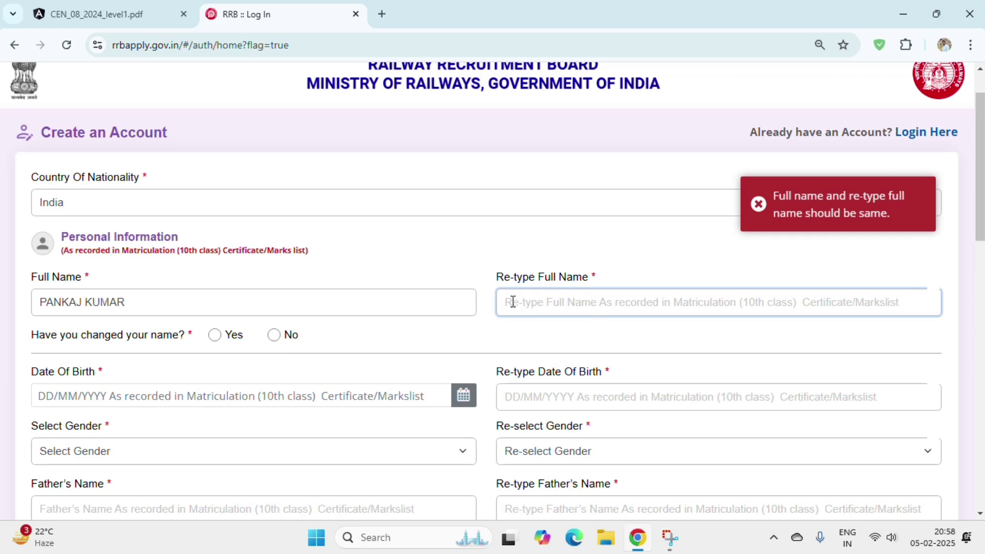
{"action": "left_click_drag", "start_coordinate": [50, 335], "coordinate": [170, 341]}
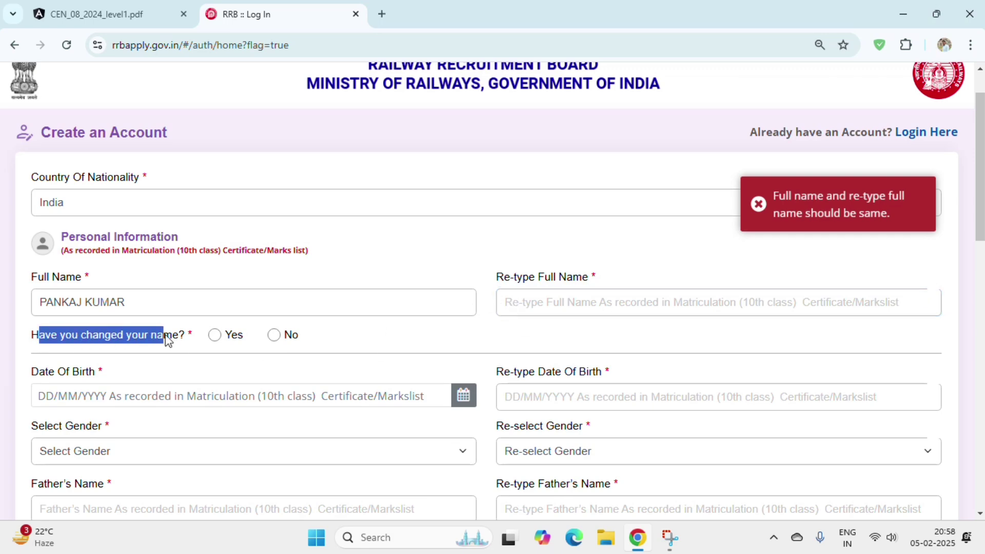
{"action": "left_click", "coordinate": [545, 303]}
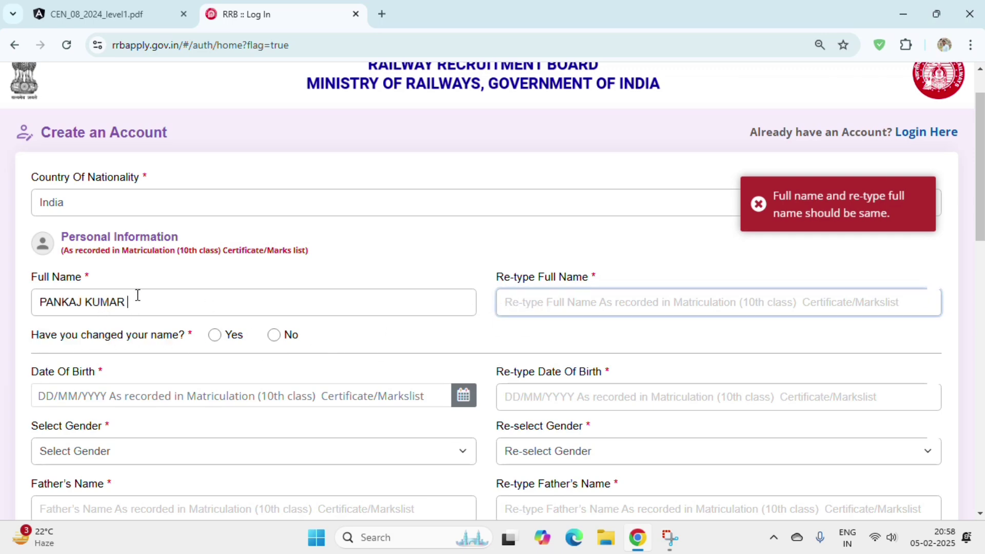
{"action": "left_click_drag", "start_coordinate": [136, 302], "coordinate": [12, 290]}
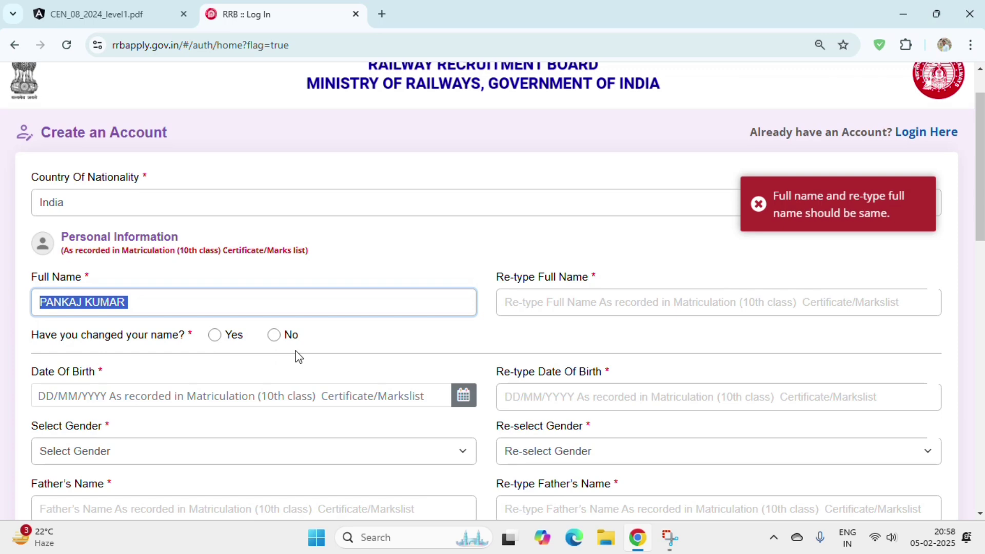
{"action": "left_click", "coordinate": [275, 335]}
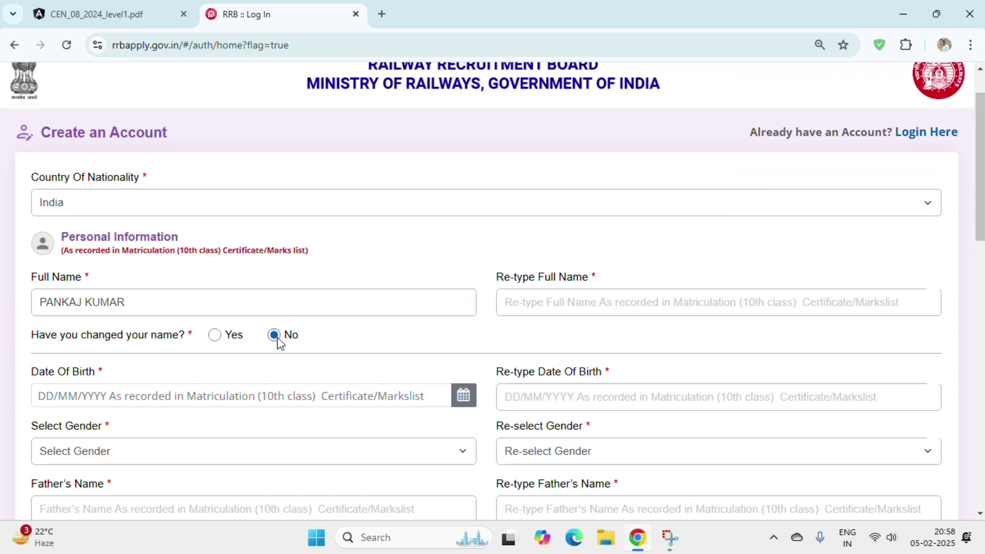
{"action": "left_click_drag", "start_coordinate": [26, 372], "coordinate": [87, 376]}
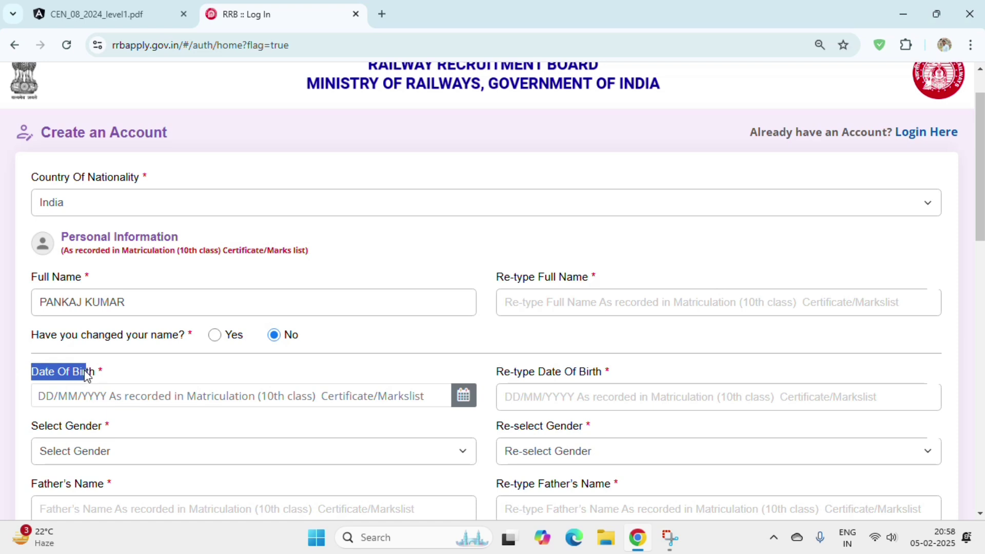
{"action": "left_click", "coordinate": [99, 391]}
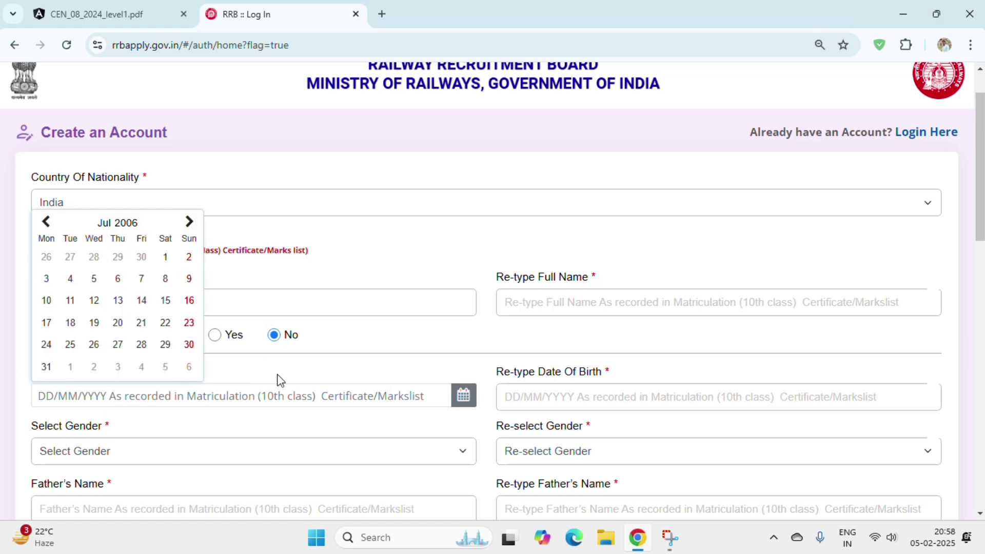
{"action": "left_click", "coordinate": [125, 224]}
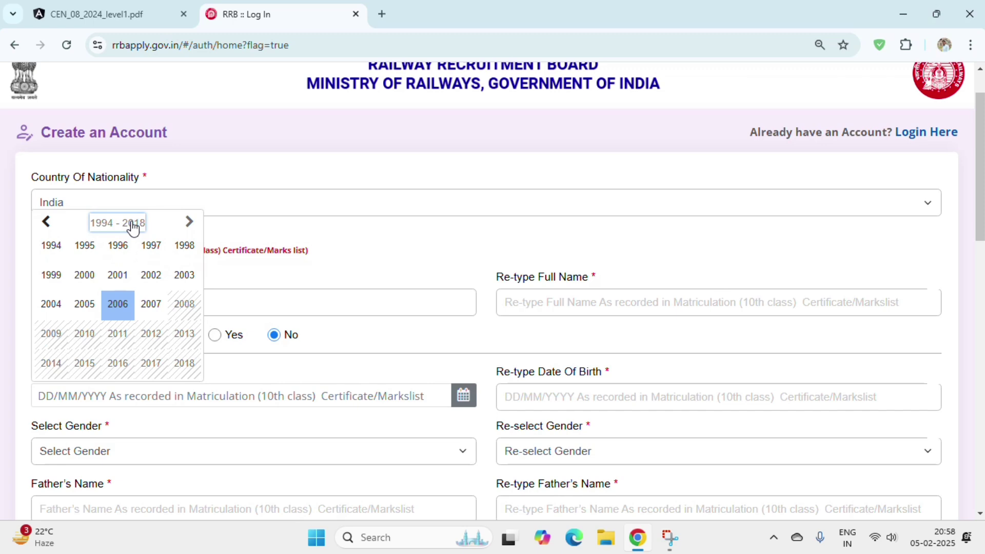
{"action": "left_click", "coordinate": [125, 276]}
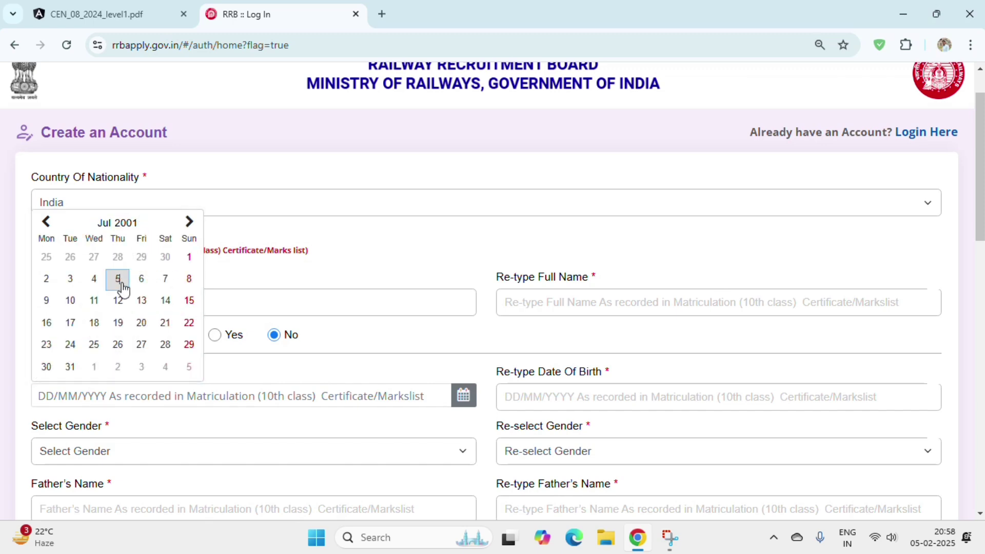
{"action": "left_click", "coordinate": [122, 278]}
{"action": "left_click_drag", "start_coordinate": [496, 371], "coordinate": [609, 390]}
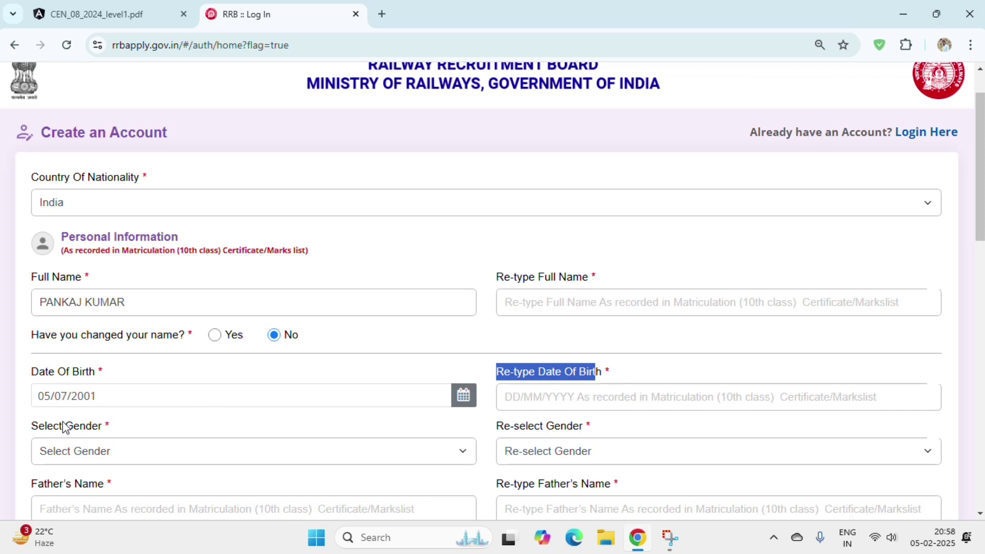
{"action": "left_click", "coordinate": [33, 428]}
- Choose Male in both Select Gender and Re-select Gender
{"action": "left_click", "coordinate": [128, 461]}
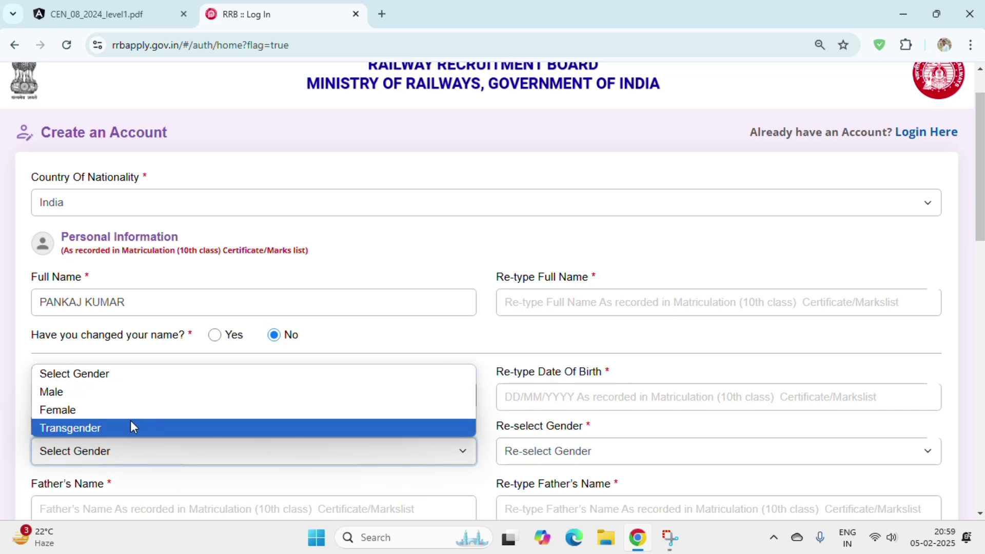
{"action": "left_click", "coordinate": [105, 400]}
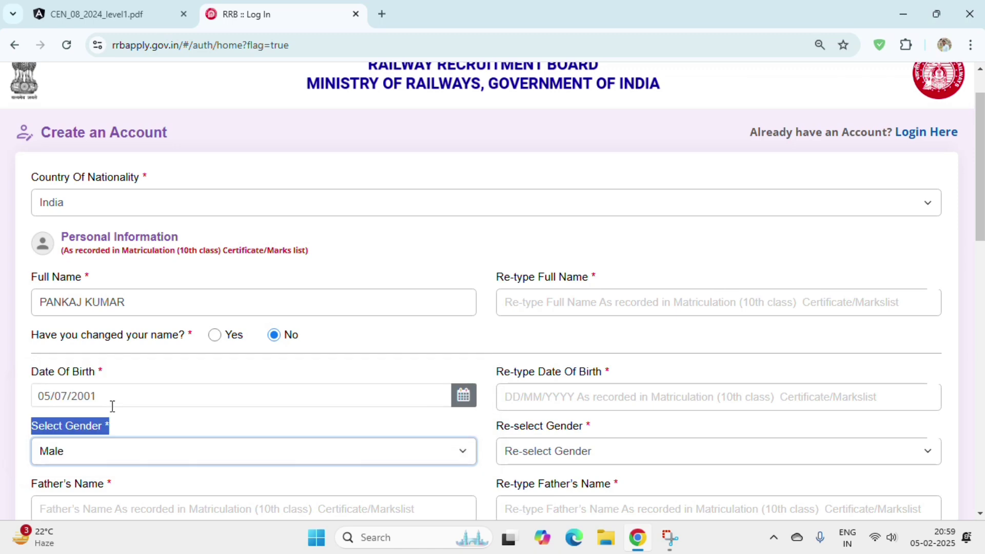
{"action": "left_click", "coordinate": [610, 458]}
{"action": "left_click", "coordinate": [549, 392]}
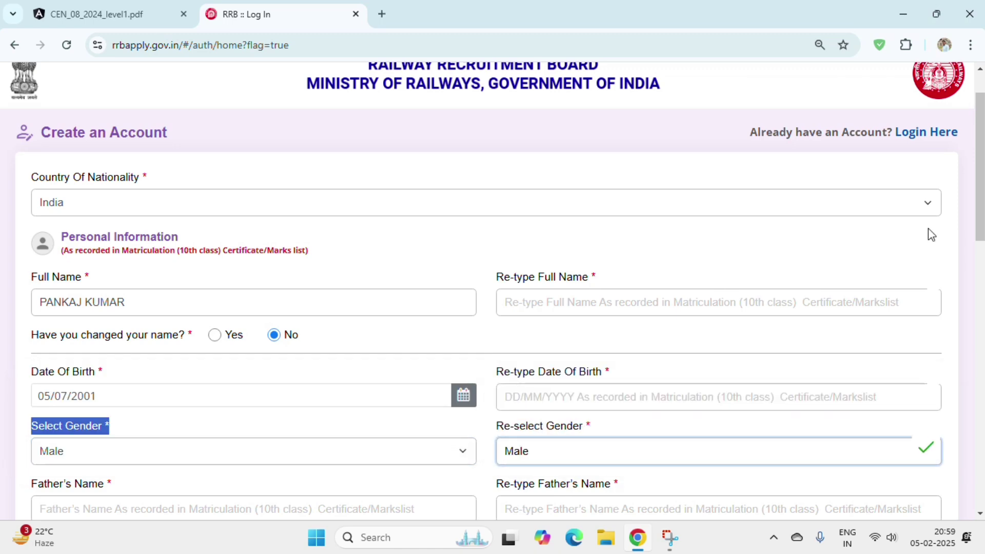
{"action": "left_click_drag", "start_coordinate": [979, 193], "coordinate": [981, 234]}
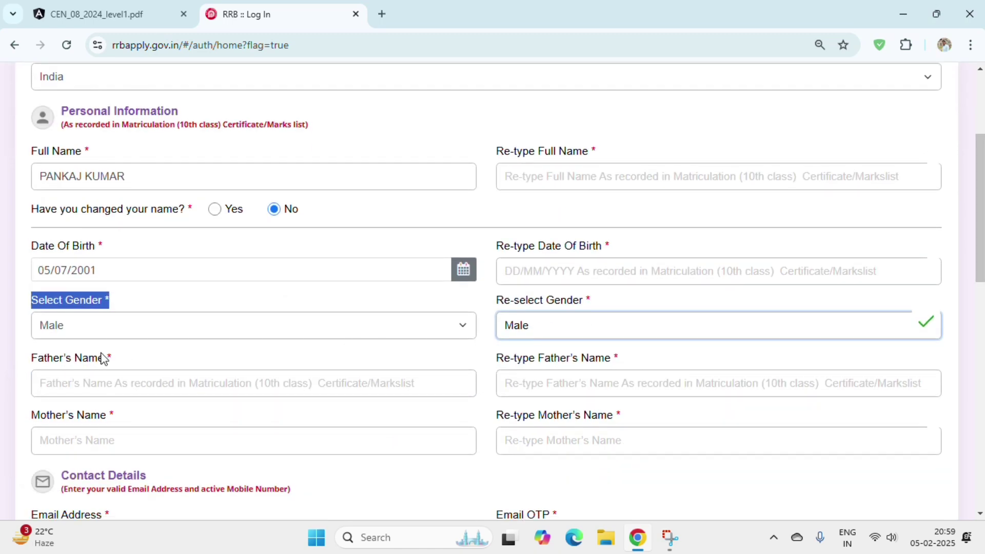
{"action": "left_click_drag", "start_coordinate": [27, 352], "coordinate": [123, 374]}
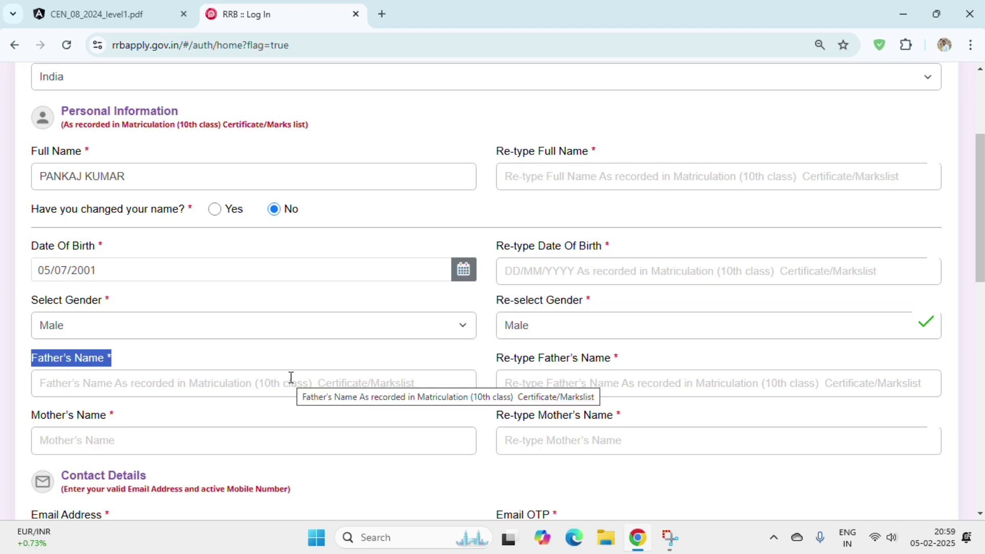
{"action": "left_click_drag", "start_coordinate": [299, 376], "coordinate": [570, 369]}
{"action": "left_click_drag", "start_coordinate": [32, 417], "coordinate": [66, 418]}
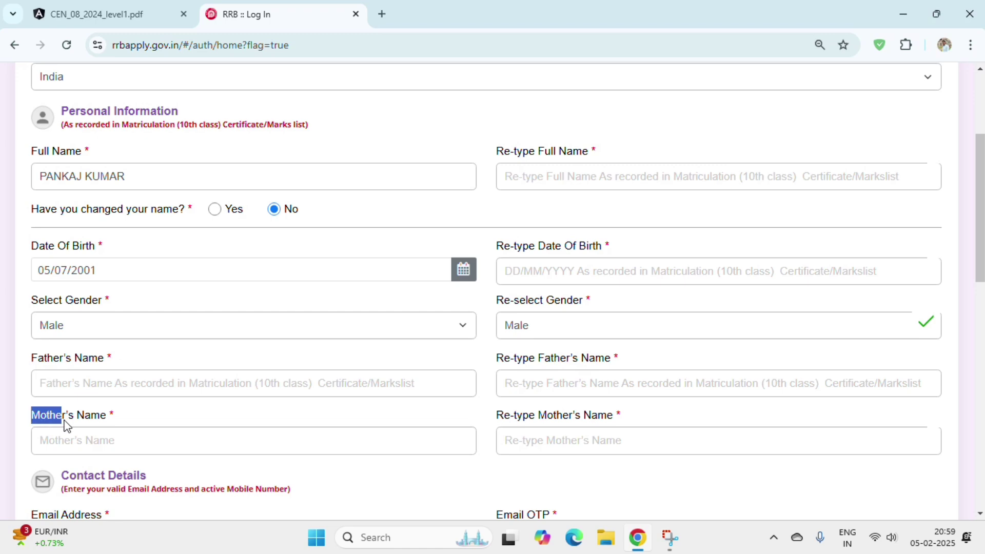
{"action": "left_click", "coordinate": [494, 429]}
{"action": "left_click_drag", "start_coordinate": [494, 429], "coordinate": [573, 421]}
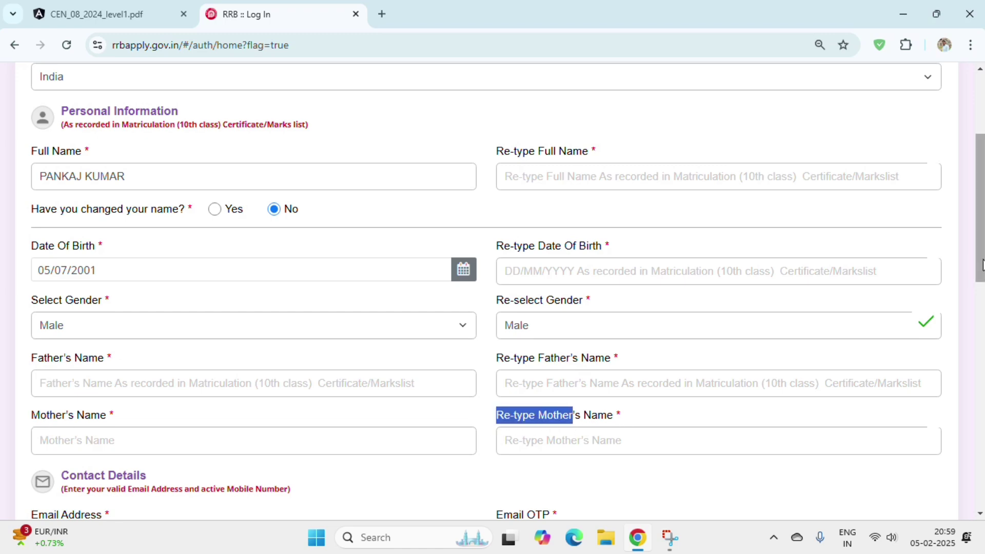
{"action": "left_click_drag", "start_coordinate": [980, 271], "coordinate": [980, 363]}
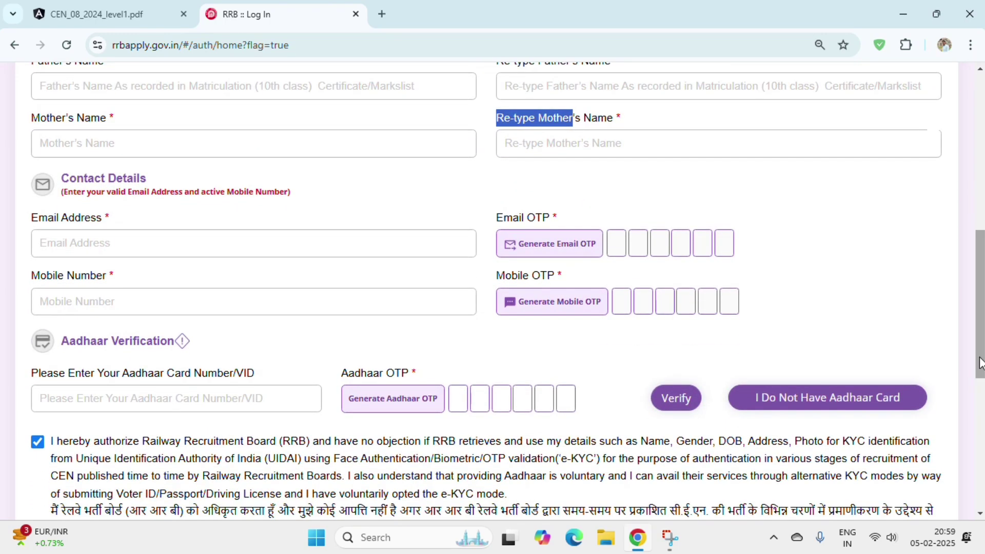
{"action": "left_click_drag", "start_coordinate": [61, 179], "coordinate": [138, 186]}
{"action": "left_click", "coordinate": [138, 186]}
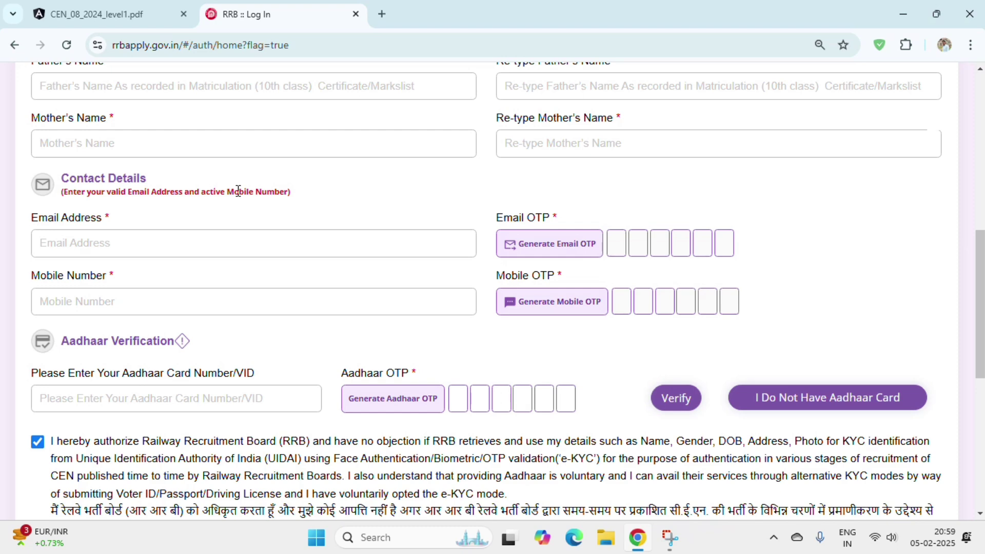
{"action": "left_click", "coordinate": [147, 239]}
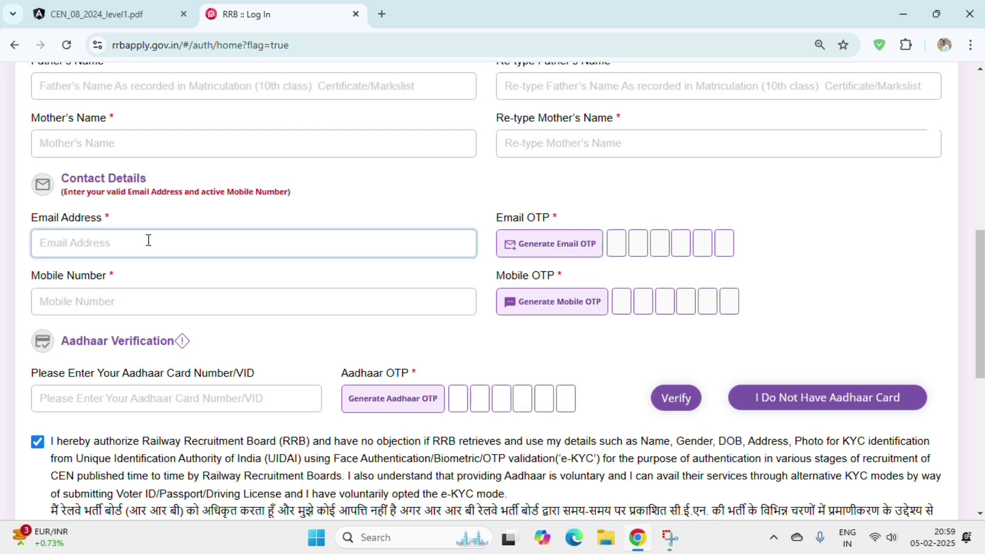
{"action": "left_click", "coordinate": [543, 253]}
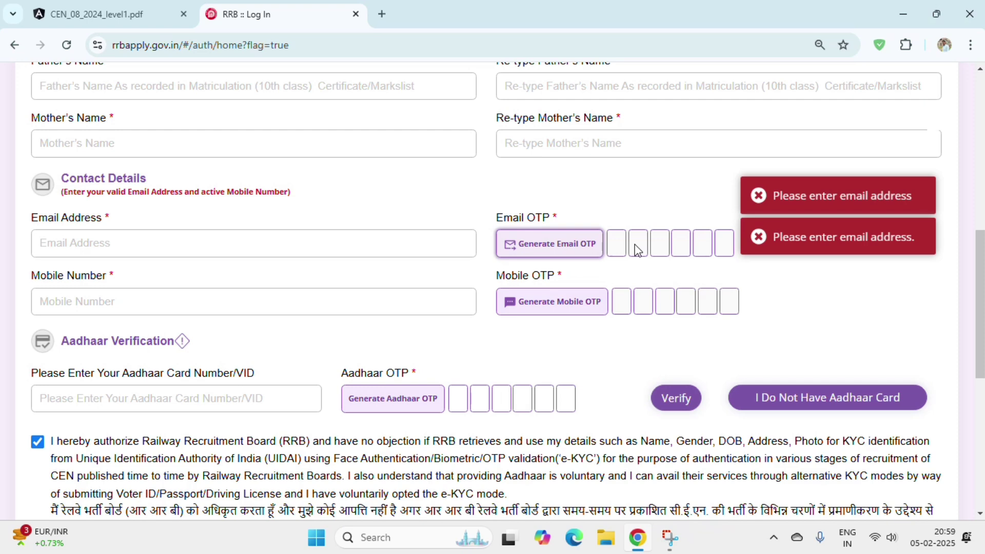
{"action": "left_click_drag", "start_coordinate": [34, 275], "coordinate": [125, 279]}
{"action": "left_click", "coordinate": [138, 298]}
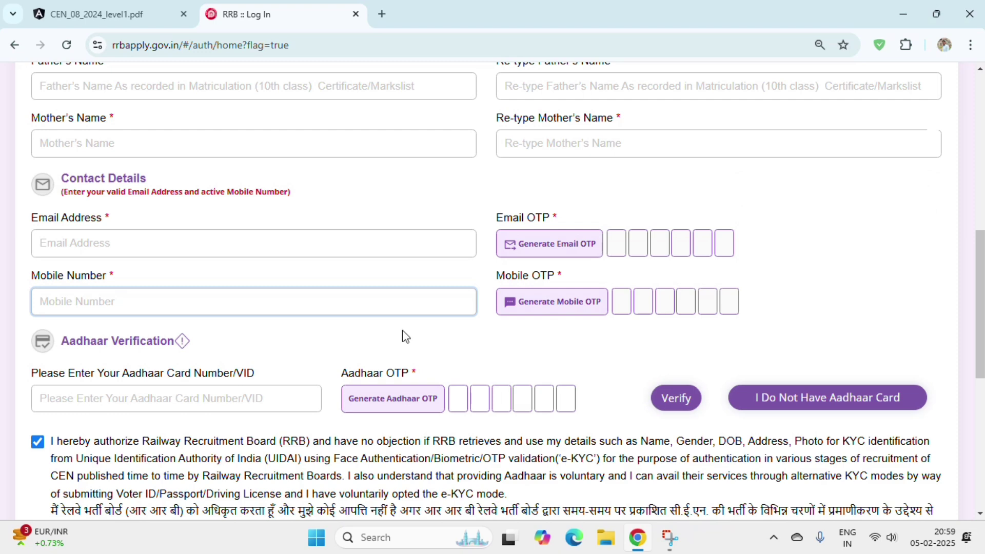
{"action": "left_click_drag", "start_coordinate": [981, 277], "coordinate": [982, 315]}
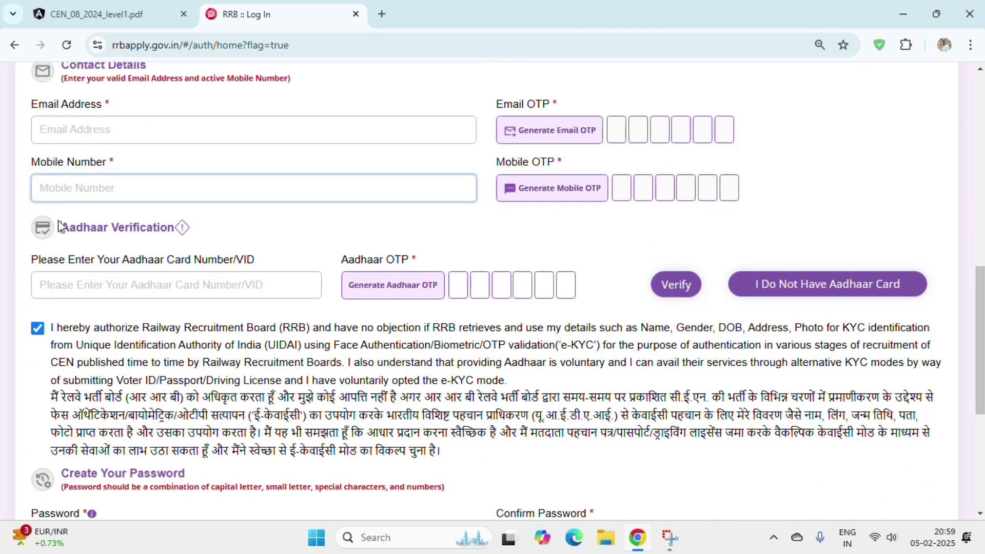
- Enter the Aadhaar number and begin filling in the Aadhaar OTP digits
{"action": "left_click_drag", "start_coordinate": [60, 226], "coordinate": [175, 228]}
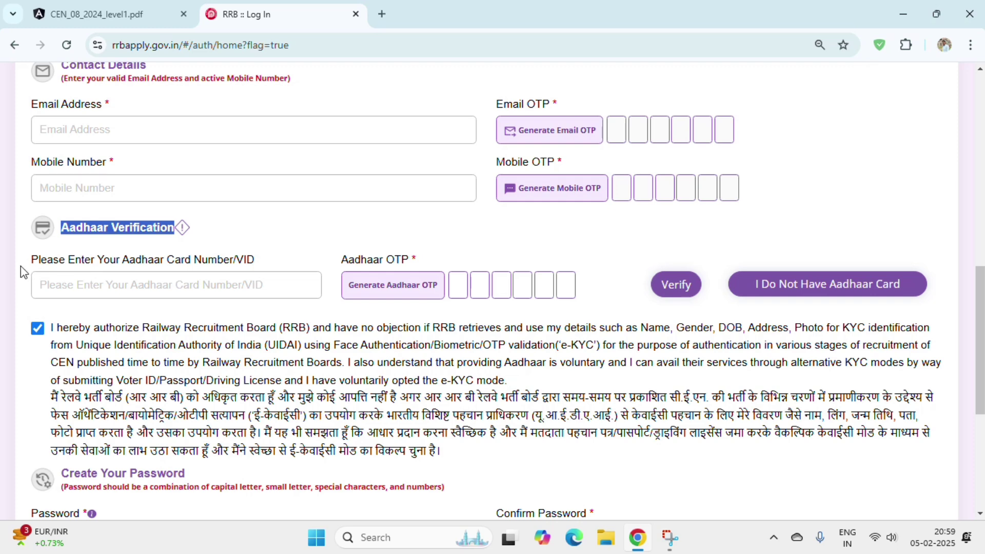
{"action": "left_click_drag", "start_coordinate": [23, 266], "coordinate": [252, 262]}
{"action": "left_click", "coordinate": [280, 284]}
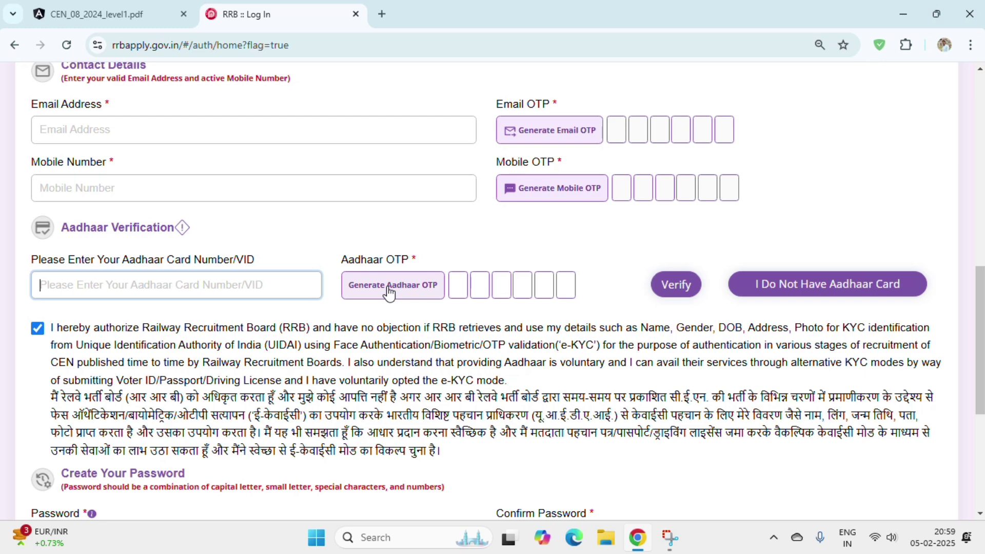
{"action": "left_click", "coordinate": [460, 286]}
{"action": "left_click", "coordinate": [485, 286]}
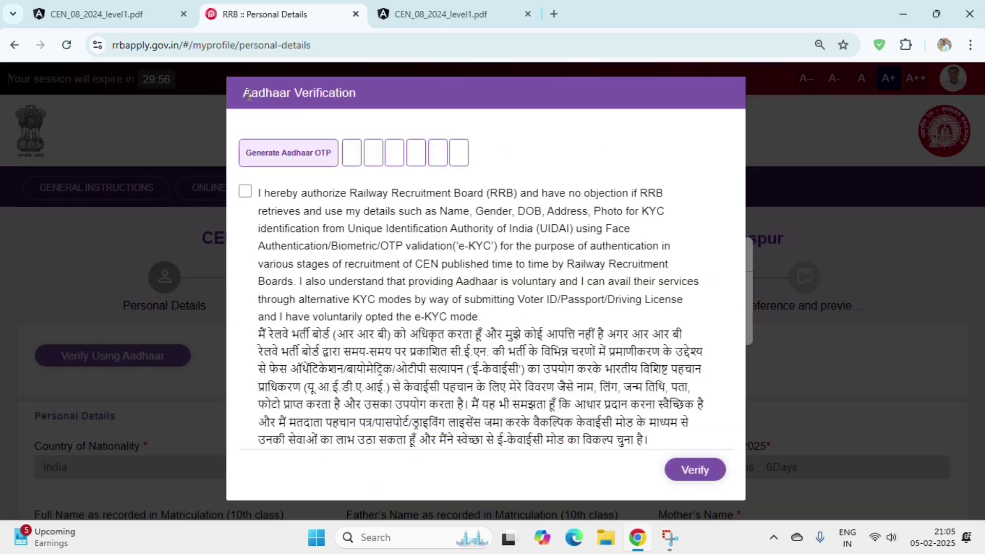
{"action": "left_click_drag", "start_coordinate": [251, 93], "coordinate": [318, 119]}
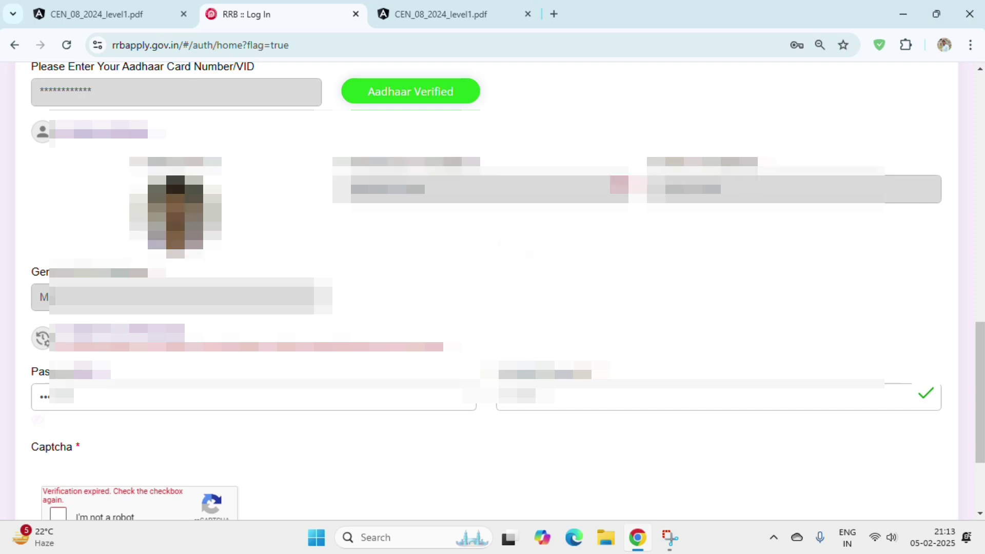
- Tick the 'I'm not a robot' reCAPTCHA and choose Preview And Create An Account
{"action": "scroll", "coordinate": [398, 407], "scroll_direction": "down", "scroll_amount": 1}
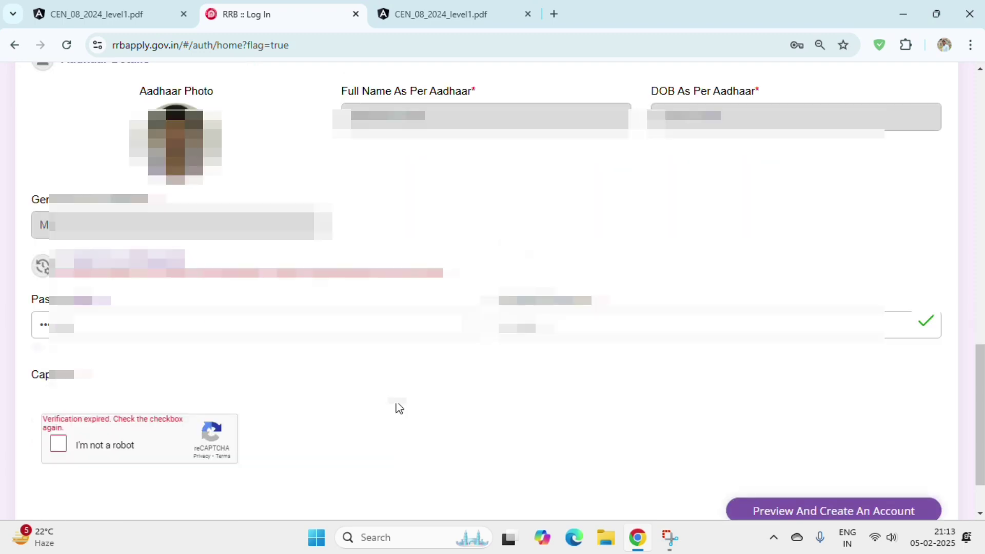
{"action": "left_click", "coordinate": [58, 440]}
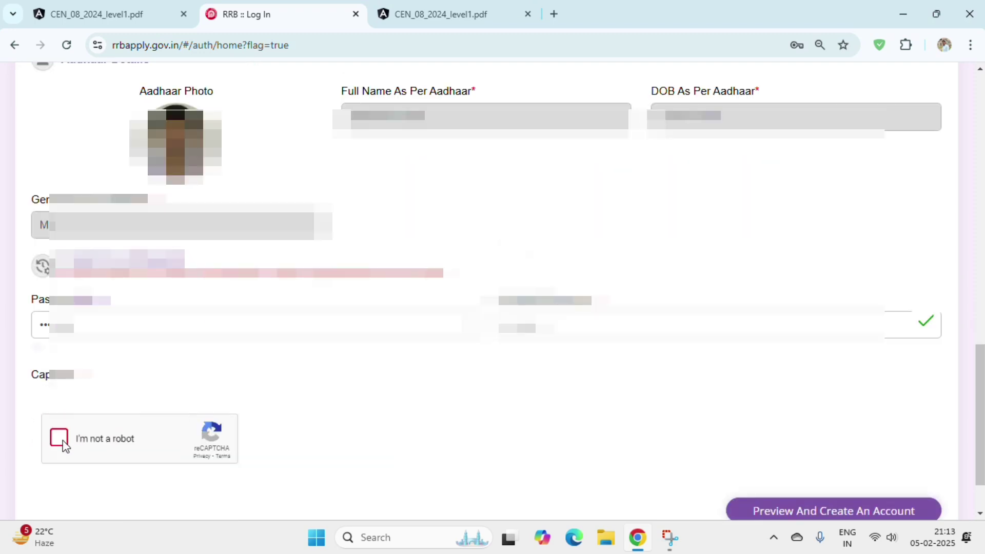
{"action": "left_click", "coordinate": [764, 508]}
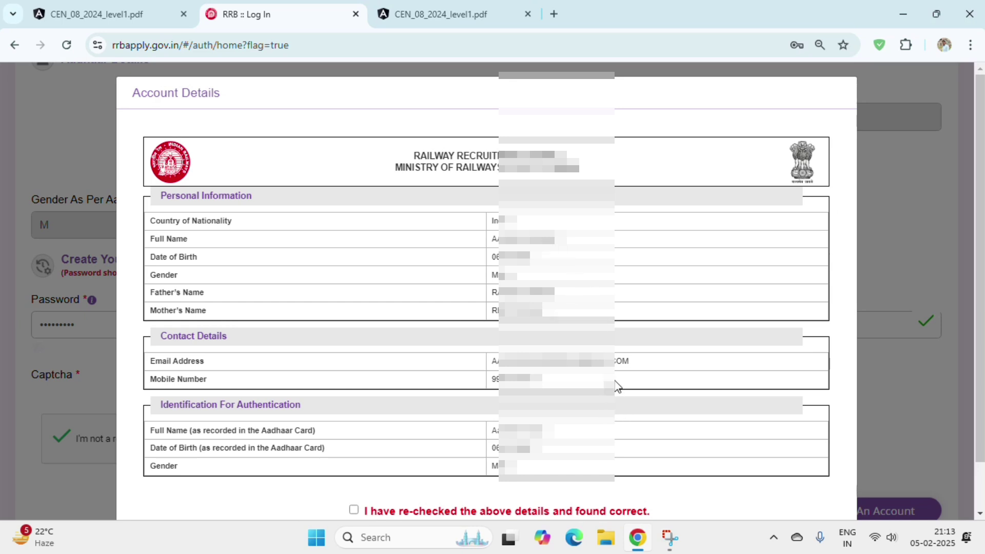
- Tick the re-checked declaration, create the account, and Proceed past the no-changes warning
{"action": "scroll", "coordinate": [617, 387], "scroll_direction": "down", "scroll_amount": 1}
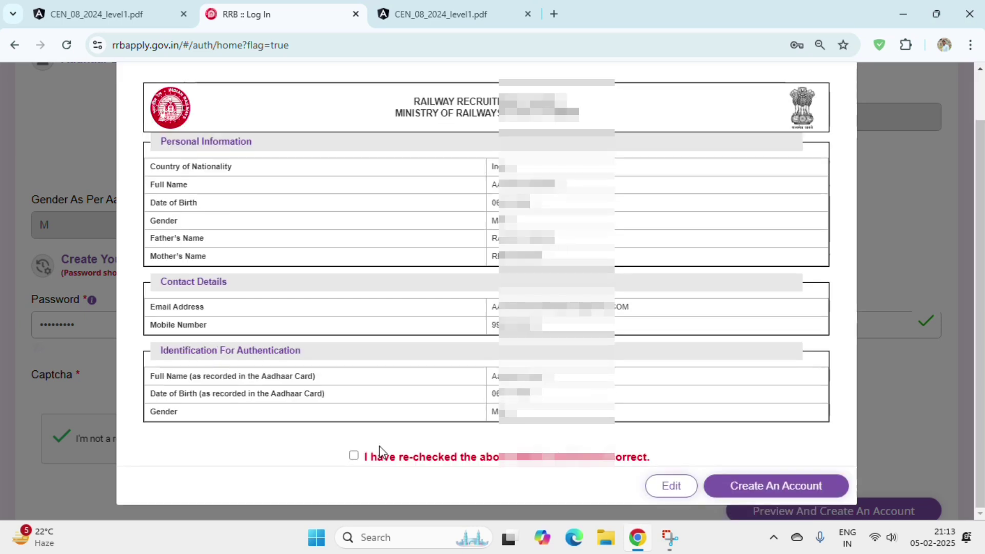
{"action": "left_click", "coordinate": [354, 457]}
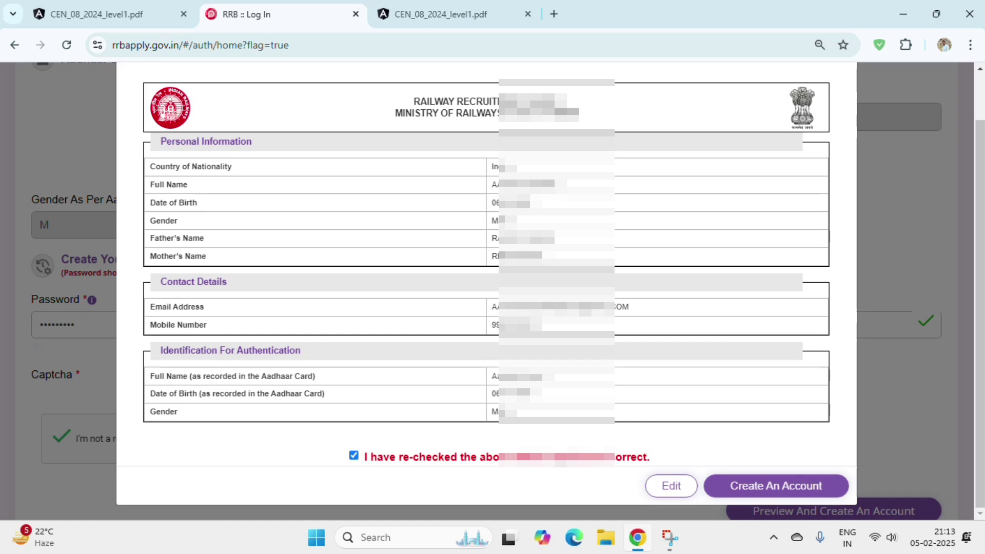
{"action": "left_click", "coordinate": [751, 488]}
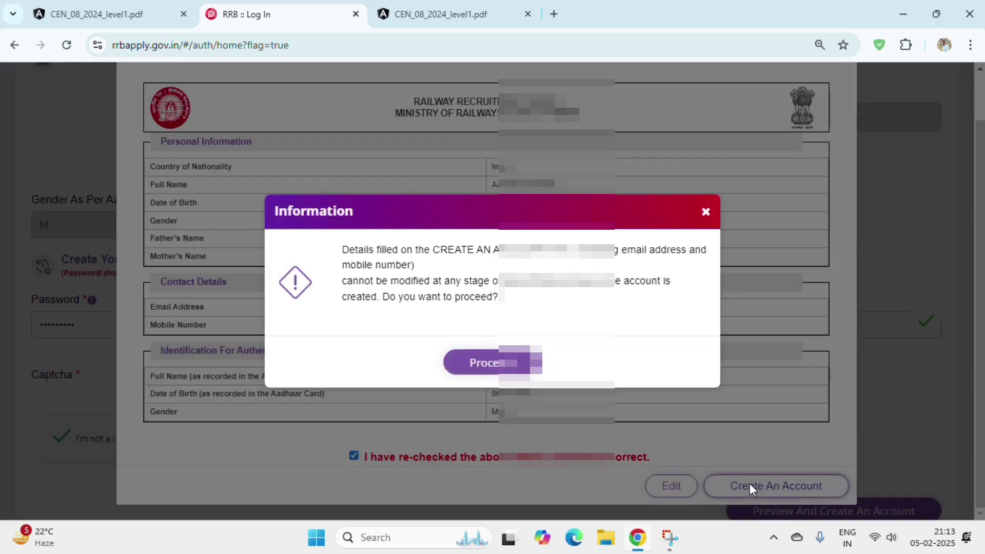
{"action": "left_click", "coordinate": [461, 364]}
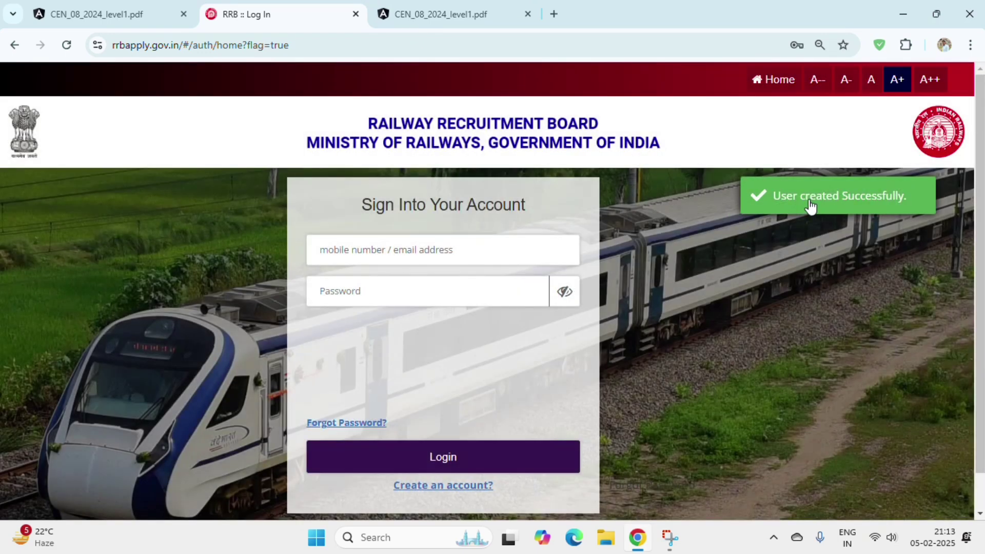
- Enter the candidate's mobile number and password to sign in
{"action": "left_click", "coordinate": [420, 246]}
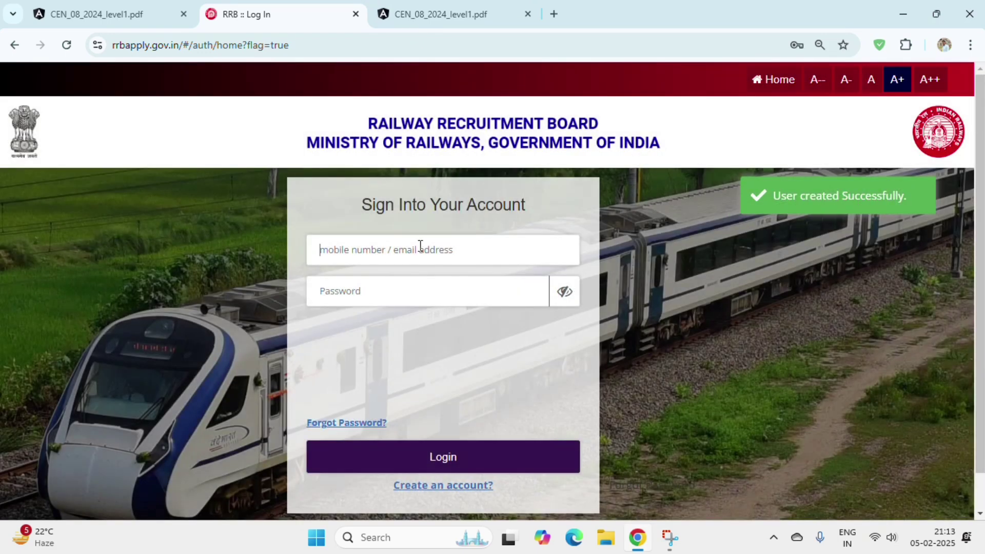
{"action": "left_click", "coordinate": [427, 288]}
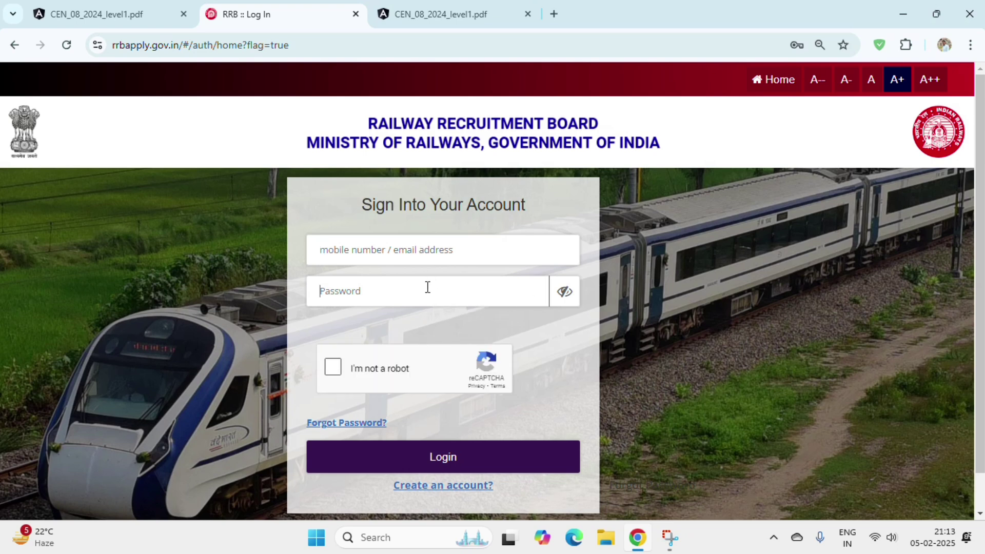
{"action": "left_click", "coordinate": [422, 256]}
{"action": "type", "text": "9"}
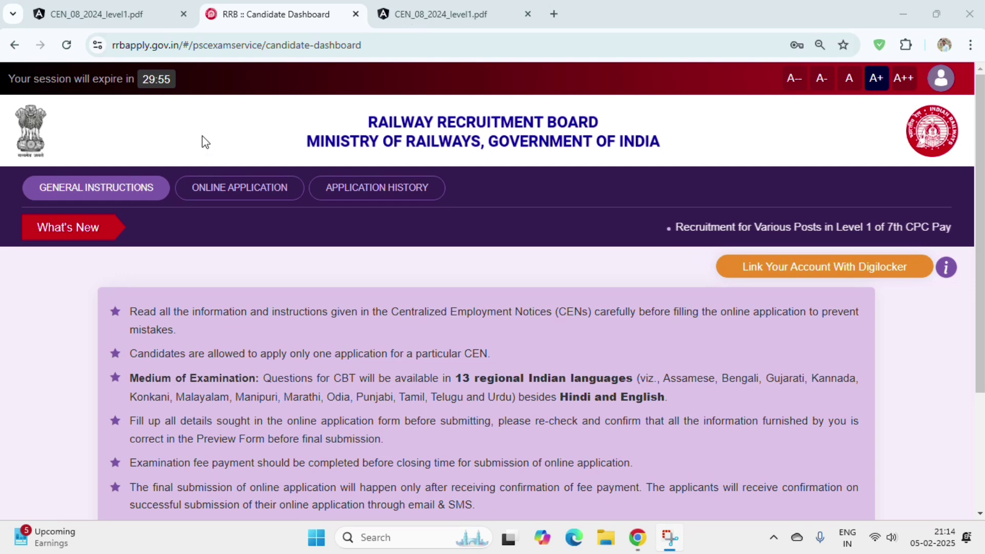
- Go to Online Application and open the CEN No. 08/2024 notice link in a new tab
{"action": "left_click", "coordinate": [232, 197]}
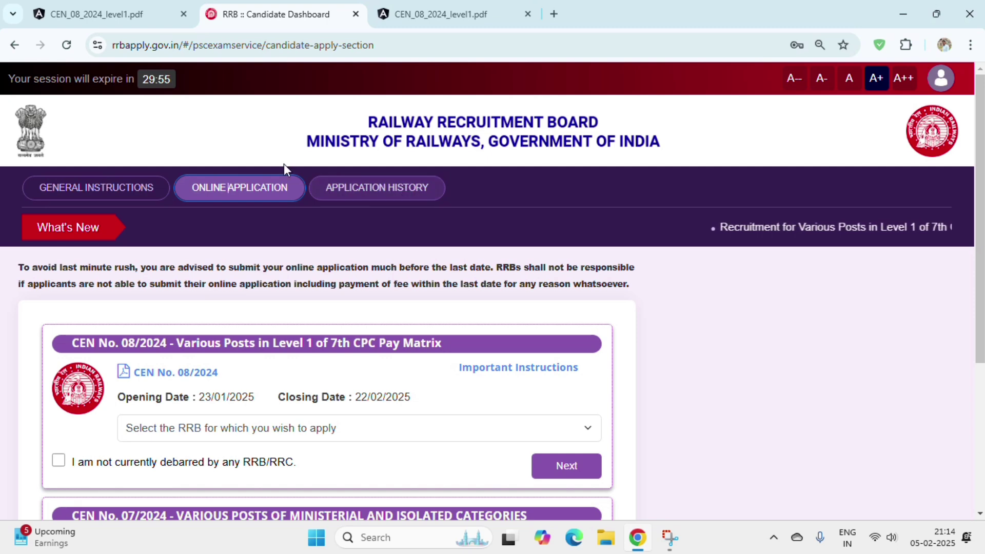
{"action": "scroll", "coordinate": [438, 194], "scroll_direction": "down", "scroll_amount": 1}
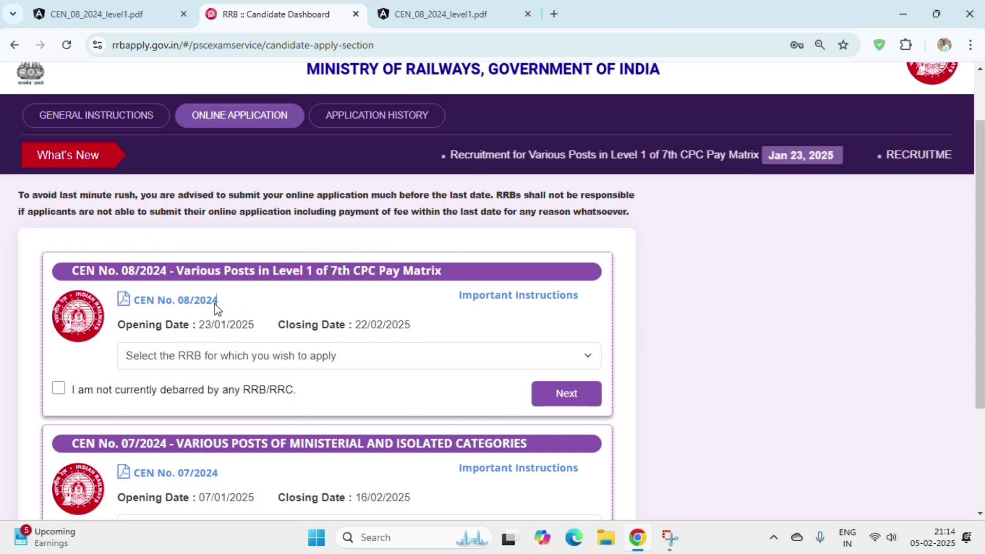
{"action": "left_click_drag", "start_coordinate": [216, 308], "coordinate": [172, 310]}
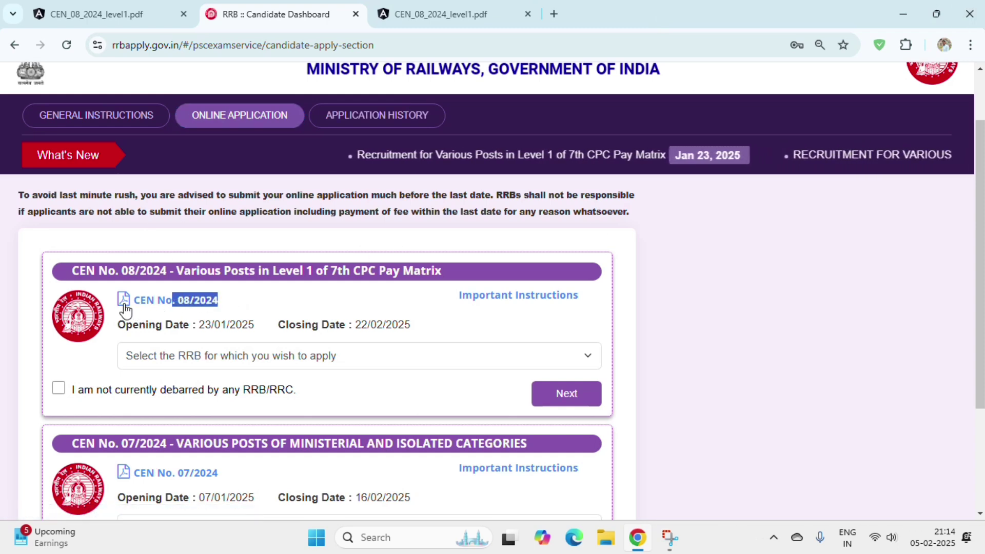
{"action": "left_click", "coordinate": [162, 303]}
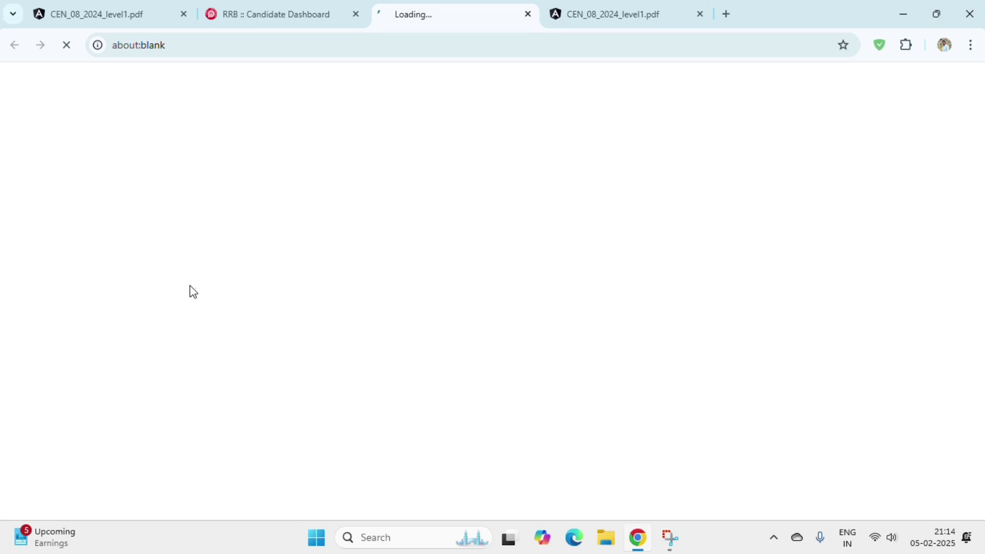
- Scroll the 67-page CEN_08_2024_level1.pdf to the vacancy table, then return to the Candidate Dashboard
{"action": "left_click", "coordinate": [336, 6]}
{"action": "left_click", "coordinate": [405, 14]}
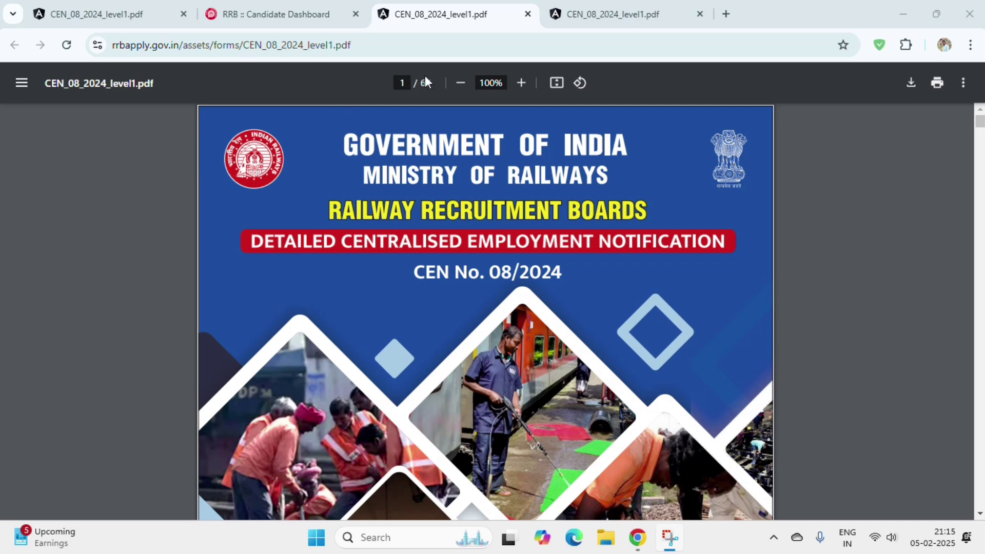
{"action": "double_click", "coordinate": [422, 84]}
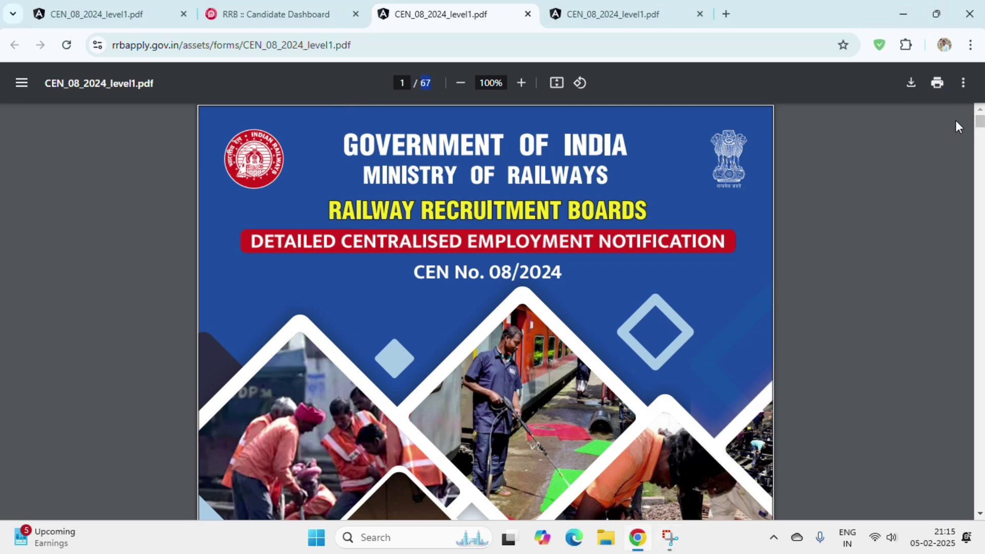
{"action": "left_click_drag", "start_coordinate": [978, 124], "coordinate": [982, 333]}
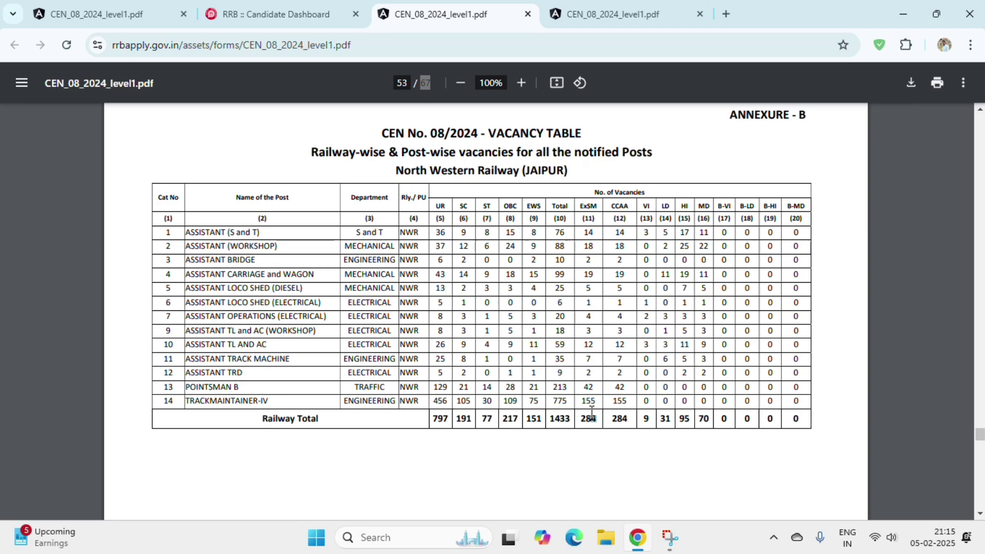
{"action": "left_click", "coordinate": [278, 3]}
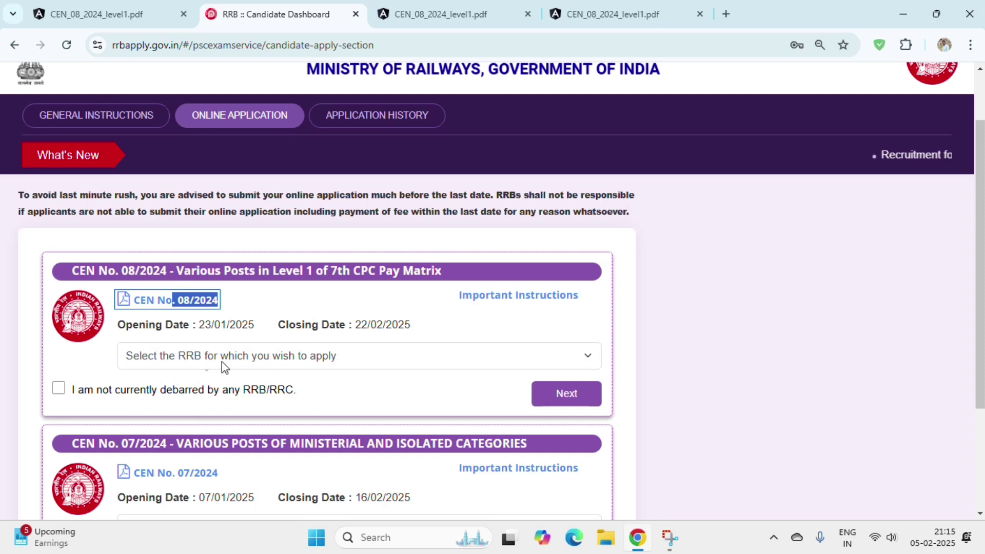
- Choose RRB Bilaspur, tick the not-debarred-by-any-RRB/RRC declaration, and continue to Personal Details
{"action": "left_click_drag", "start_coordinate": [165, 328], "coordinate": [236, 336]}
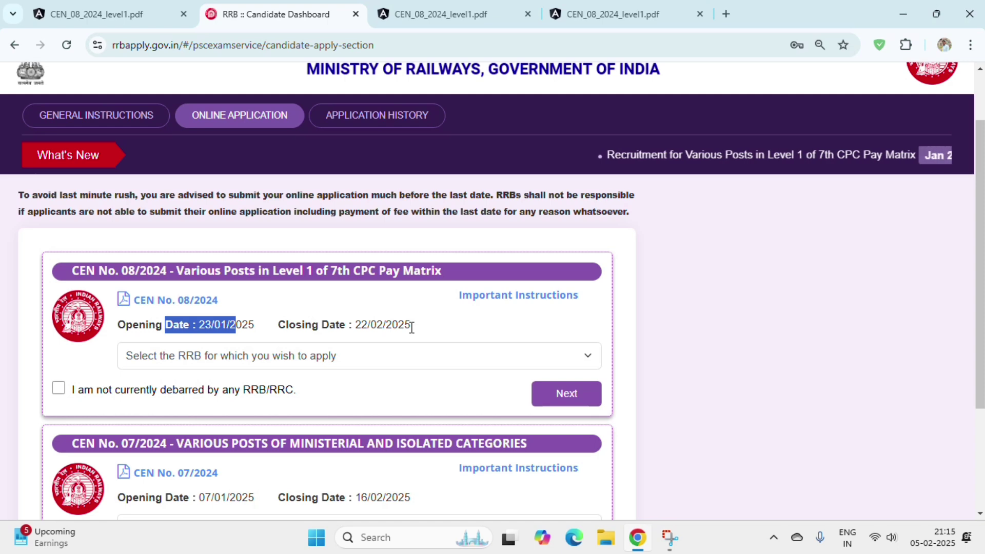
{"action": "left_click", "coordinate": [205, 359]}
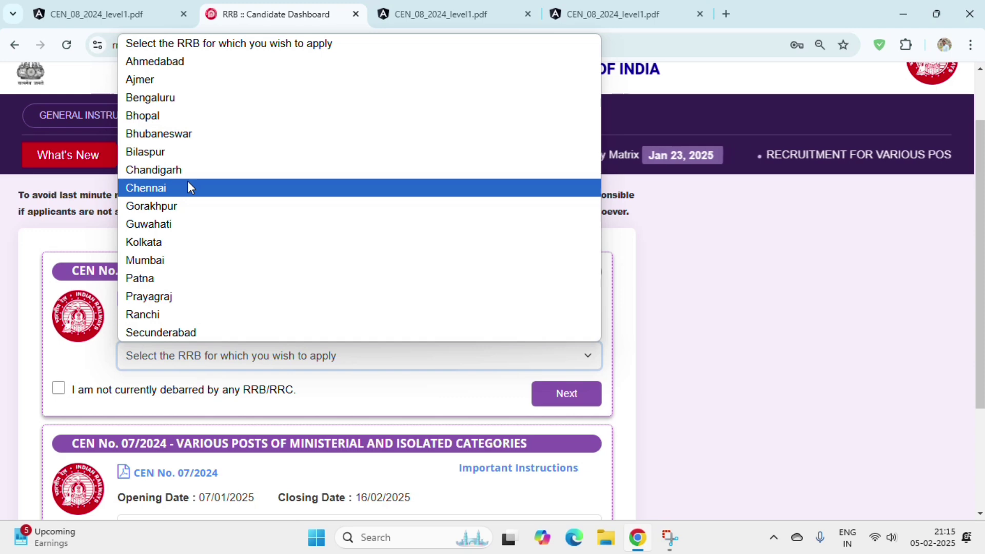
{"action": "left_click", "coordinate": [198, 154]}
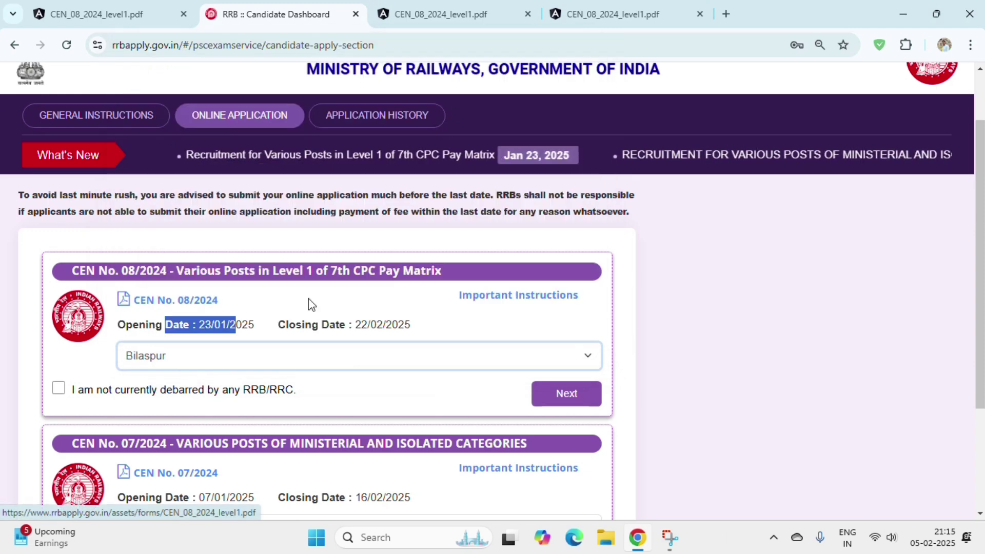
{"action": "left_click", "coordinate": [76, 390]}
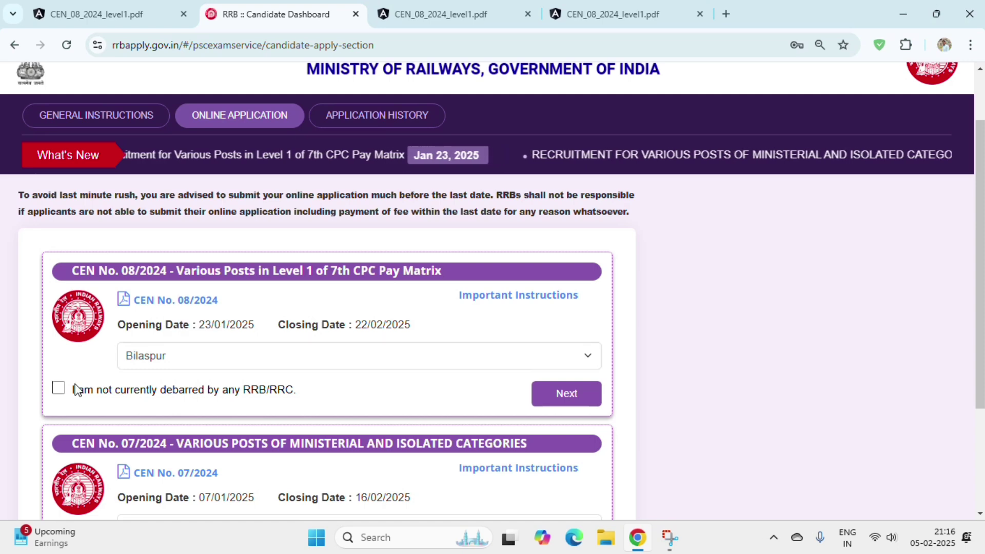
{"action": "left_click", "coordinate": [58, 388]}
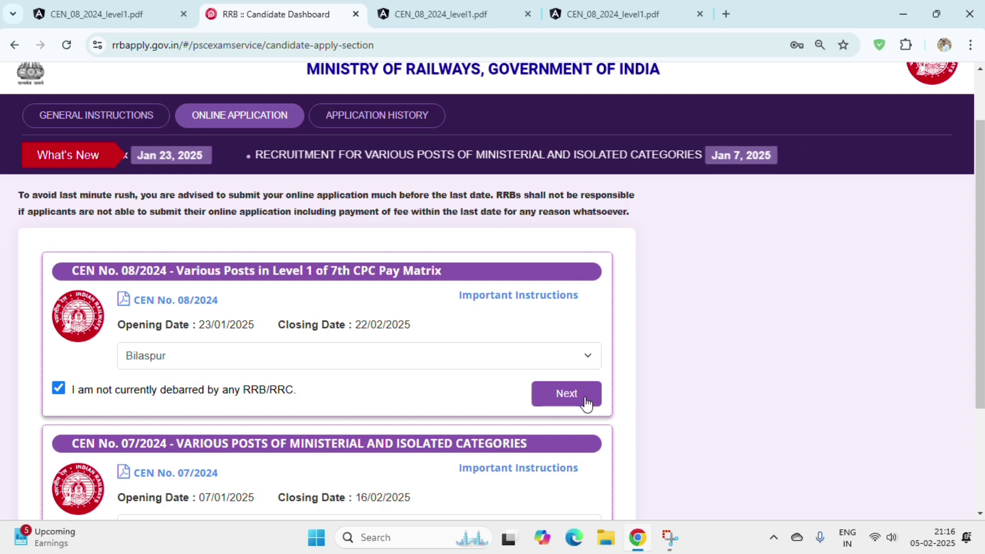
{"action": "left_click", "coordinate": [567, 393]}
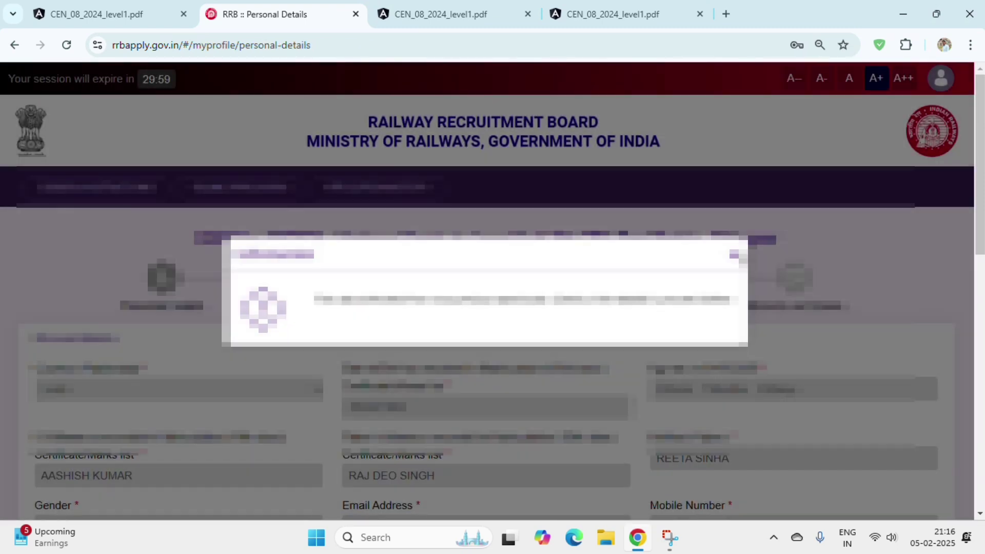
- Dismiss the message over the Personal Details form and scroll down to its fields
{"action": "left_click", "coordinate": [734, 255]}
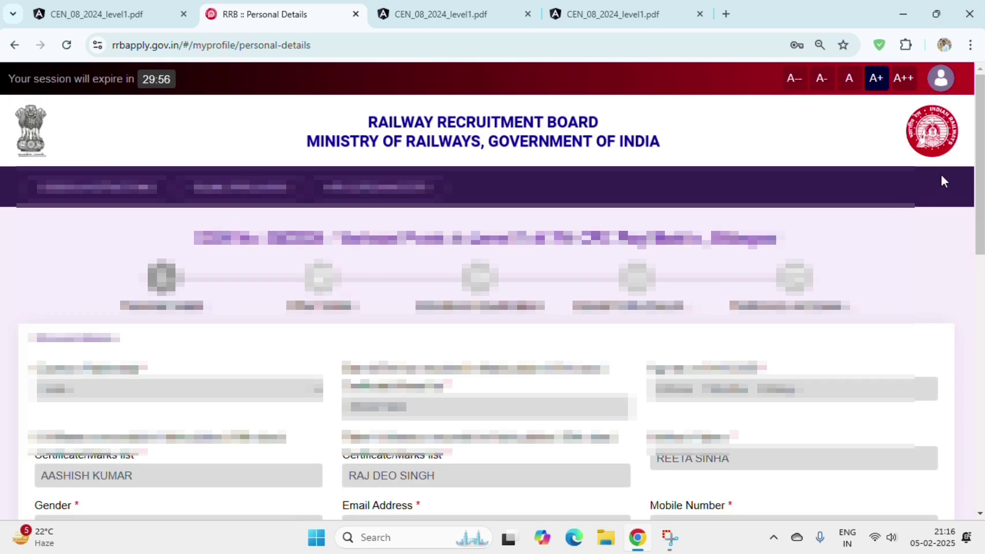
{"action": "left_click_drag", "start_coordinate": [980, 154], "coordinate": [980, 199]}
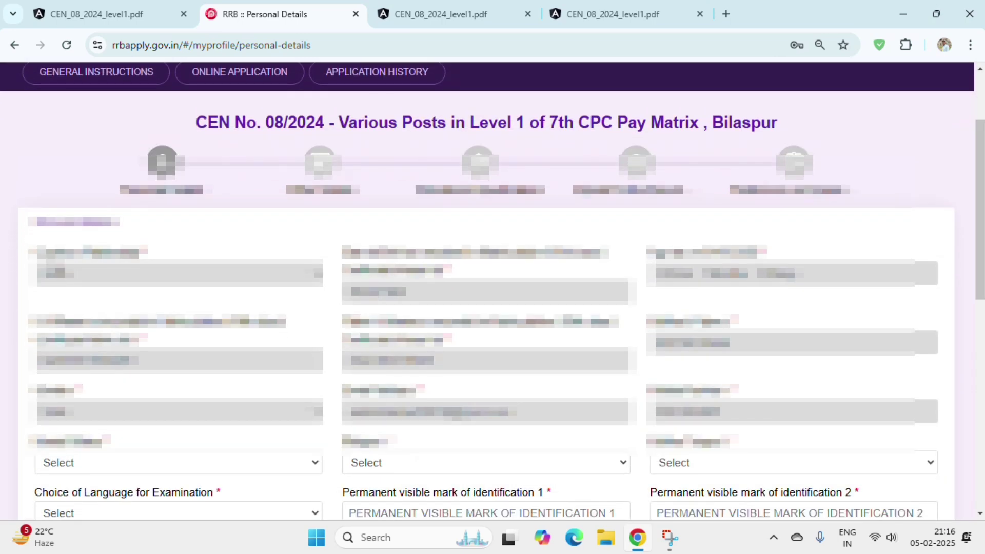
{"action": "left_click_drag", "start_coordinate": [43, 253], "coordinate": [644, 436]}
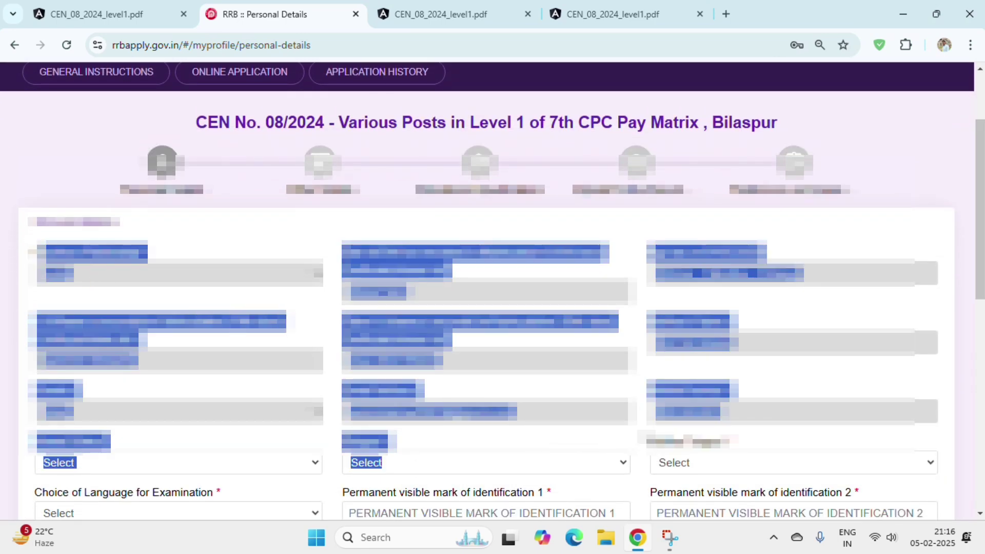
{"action": "left_click", "coordinate": [644, 436]}
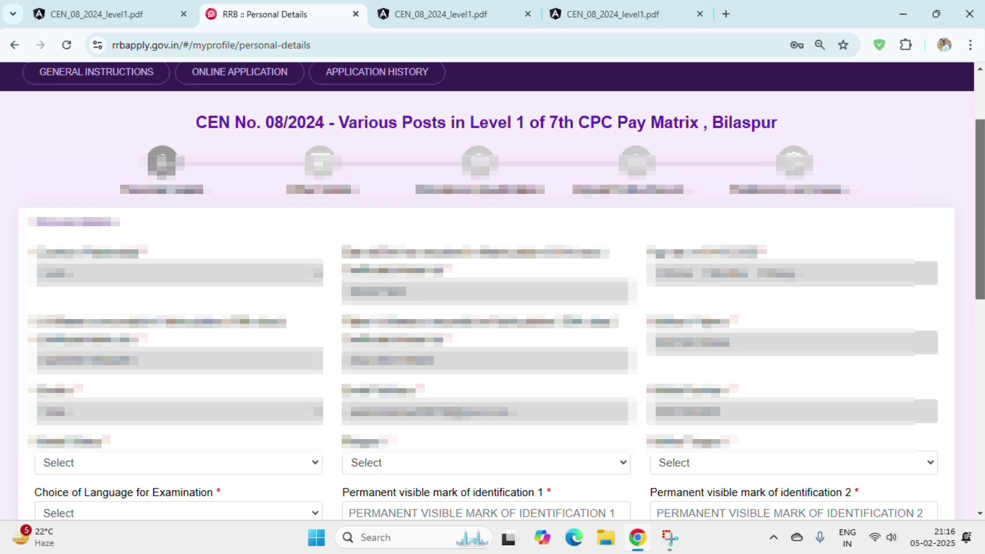
{"action": "scroll", "coordinate": [493, 288], "scroll_direction": "down", "scroll_amount": 3}
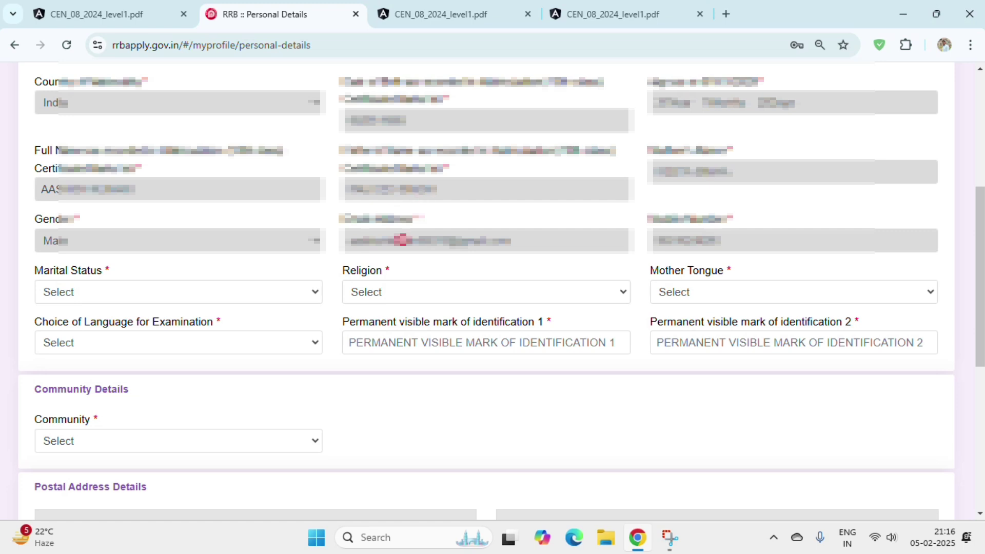
- Set Marital Status to Unmarried and Religion to Hindu
{"action": "left_click_drag", "start_coordinate": [35, 271], "coordinate": [101, 283]}
{"action": "left_click", "coordinate": [110, 300]}
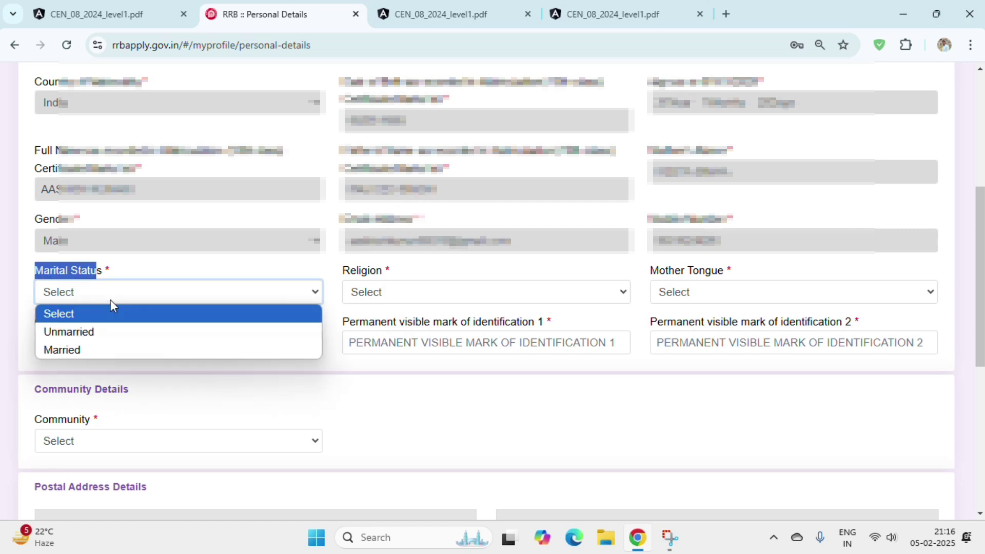
{"action": "left_click", "coordinate": [114, 328]}
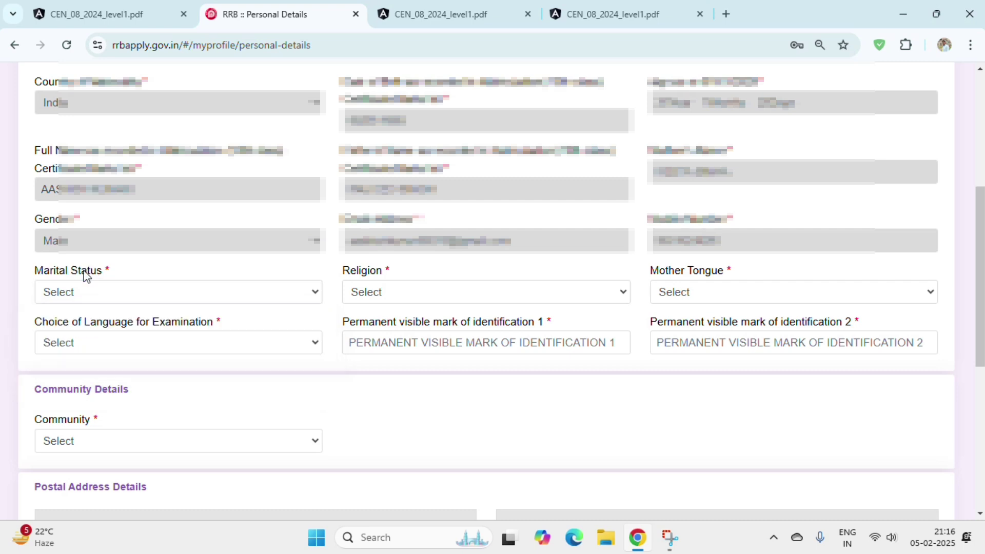
{"action": "left_click_drag", "start_coordinate": [343, 271], "coordinate": [369, 275]}
{"action": "left_click", "coordinate": [308, 290]}
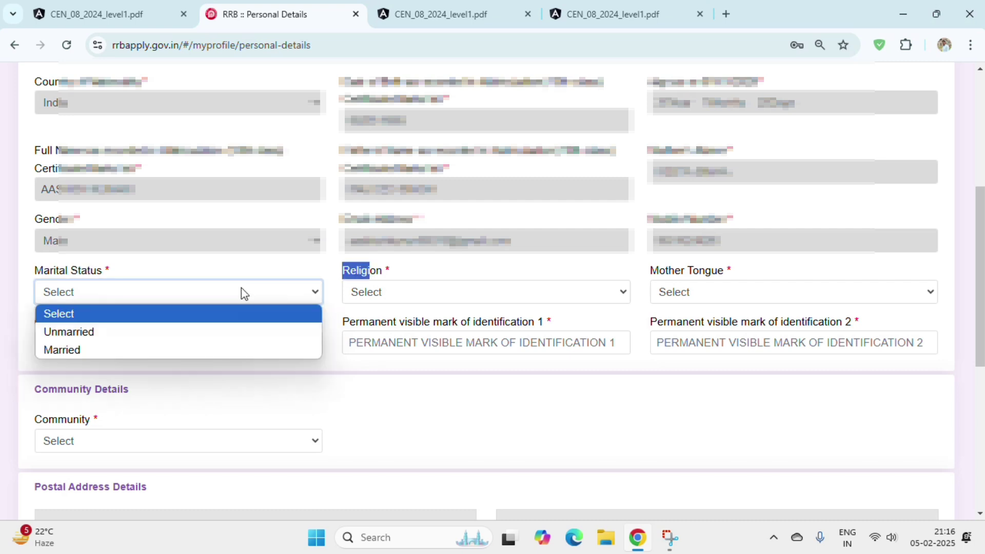
{"action": "left_click", "coordinate": [140, 331]}
{"action": "left_click", "coordinate": [381, 294]}
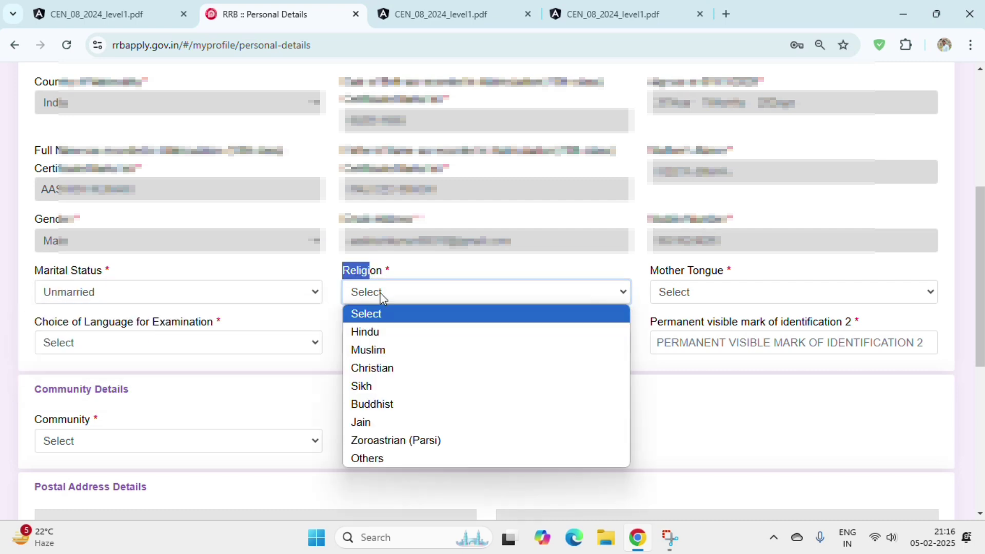
{"action": "left_click", "coordinate": [387, 332]}
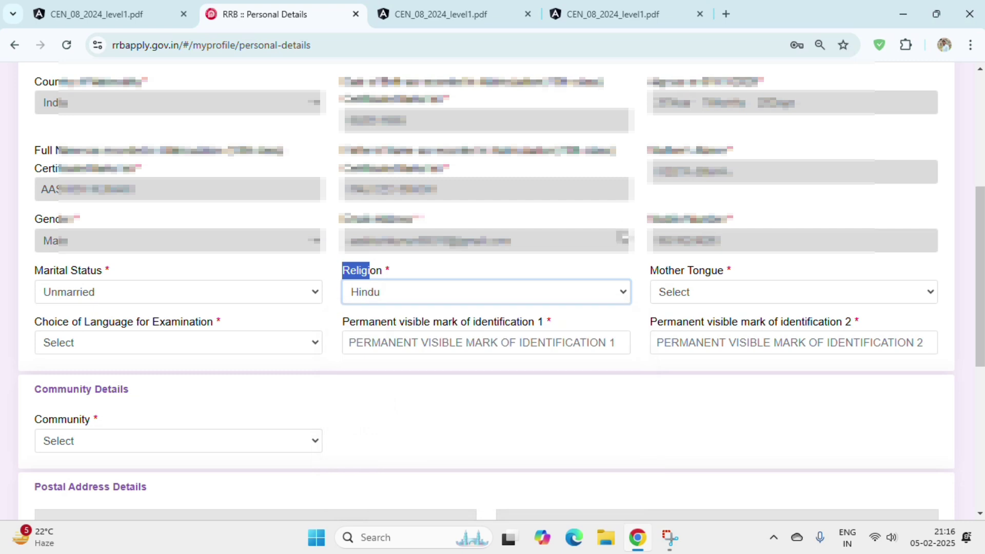
- Set both Mother Tongue and Choice of Language for Examination to Hindi
{"action": "left_click_drag", "start_coordinate": [633, 278], "coordinate": [715, 279]}
{"action": "left_click", "coordinate": [710, 288]}
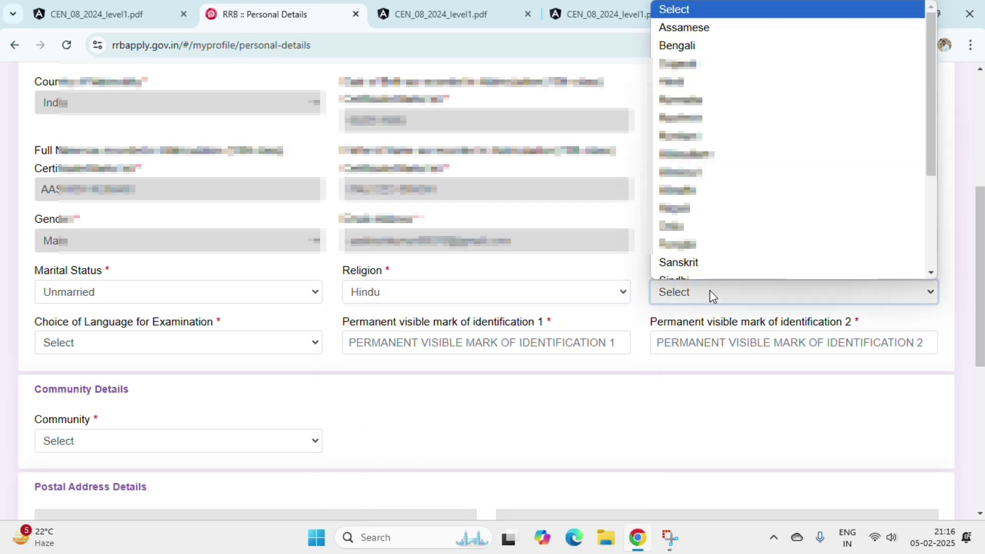
{"action": "key", "text": "h"}
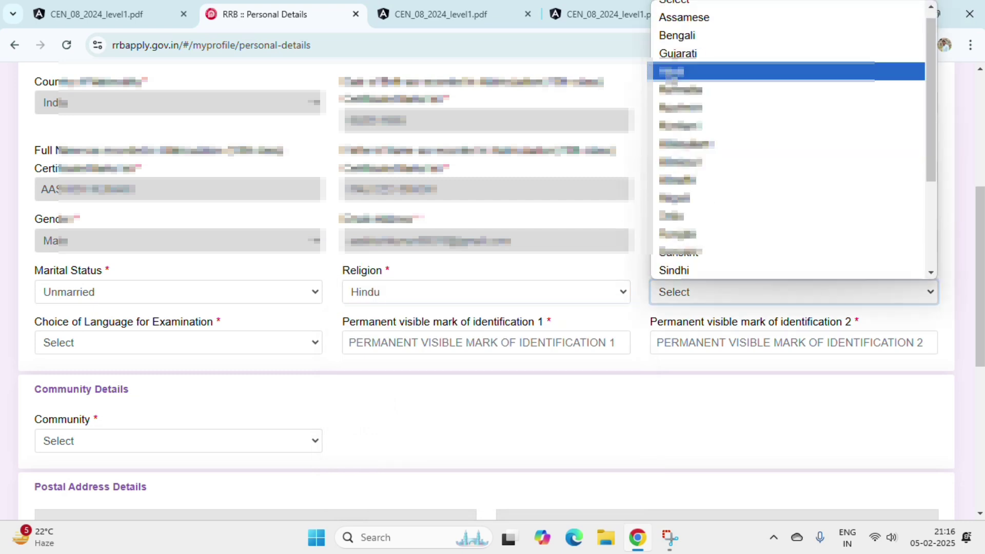
{"action": "key", "text": "Return"}
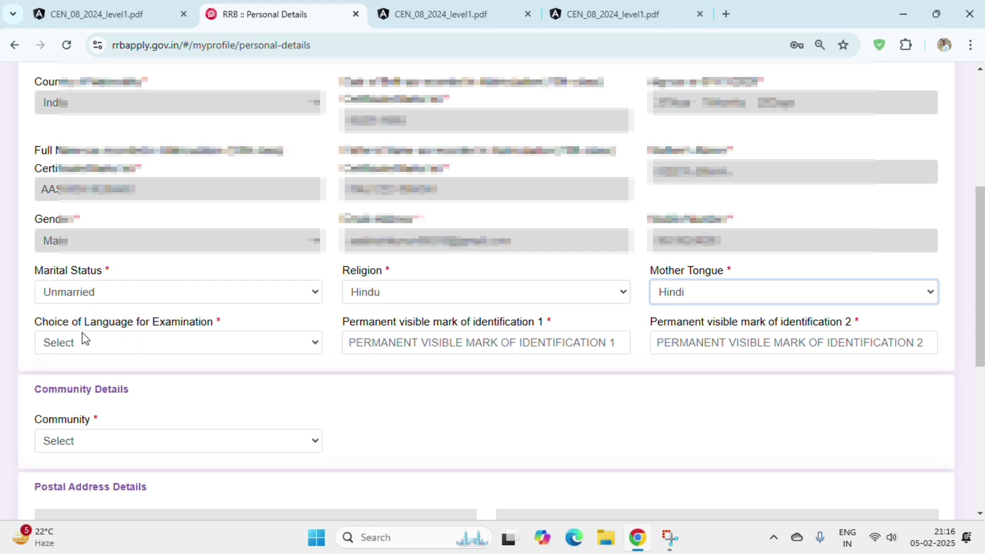
{"action": "left_click_drag", "start_coordinate": [35, 326], "coordinate": [214, 327]}
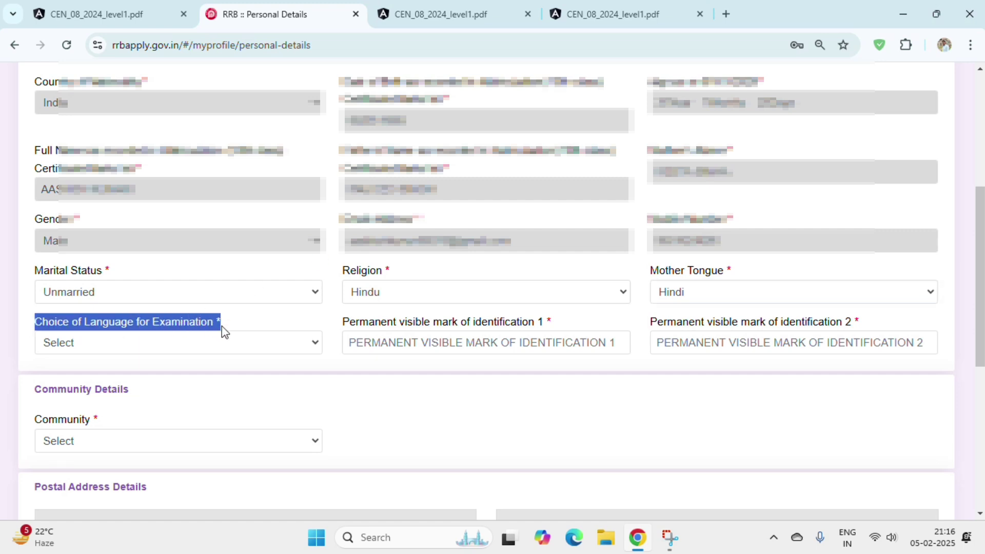
{"action": "left_click", "coordinate": [218, 341]}
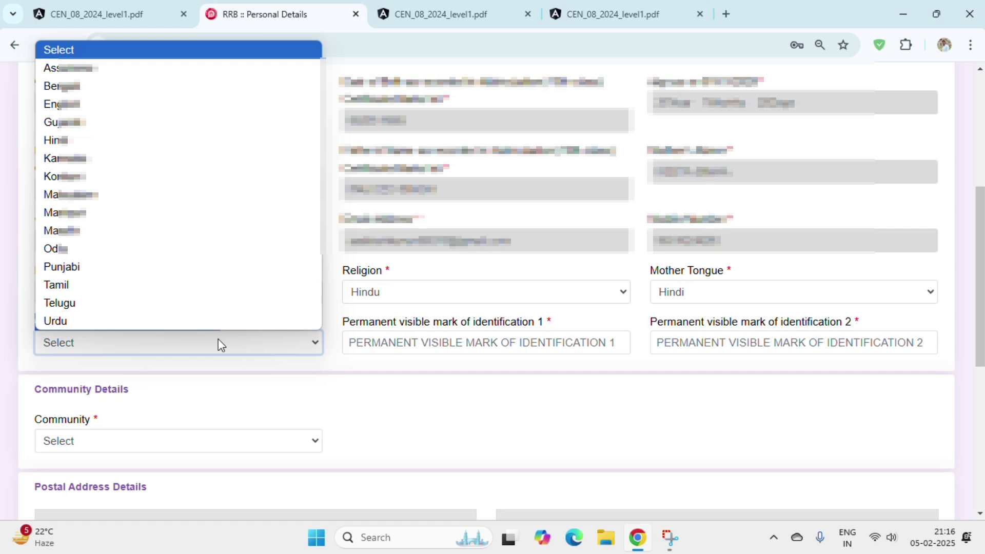
{"action": "key", "text": "h"}
{"action": "key", "text": "Return"}
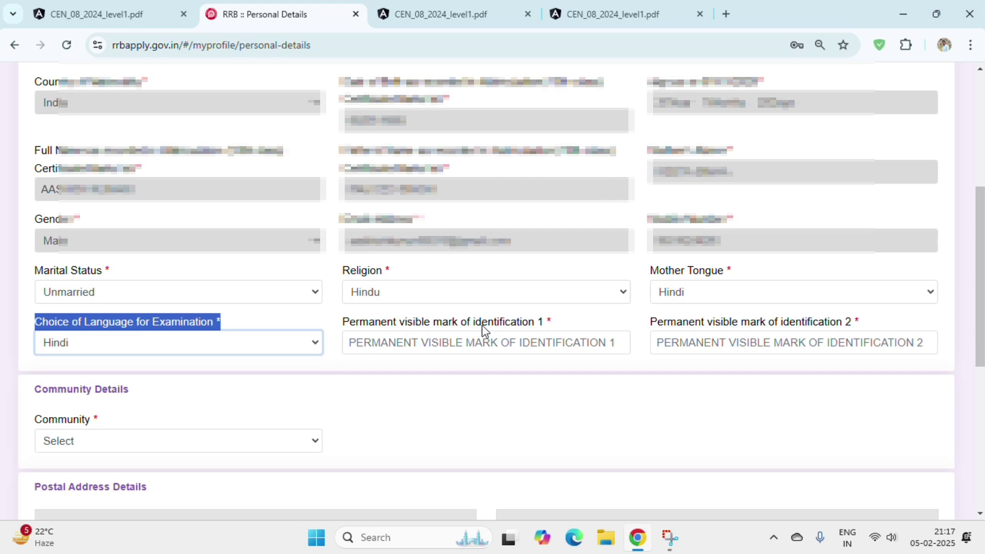
- Enter 'A MOLE' as Identification mark 1
{"action": "left_click", "coordinate": [486, 339]}
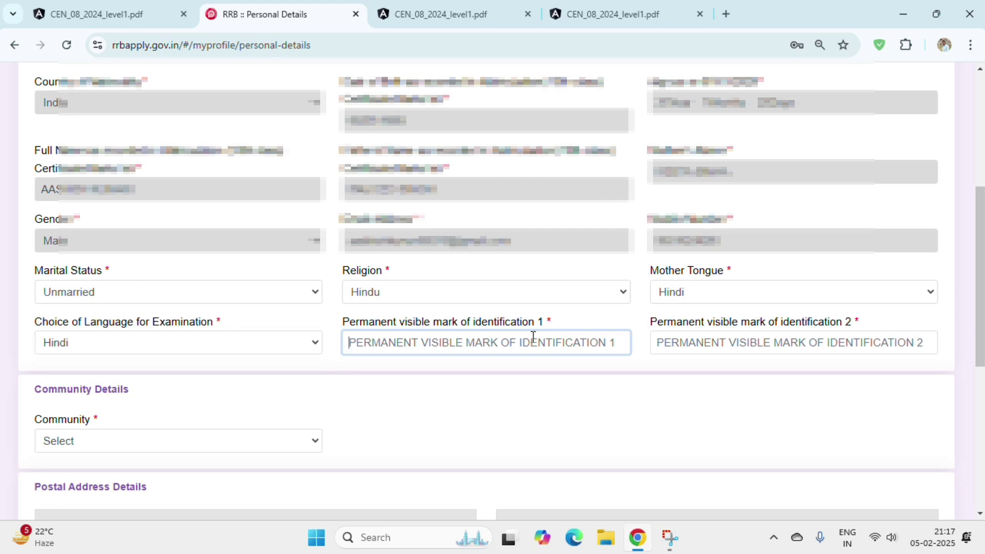
{"action": "type", "text": "A"}
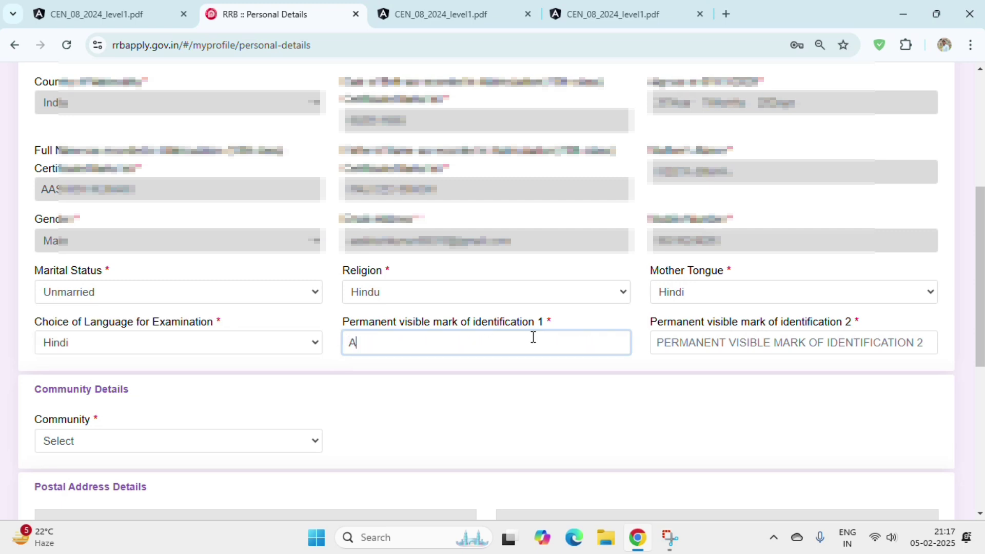
{"action": "type", "text": " MOLE"}
{"action": "key", "text": "BackSpace"}
{"action": "key", "text": "BackSpace"}
{"action": "key", "text": "BackSpace"}
{"action": "key", "text": "BackSpace"}
{"action": "key", "text": "BackSpace"}
{"action": "key", "text": "BackSpace"}
{"action": "key", "text": "BackSpace"}
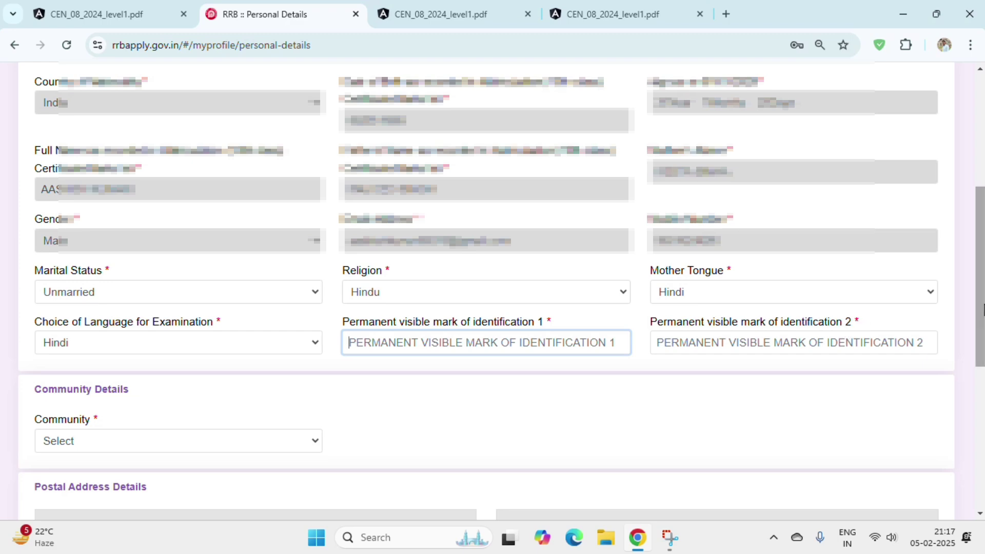
{"action": "scroll", "coordinate": [983, 310], "scroll_direction": "down", "scroll_amount": 4}
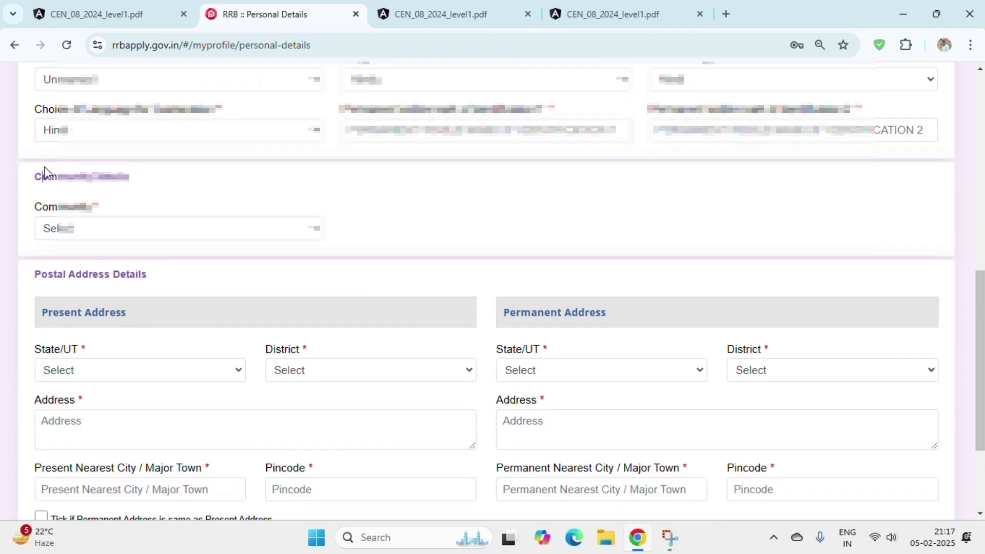
- Set Community to OBC (Other Backward Classes)
{"action": "left_click_drag", "start_coordinate": [43, 177], "coordinate": [129, 177]}
{"action": "left_click_drag", "start_coordinate": [27, 209], "coordinate": [73, 209]}
{"action": "left_click", "coordinate": [86, 225]}
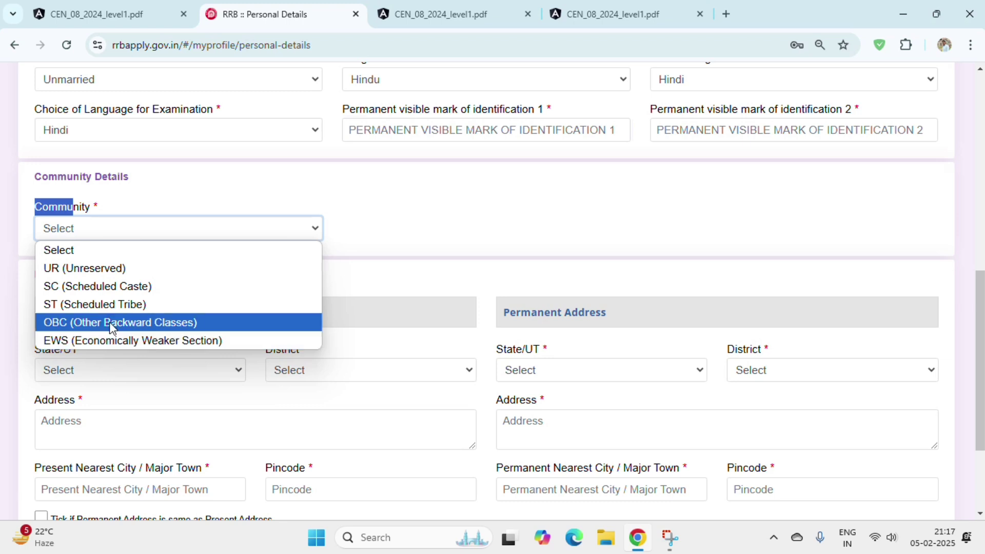
{"action": "left_click", "coordinate": [110, 321]}
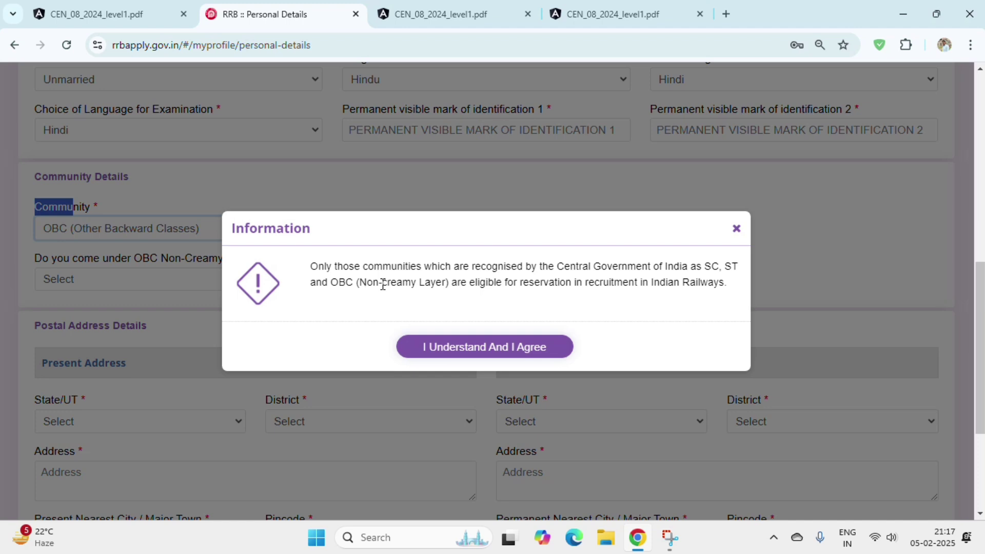
- Read through the Information notice on reservation eligibility
{"action": "double_click", "coordinate": [487, 283]}
{"action": "double_click", "coordinate": [541, 282]}
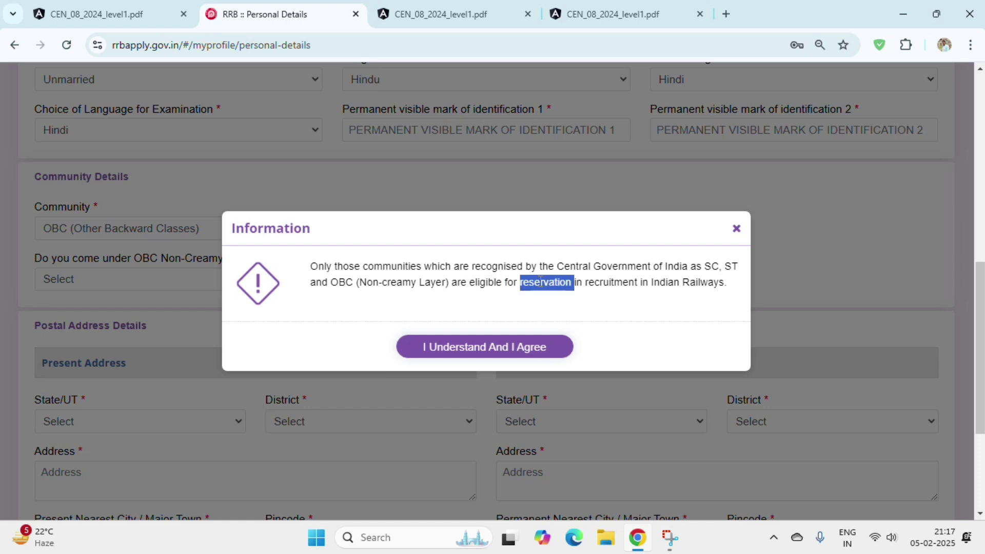
{"action": "left_click", "coordinate": [617, 283]}
{"action": "double_click", "coordinate": [617, 284]}
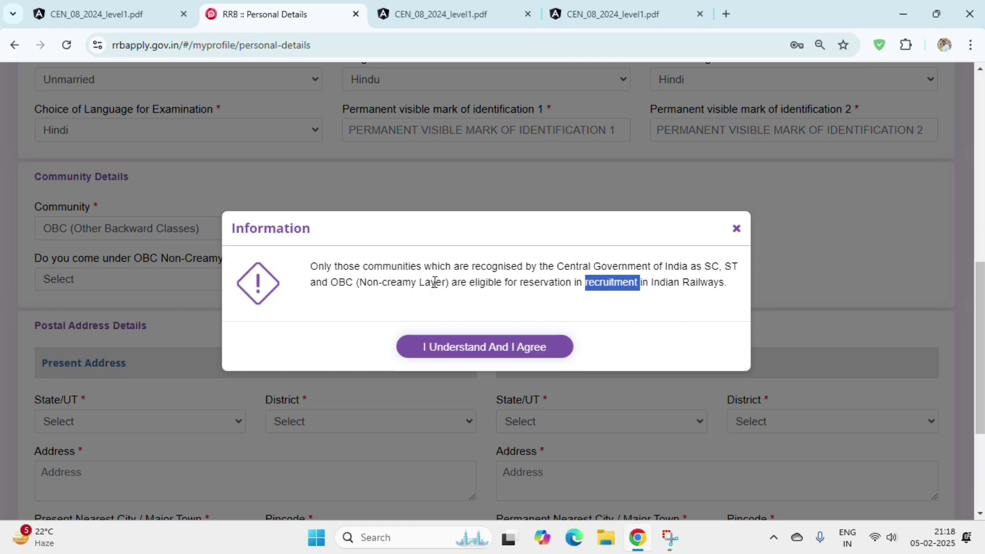
- Glance at the CEN 08/2024 notice PDF, then return to the Personal Details form
{"action": "left_click", "coordinate": [150, 3]}
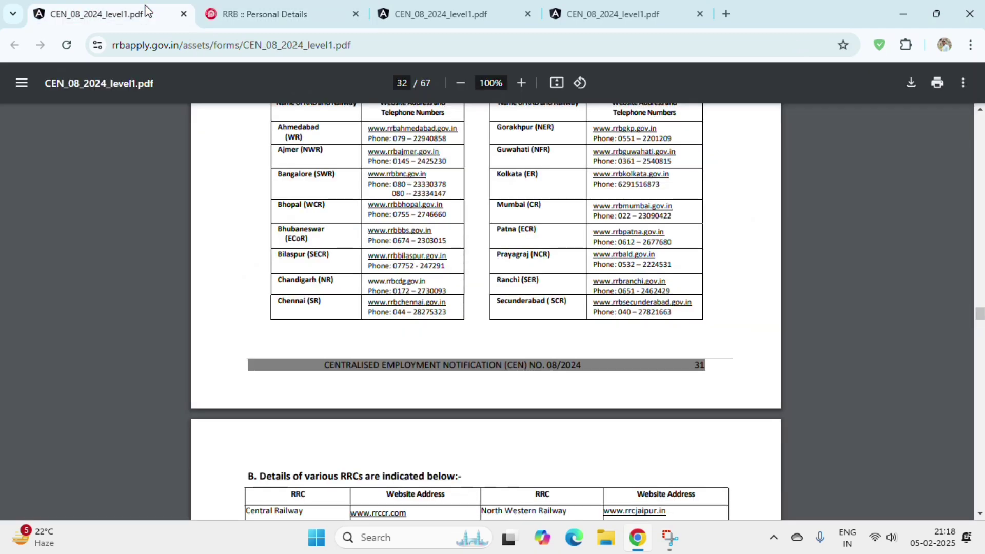
{"action": "left_click", "coordinate": [241, 10]}
{"action": "scroll", "coordinate": [550, 194], "scroll_direction": "up", "scroll_amount": 5}
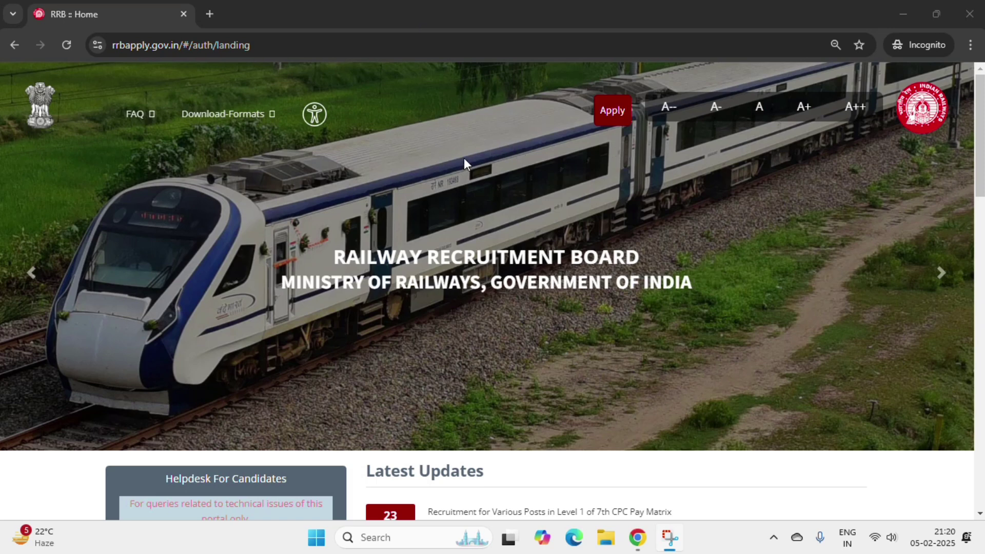
- Open the CEN-08/2024 Format of Caste Certificate for SC-ST Candidates PDF and scroll through it
{"action": "left_click", "coordinate": [118, 46]}
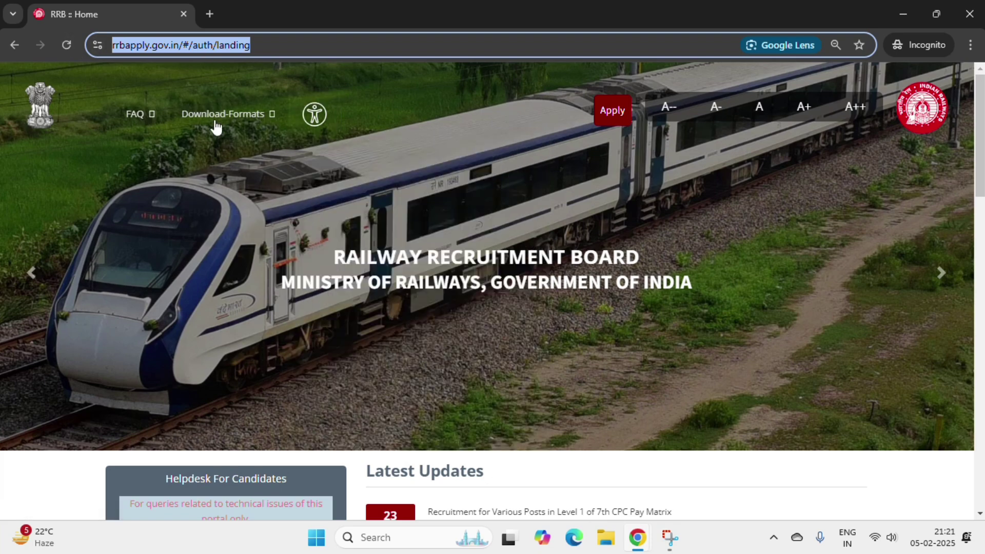
{"action": "mouse_move", "coordinate": [226, 115]}
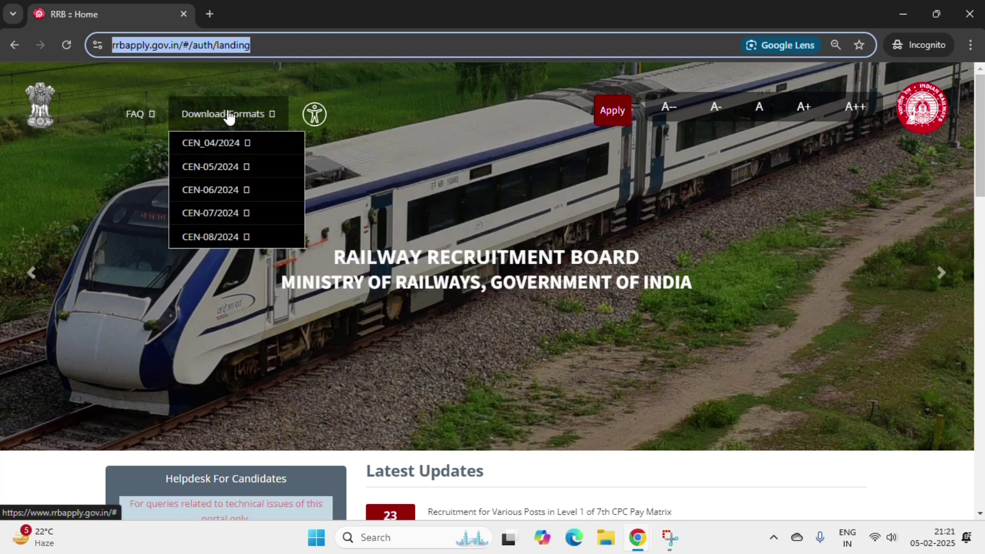
{"action": "mouse_move", "coordinate": [208, 238]}
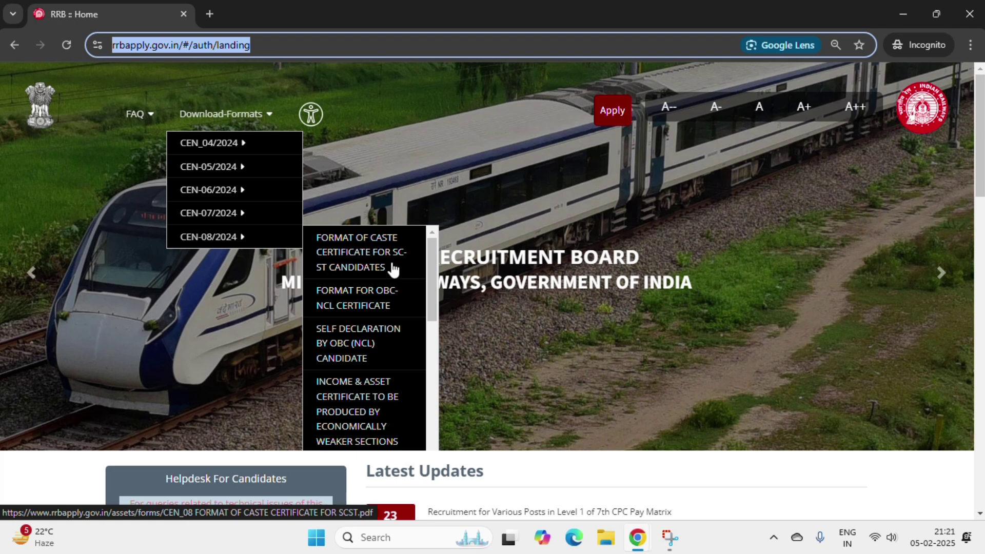
{"action": "left_click", "coordinate": [357, 267]}
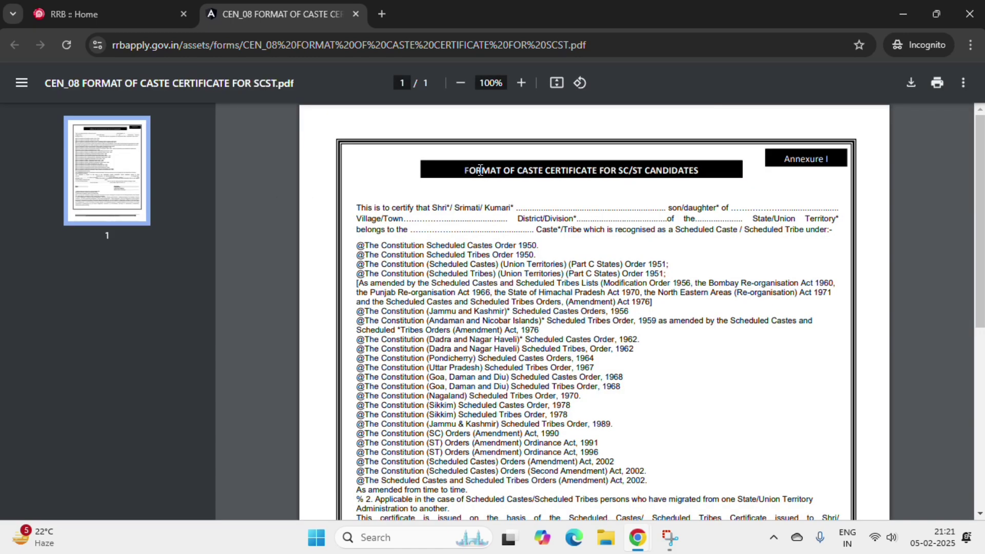
{"action": "left_click_drag", "start_coordinate": [466, 170], "coordinate": [693, 193]}
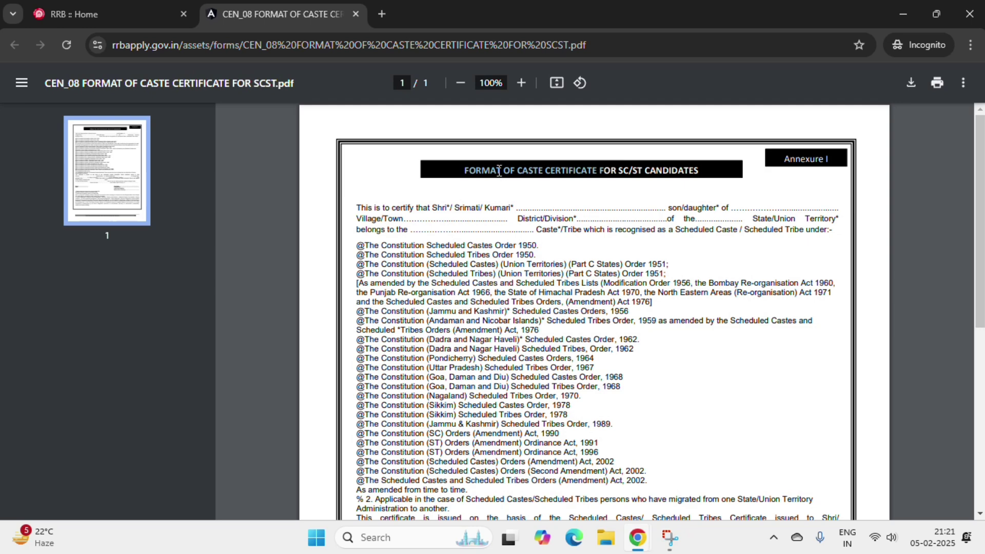
{"action": "left_click", "coordinate": [469, 170]}
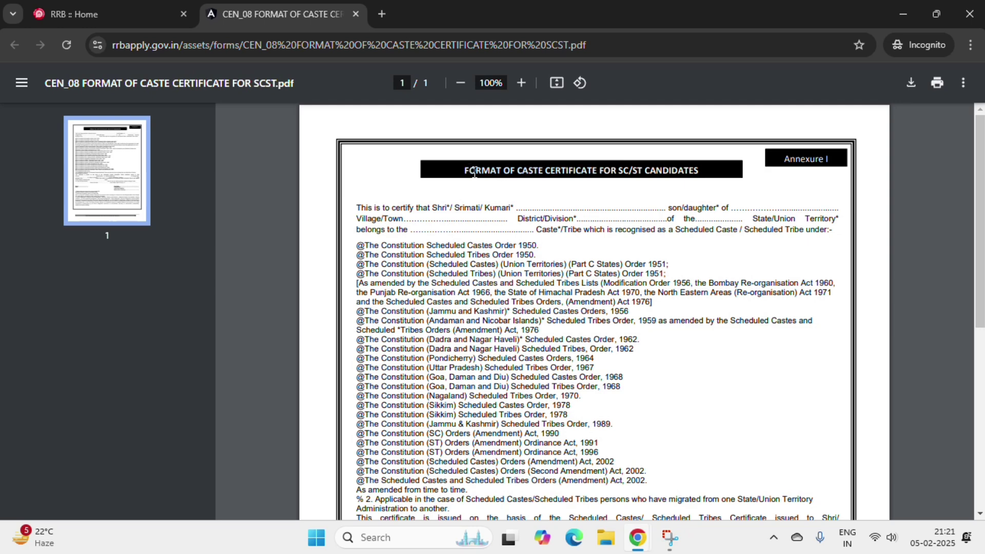
{"action": "scroll", "coordinate": [475, 174], "scroll_direction": "down", "scroll_amount": 4}
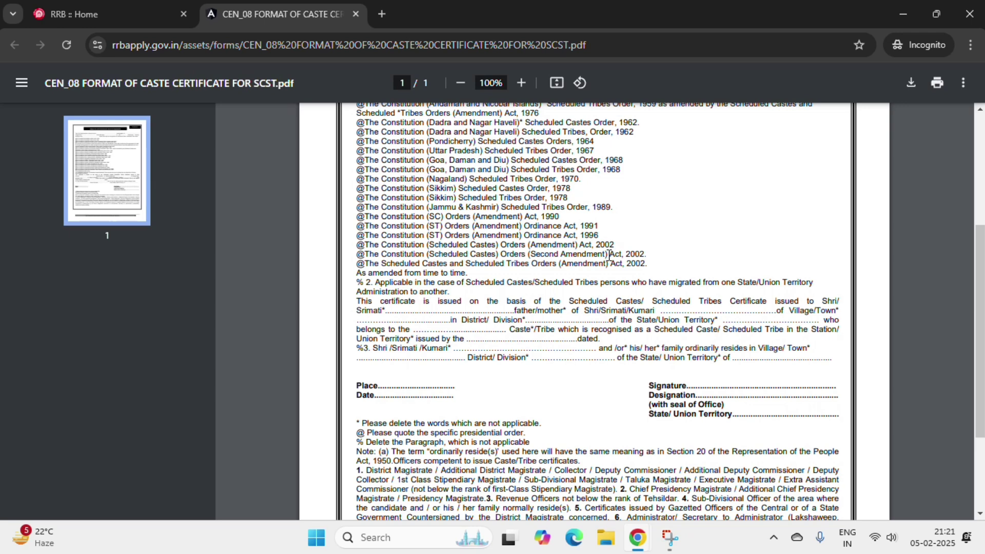
{"action": "scroll", "coordinate": [610, 255], "scroll_direction": "up", "scroll_amount": 1}
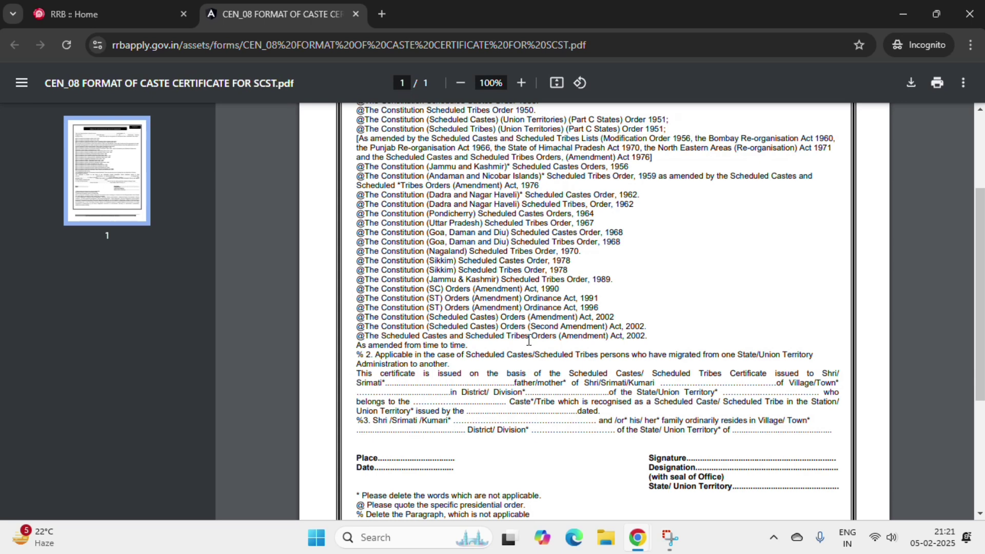
{"action": "left_click", "coordinate": [410, 15]}
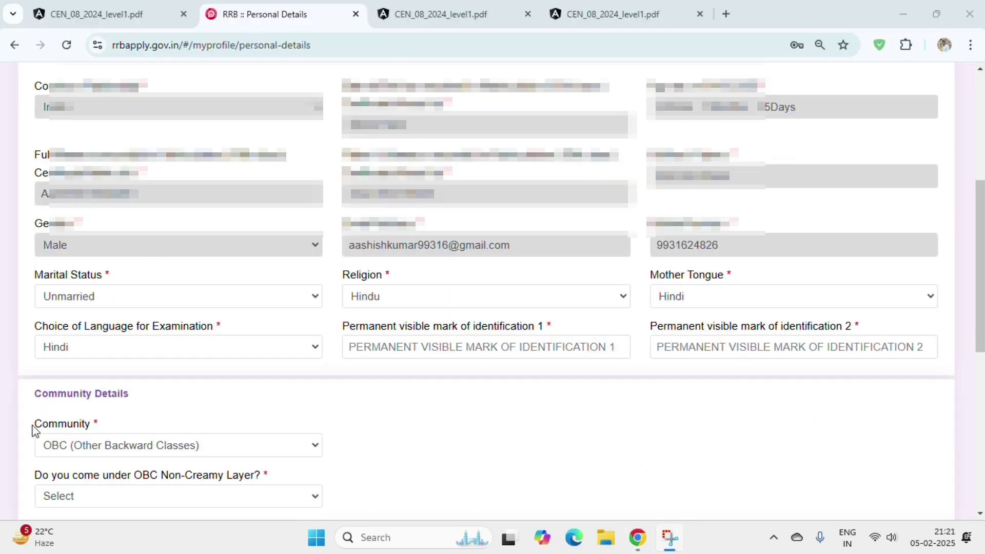
- Answer Yes to the OBC Non-Creamy Layer question and accept its notice
{"action": "left_click_drag", "start_coordinate": [33, 427], "coordinate": [95, 458]}
{"action": "scroll", "coordinate": [575, 346], "scroll_direction": "down", "scroll_amount": 2}
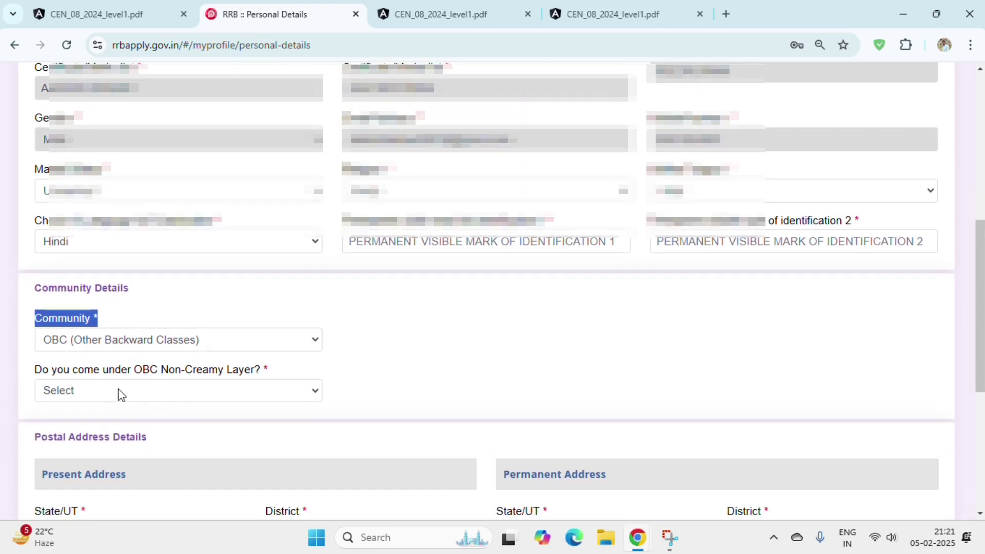
{"action": "left_click_drag", "start_coordinate": [35, 372], "coordinate": [169, 382]}
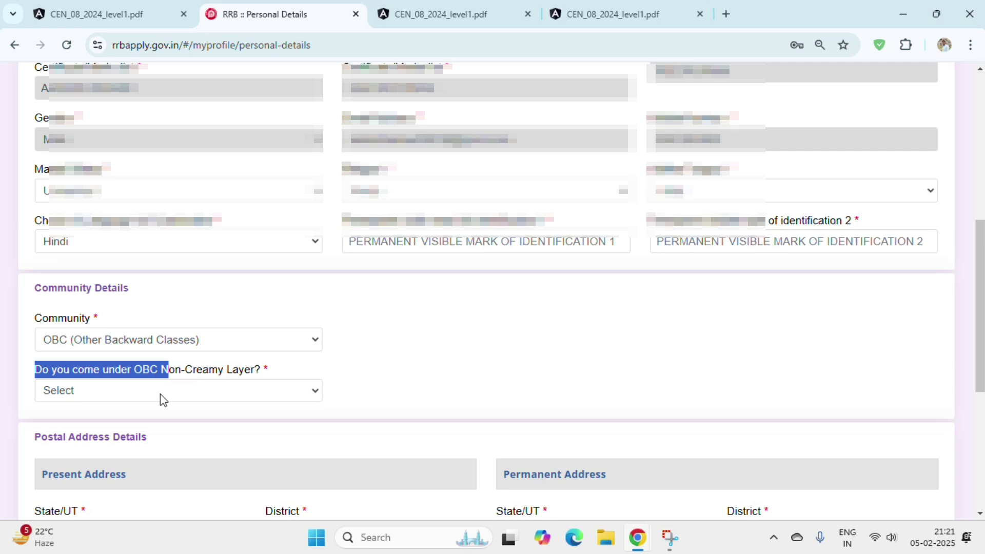
{"action": "left_click", "coordinate": [162, 396]}
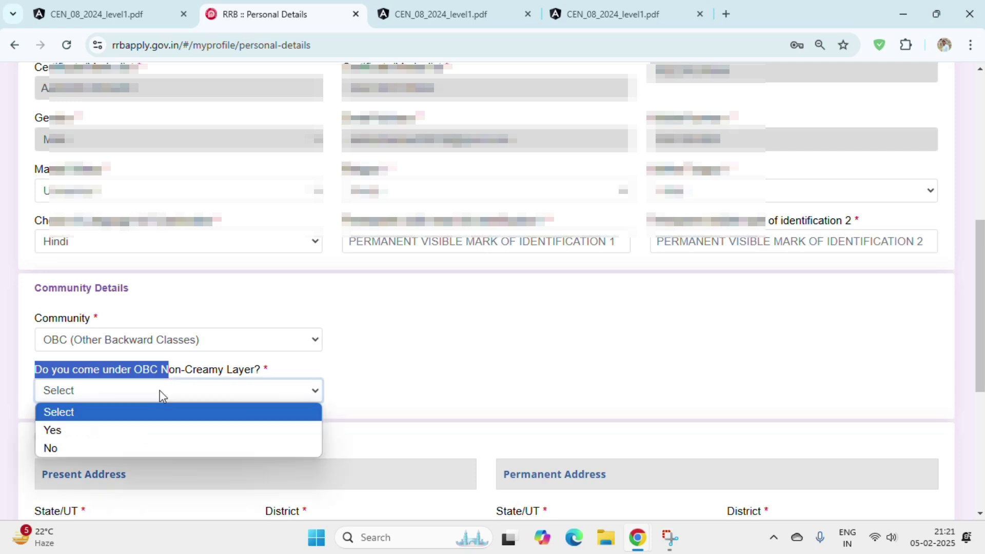
{"action": "left_click", "coordinate": [152, 431]}
{"action": "left_click", "coordinate": [482, 355]}
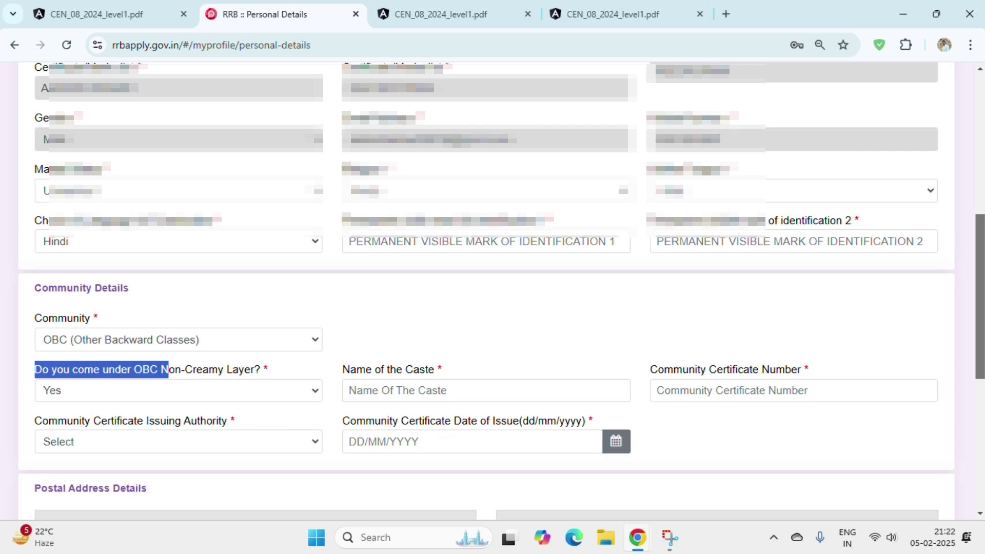
- Look over the caste name and community certificate number fields
{"action": "scroll", "coordinate": [447, 161], "scroll_direction": "down", "scroll_amount": 5}
{"action": "left_click", "coordinate": [341, 153]}
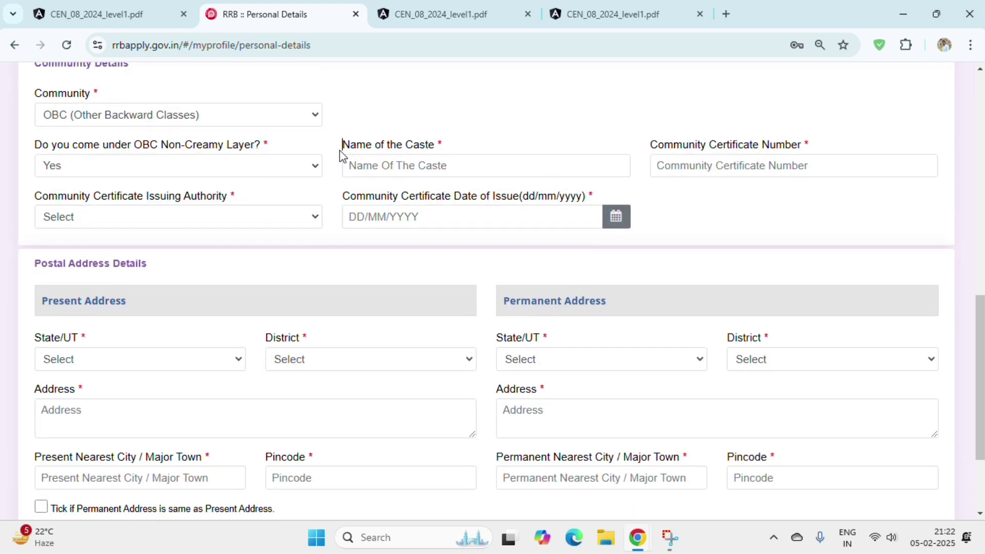
{"action": "left_click_drag", "start_coordinate": [341, 153], "coordinate": [409, 163]}
{"action": "left_click", "coordinate": [409, 164]}
{"action": "left_click", "coordinate": [462, 175]}
{"action": "left_click", "coordinate": [652, 139]}
{"action": "left_click_drag", "start_coordinate": [838, 148], "coordinate": [656, 145]}
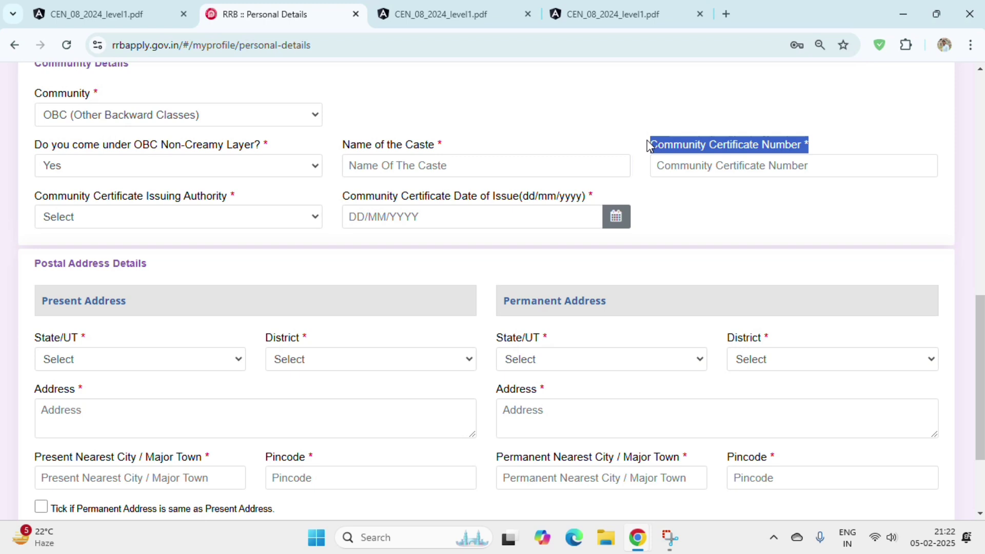
- Leave Issuing Authority unchosen and set the certificate date of issue to 28/01/2025
{"action": "left_click_drag", "start_coordinate": [34, 198], "coordinate": [238, 213]}
{"action": "left_click", "coordinate": [236, 218]}
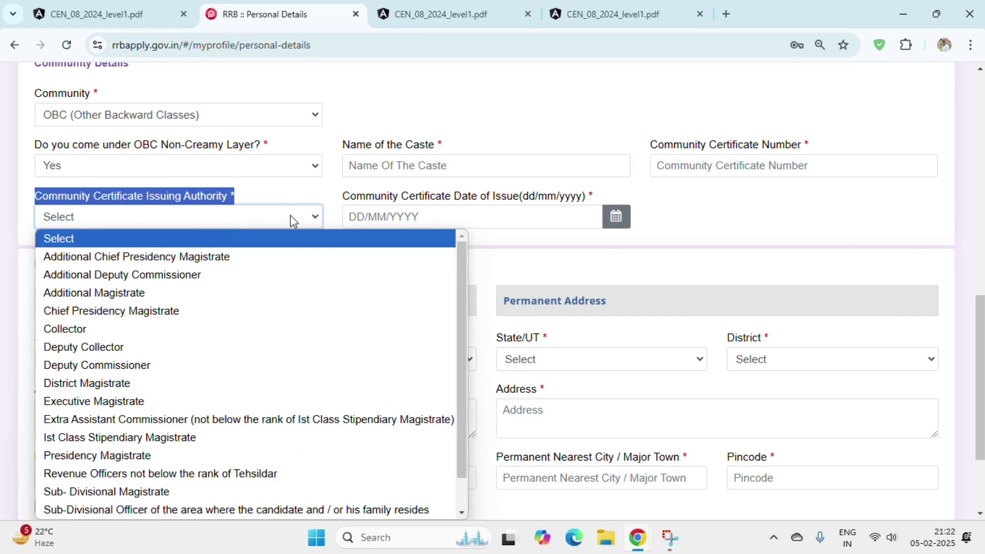
{"action": "left_click_drag", "start_coordinate": [461, 292], "coordinate": [463, 382]}
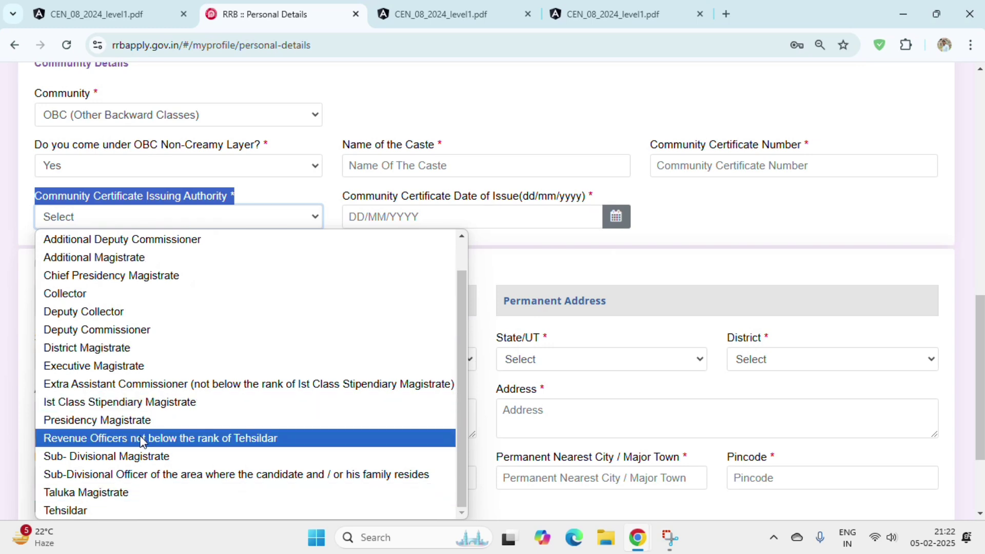
{"action": "left_click", "coordinate": [345, 173]}
{"action": "left_click_drag", "start_coordinate": [342, 197], "coordinate": [554, 208]}
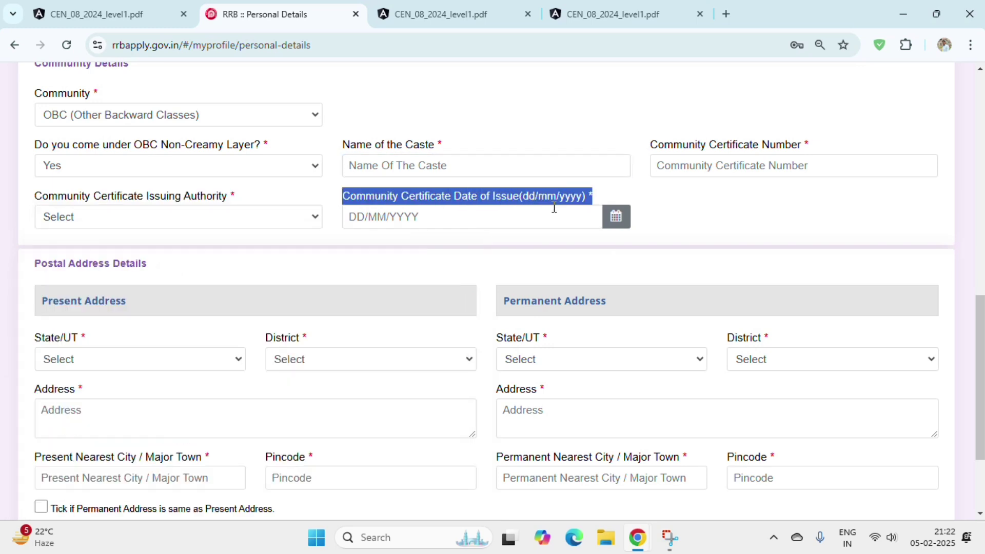
{"action": "left_click", "coordinate": [510, 220]}
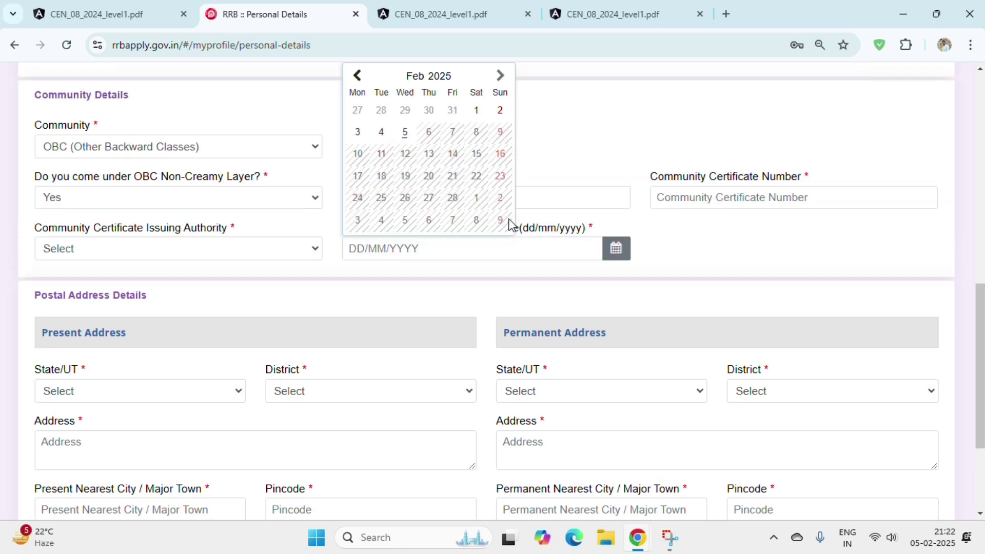
{"action": "left_click", "coordinate": [381, 110]}
{"action": "scroll", "coordinate": [375, 176], "scroll_direction": "down", "scroll_amount": 1}
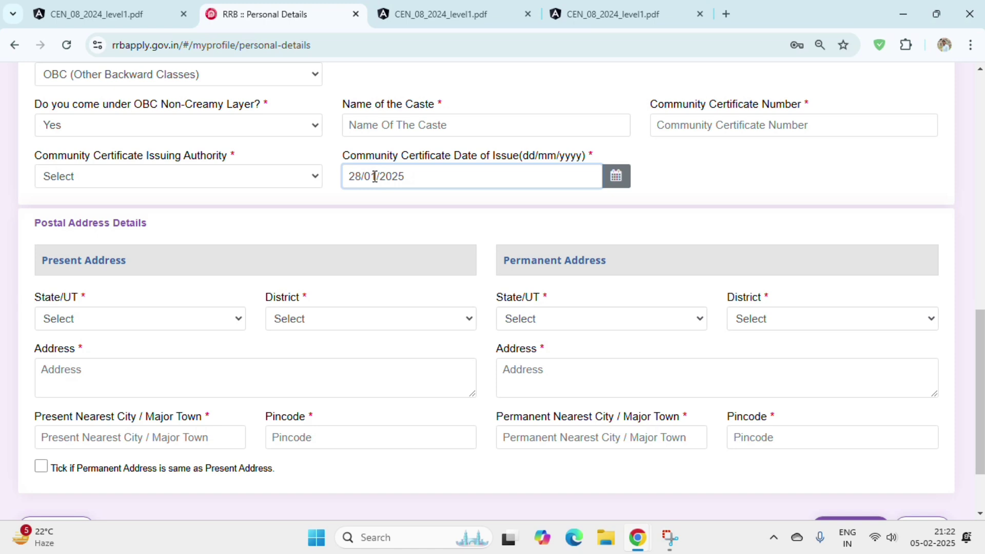
- Review the postal address fields and dismiss the nearest-city address suggestions
{"action": "left_click", "coordinate": [33, 226]}
{"action": "left_click_drag", "start_coordinate": [33, 226], "coordinate": [180, 247]}
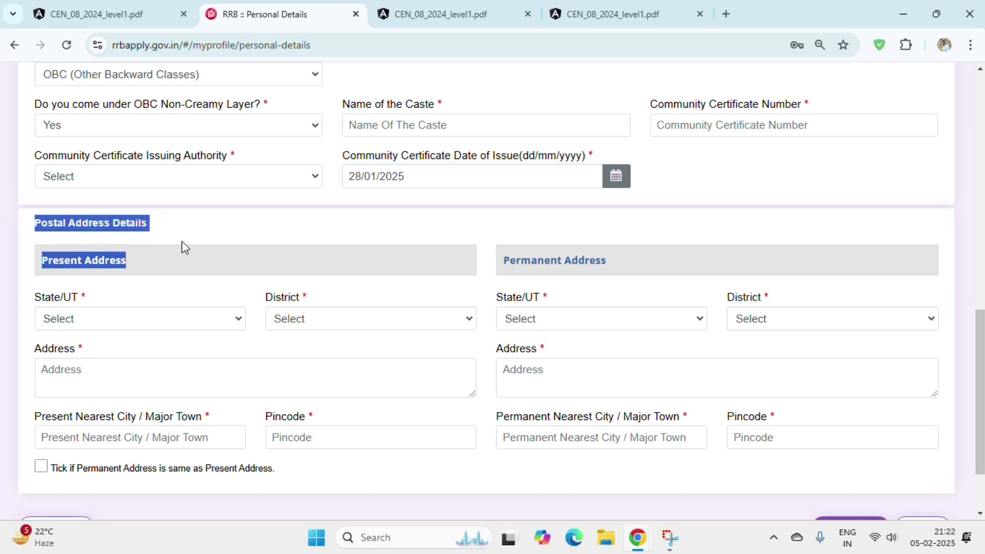
{"action": "left_click", "coordinate": [41, 261]}
{"action": "left_click_drag", "start_coordinate": [41, 261], "coordinate": [608, 267]}
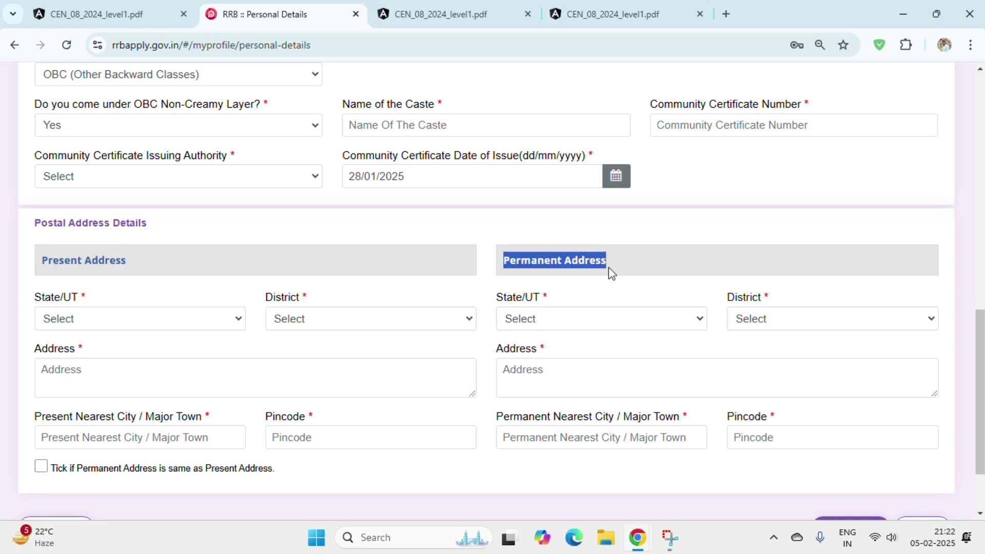
{"action": "left_click", "coordinate": [56, 303]}
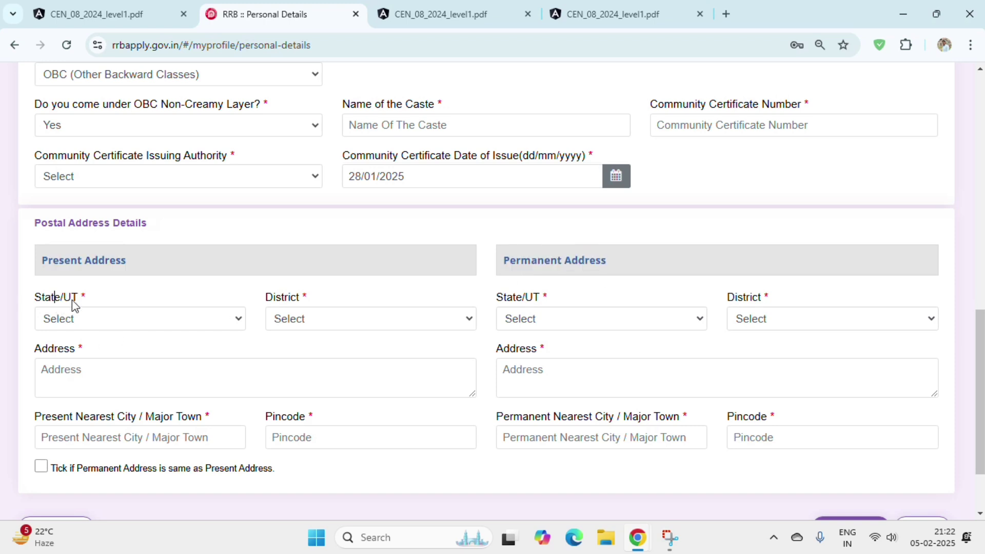
{"action": "double_click", "coordinate": [286, 297]}
{"action": "double_click", "coordinate": [66, 353]}
{"action": "left_click", "coordinate": [29, 421]}
{"action": "left_click_drag", "start_coordinate": [33, 420], "coordinate": [99, 424]}
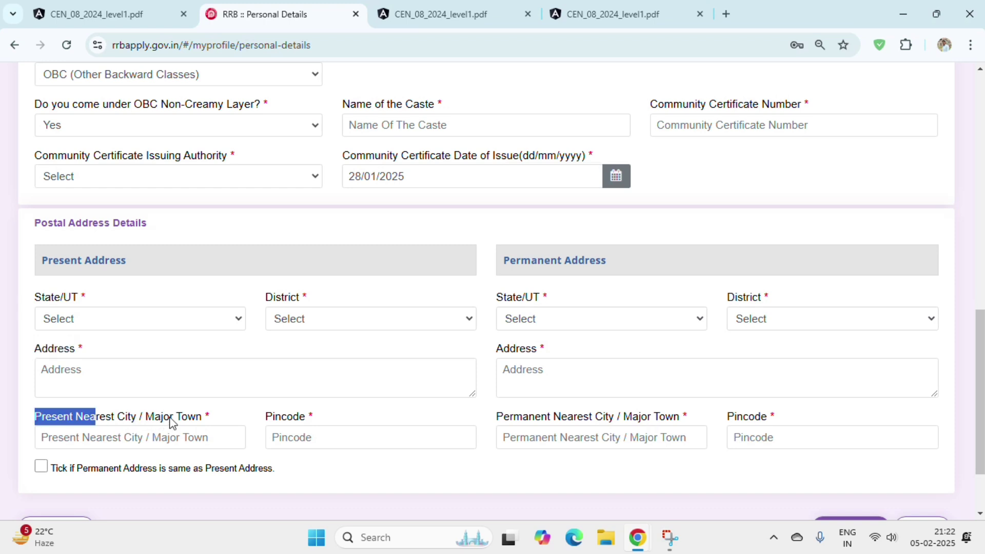
{"action": "left_click", "coordinate": [188, 438]}
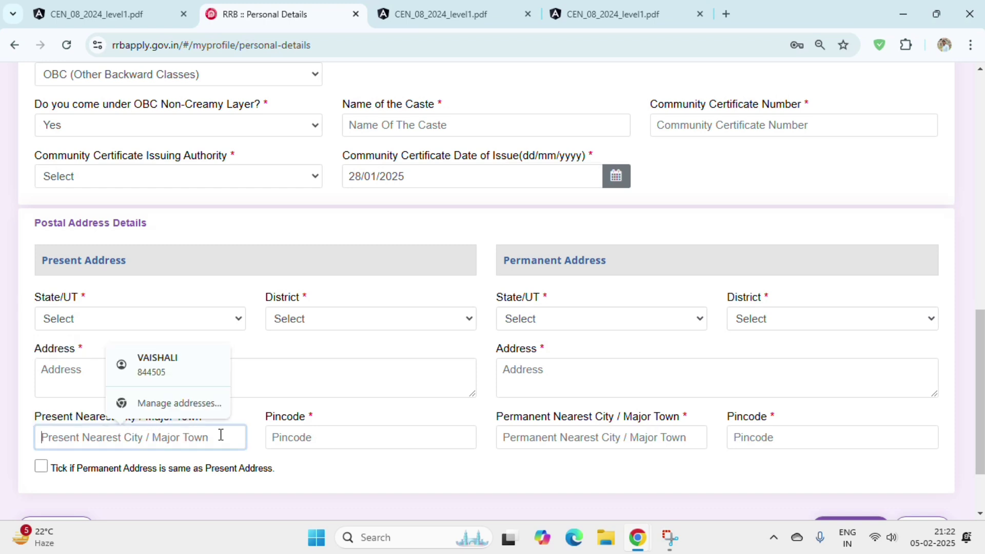
{"action": "left_click", "coordinate": [362, 412]}
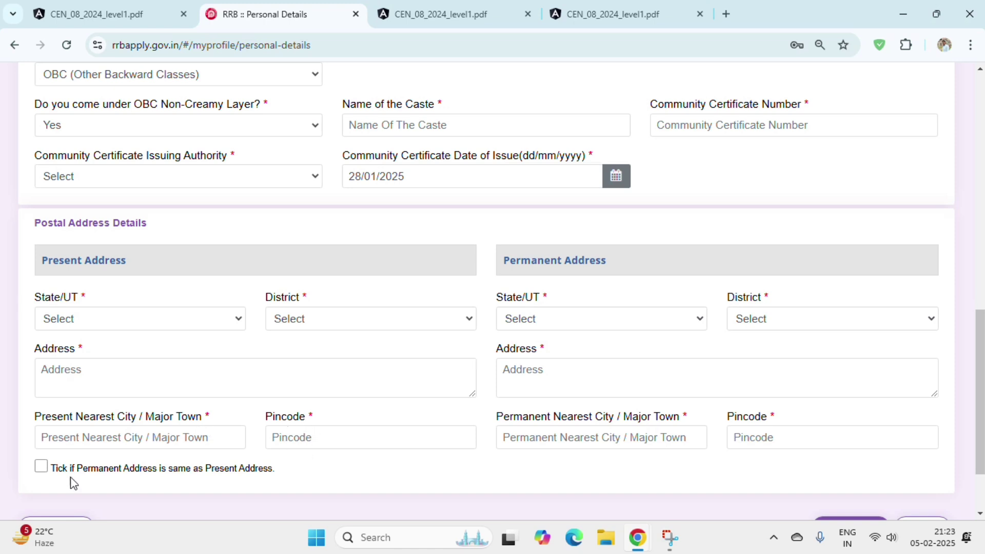
- Mark the permanent address as same as present and save the personal details
{"action": "left_click", "coordinate": [37, 469]}
{"action": "scroll", "coordinate": [744, 447], "scroll_direction": "down", "scroll_amount": 1}
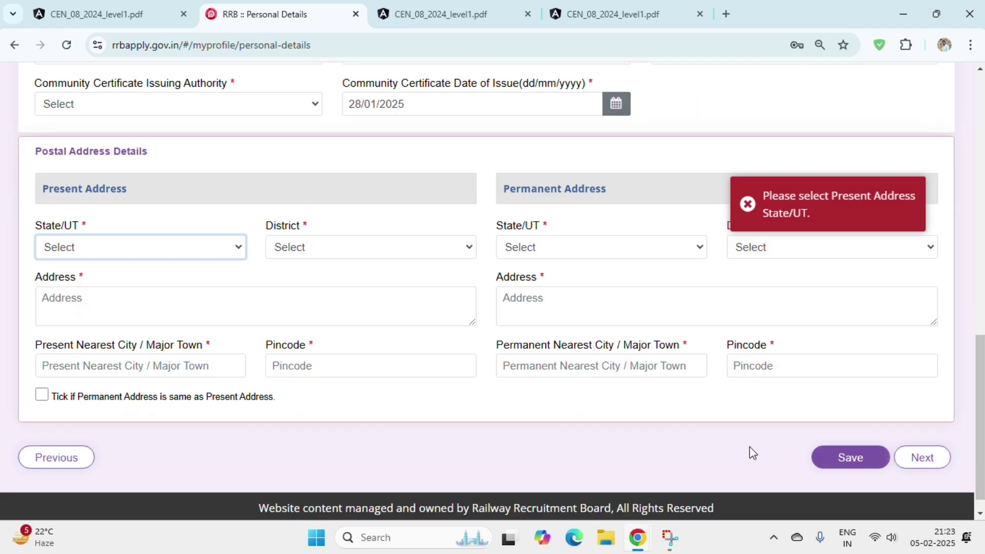
{"action": "left_click", "coordinate": [845, 467]}
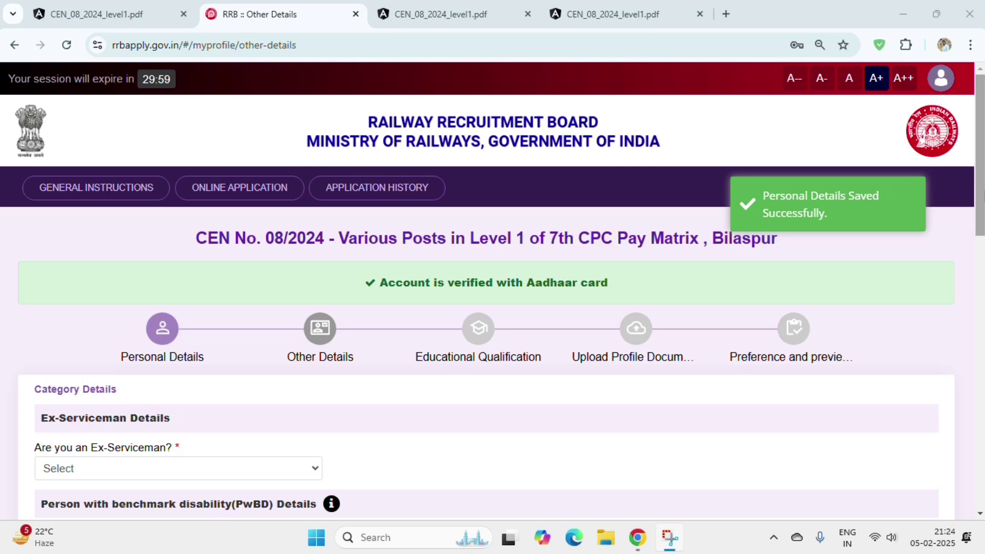
{"action": "scroll", "coordinate": [492, 291], "scroll_direction": "down", "scroll_amount": 1}
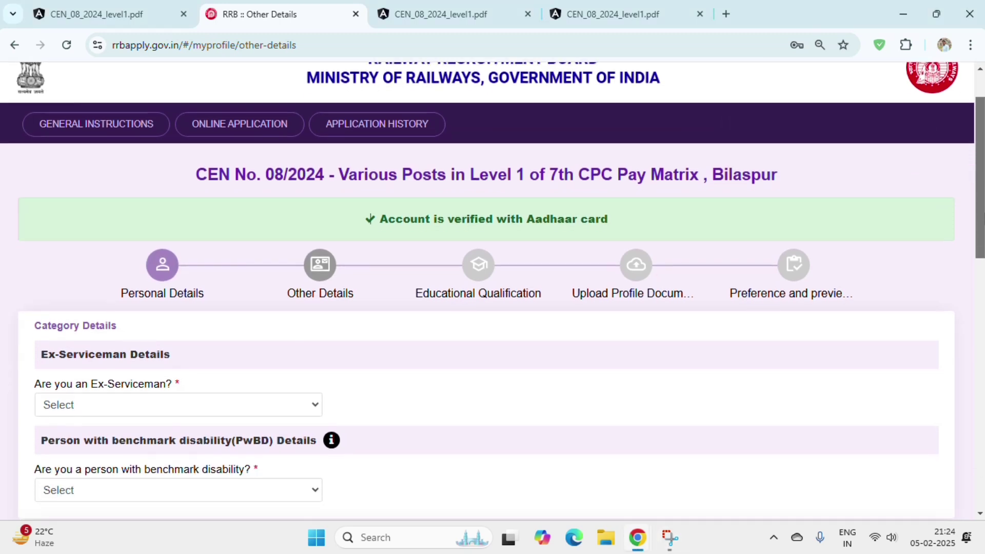
- Answer No to the Ex-Serviceman and PwBD benchmark disability questions
{"action": "scroll", "coordinate": [222, 132], "scroll_direction": "down", "scroll_amount": 3}
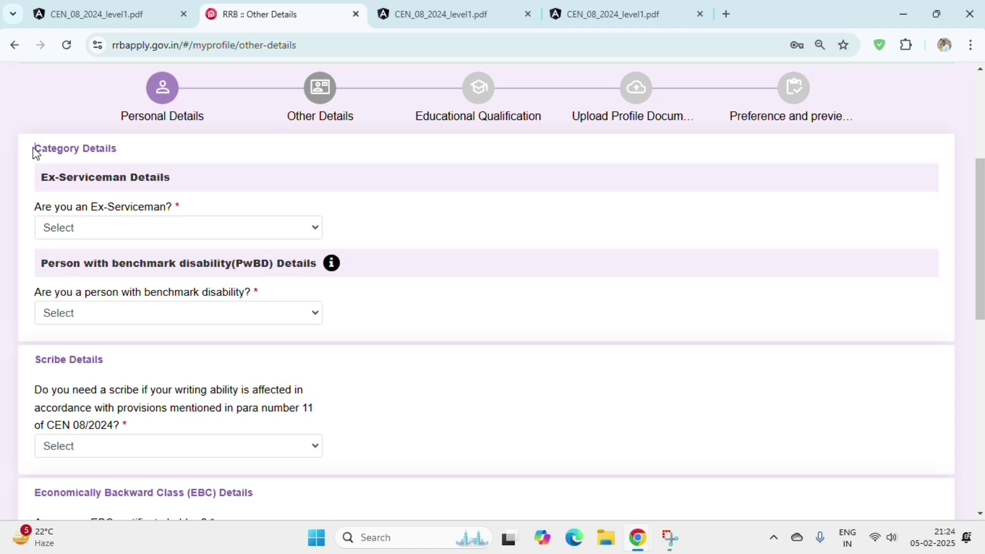
{"action": "left_click_drag", "start_coordinate": [35, 150], "coordinate": [175, 100]}
{"action": "left_click", "coordinate": [29, 149]}
{"action": "left_click_drag", "start_coordinate": [22, 152], "coordinate": [121, 159]}
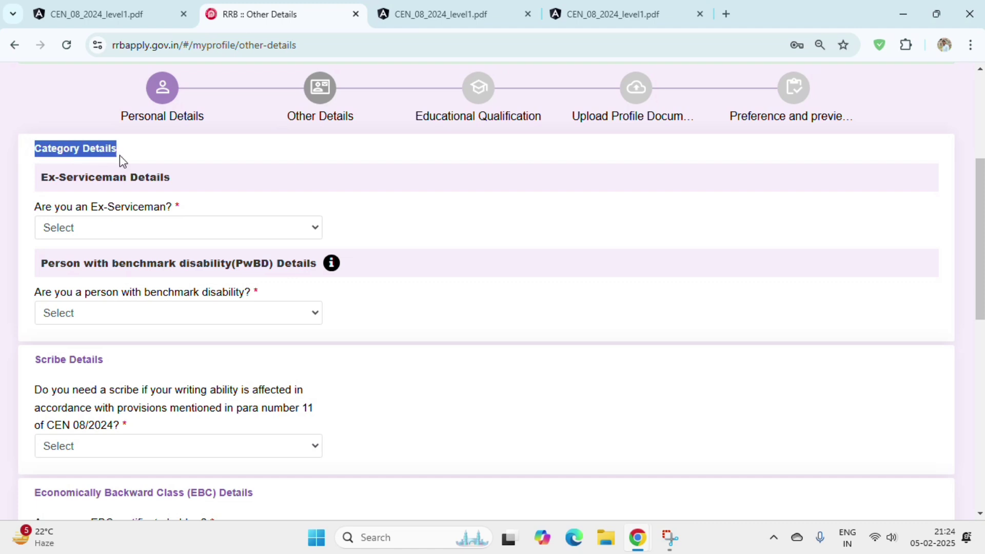
{"action": "left_click_drag", "start_coordinate": [39, 183], "coordinate": [146, 213]}
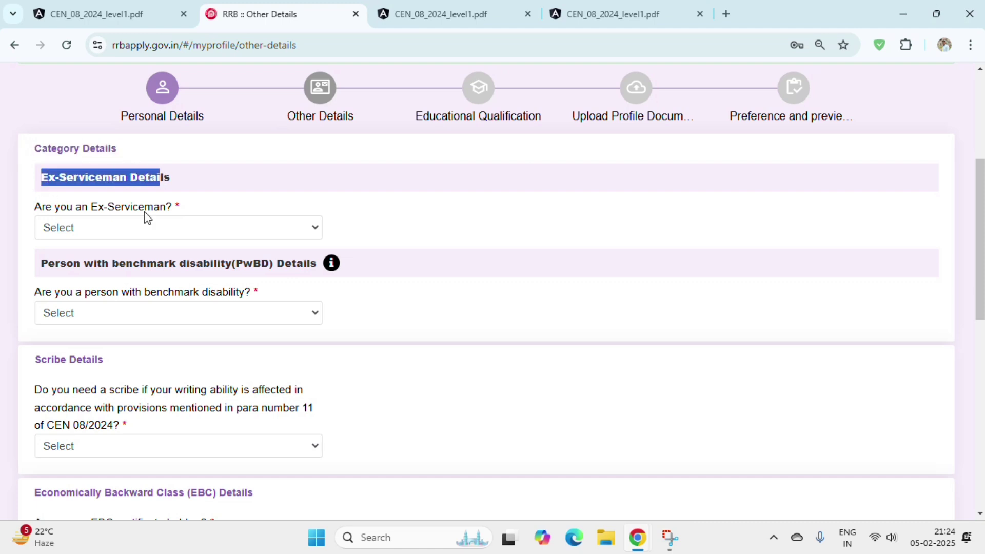
{"action": "left_click", "coordinate": [145, 213]}
{"action": "left_click", "coordinate": [157, 233]}
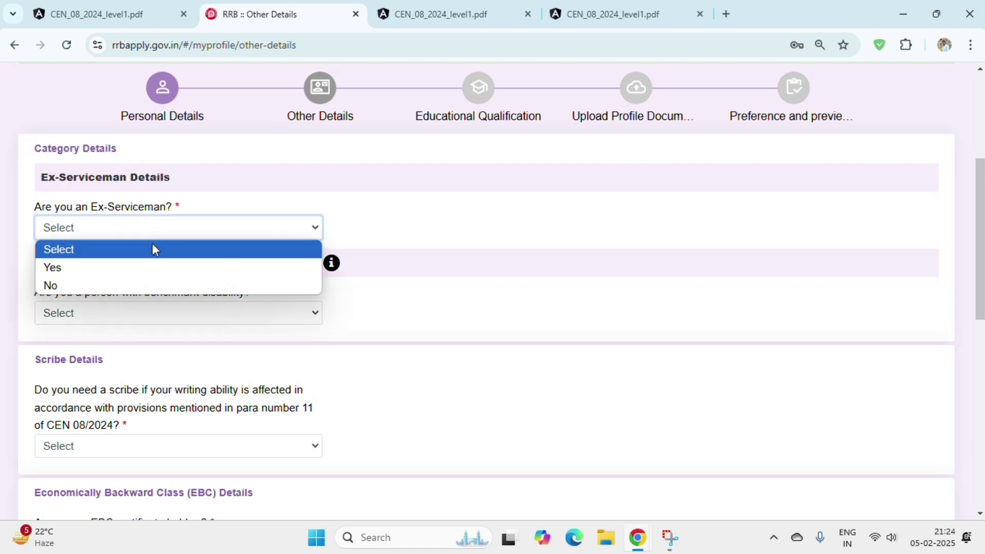
{"action": "left_click", "coordinate": [160, 283]}
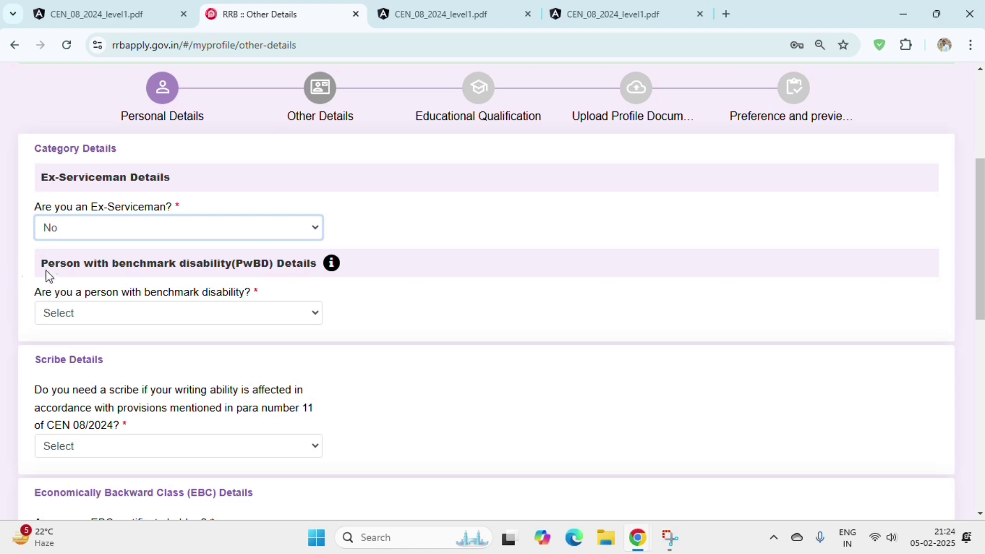
{"action": "left_click_drag", "start_coordinate": [41, 265], "coordinate": [194, 269]}
{"action": "left_click", "coordinate": [173, 308]}
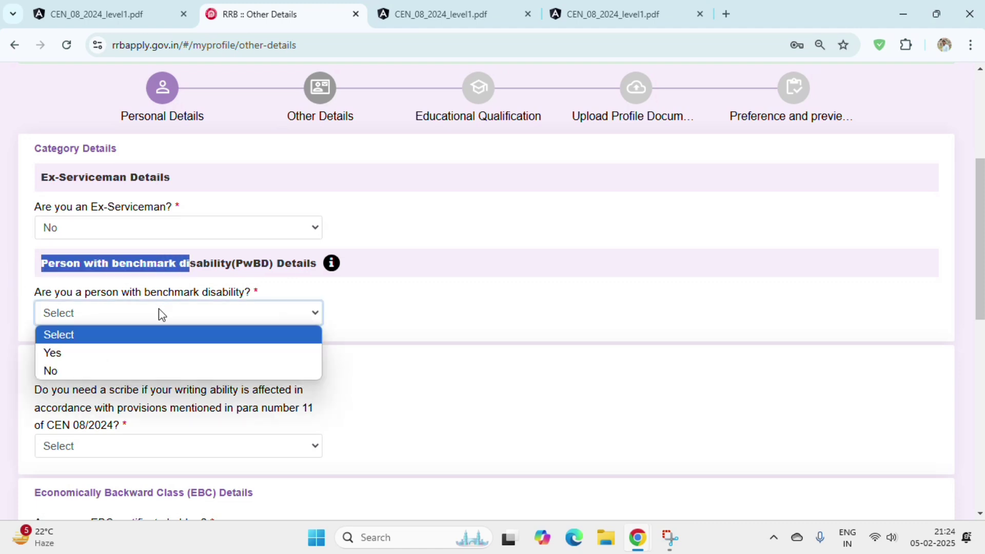
{"action": "left_click", "coordinate": [144, 370]}
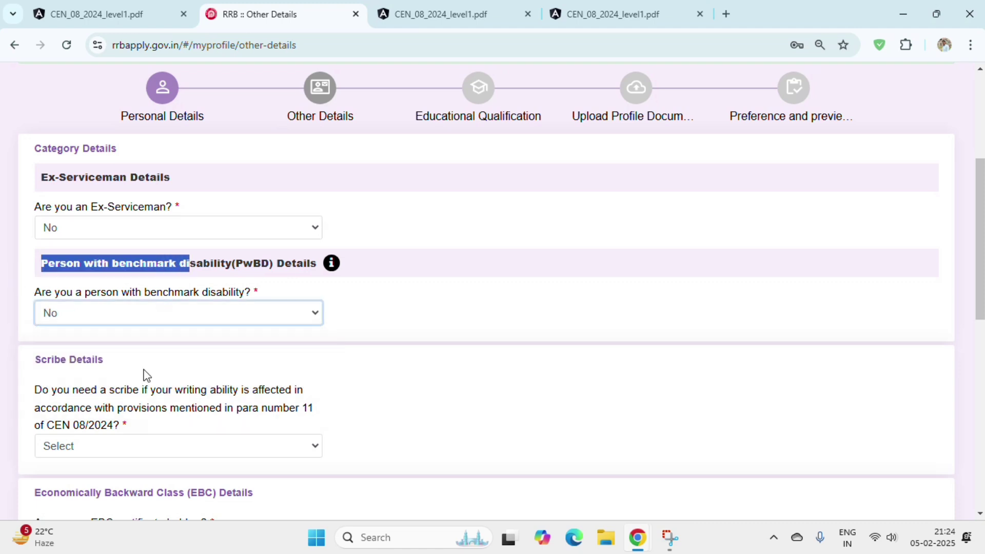
- Answer No to needing a scribe and bring up the EBC certificate holder choices
{"action": "scroll", "coordinate": [518, 294], "scroll_direction": "down", "scroll_amount": 3}
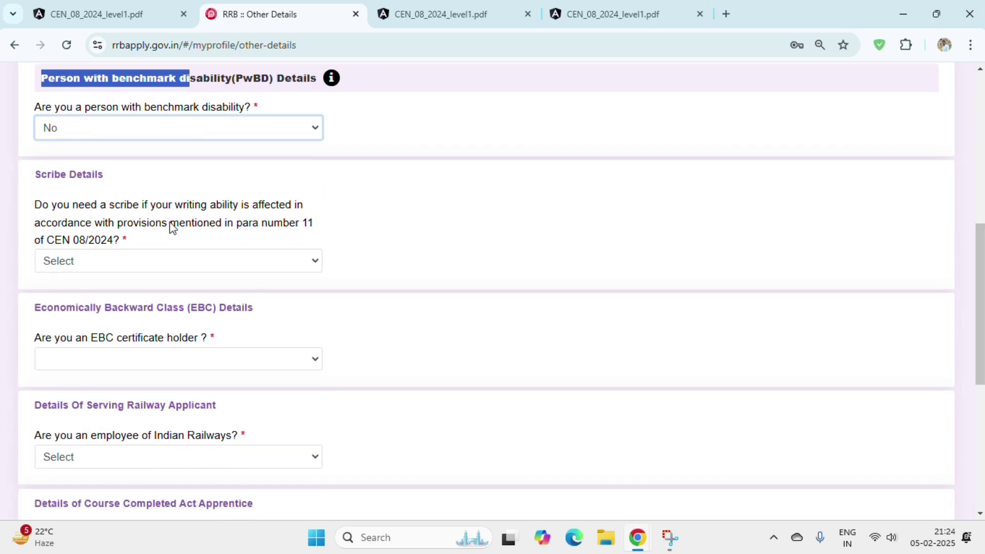
{"action": "left_click_drag", "start_coordinate": [40, 173], "coordinate": [136, 193]}
{"action": "left_click", "coordinate": [91, 262]}
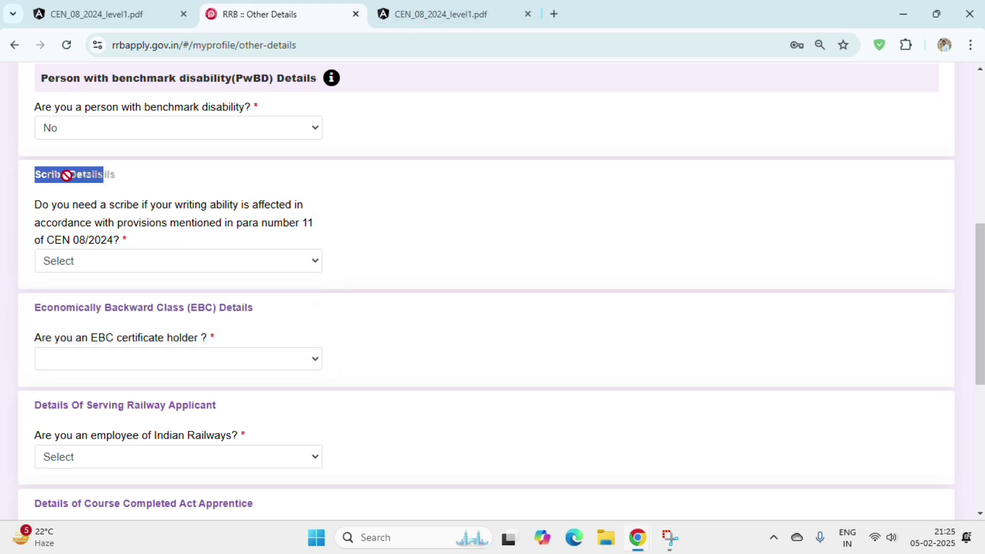
{"action": "left_click", "coordinate": [137, 262]}
{"action": "left_click", "coordinate": [130, 315]}
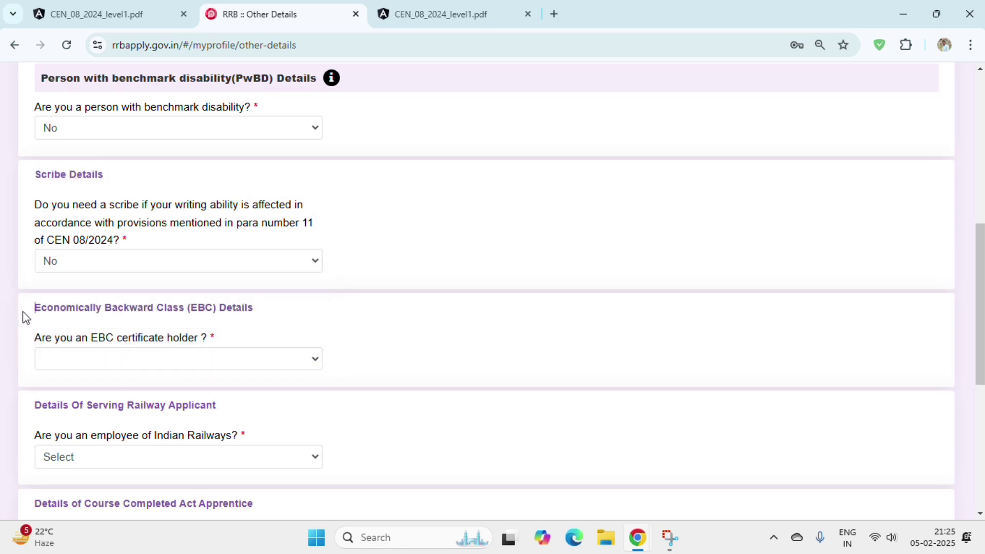
{"action": "left_click_drag", "start_coordinate": [22, 317], "coordinate": [249, 341]}
{"action": "left_click", "coordinate": [252, 337]}
{"action": "left_click", "coordinate": [193, 366]}
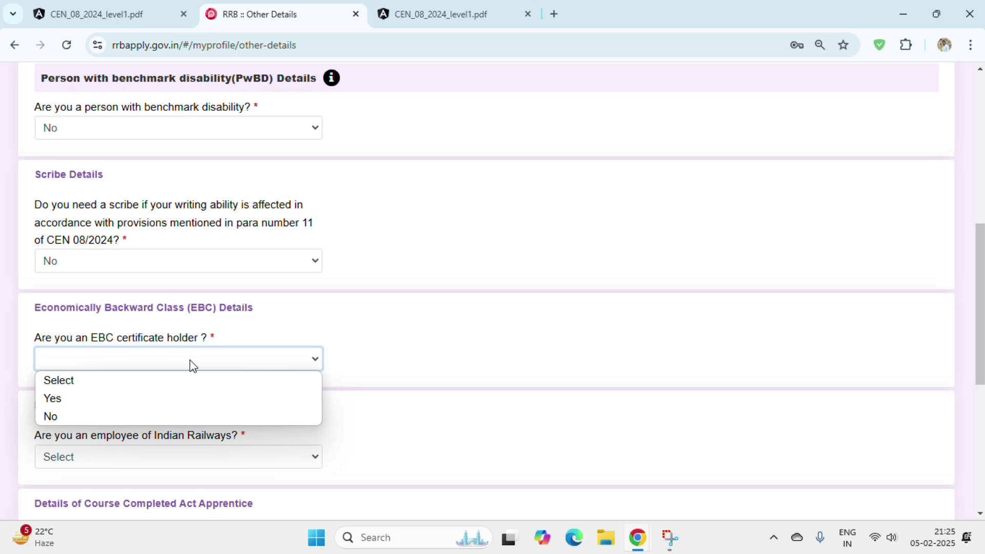
{"action": "left_click", "coordinate": [178, 399]}
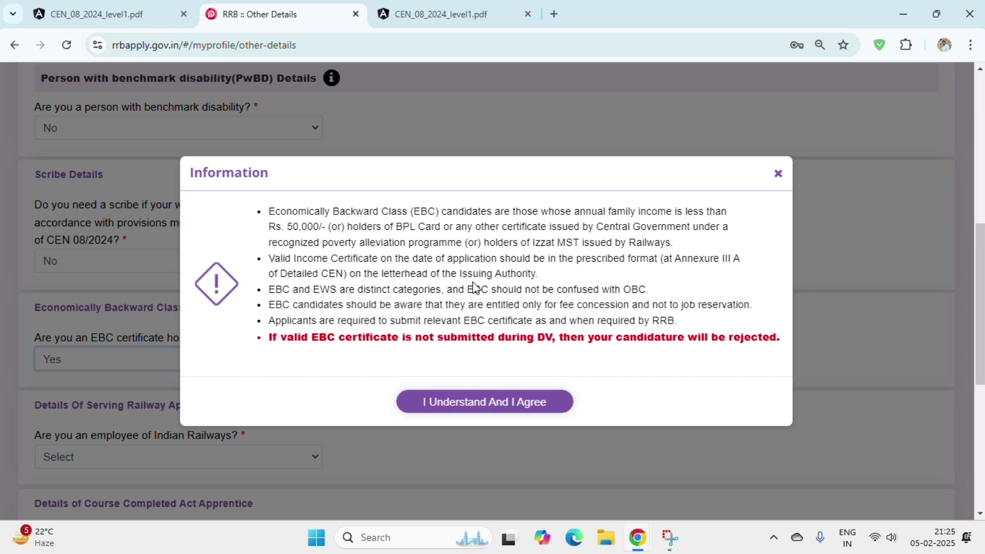
{"action": "left_click_drag", "start_coordinate": [268, 290], "coordinate": [278, 293]}
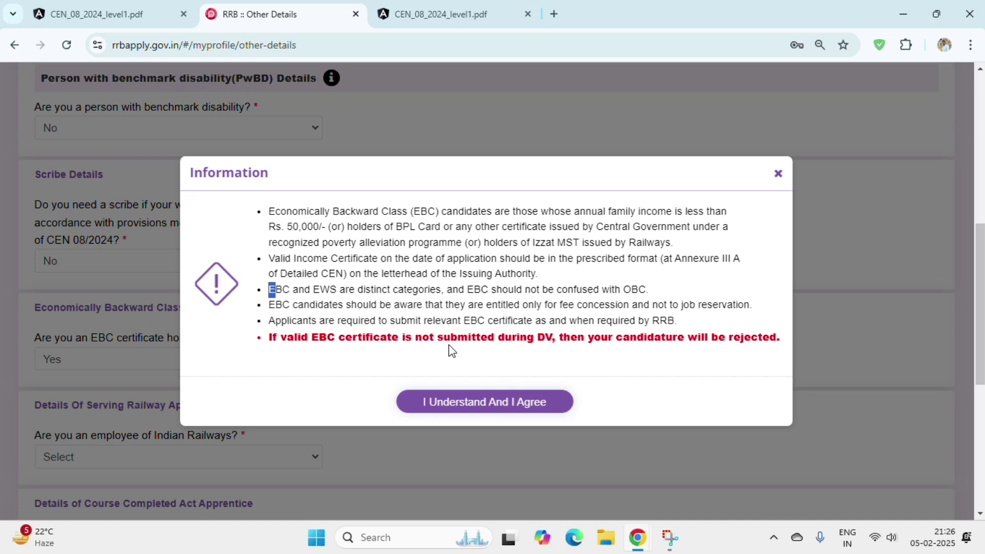
{"action": "left_click_drag", "start_coordinate": [272, 340], "coordinate": [289, 342]}
{"action": "left_click", "coordinate": [778, 177]}
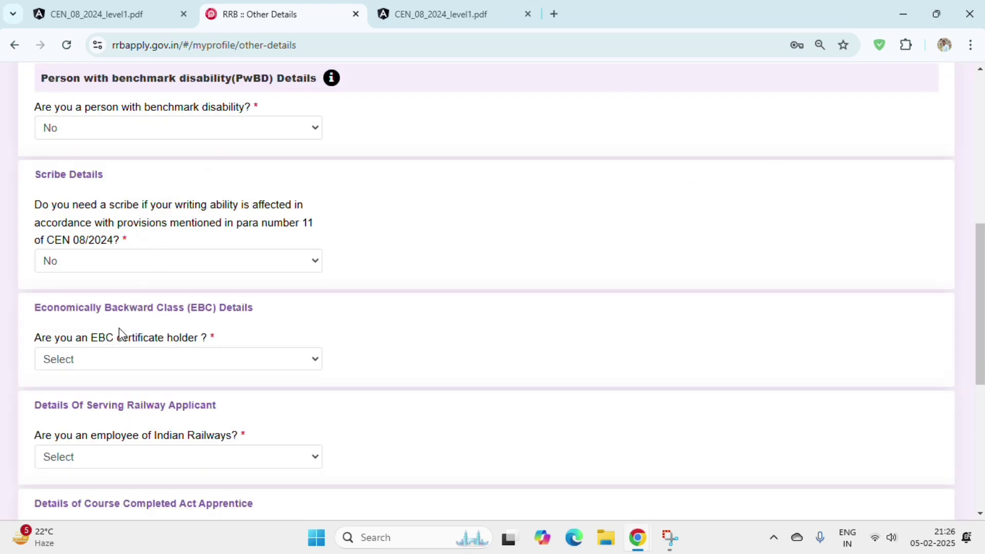
- Answer No to holding an EBC certificate
{"action": "left_click", "coordinate": [124, 360]}
{"action": "left_click", "coordinate": [123, 416]}
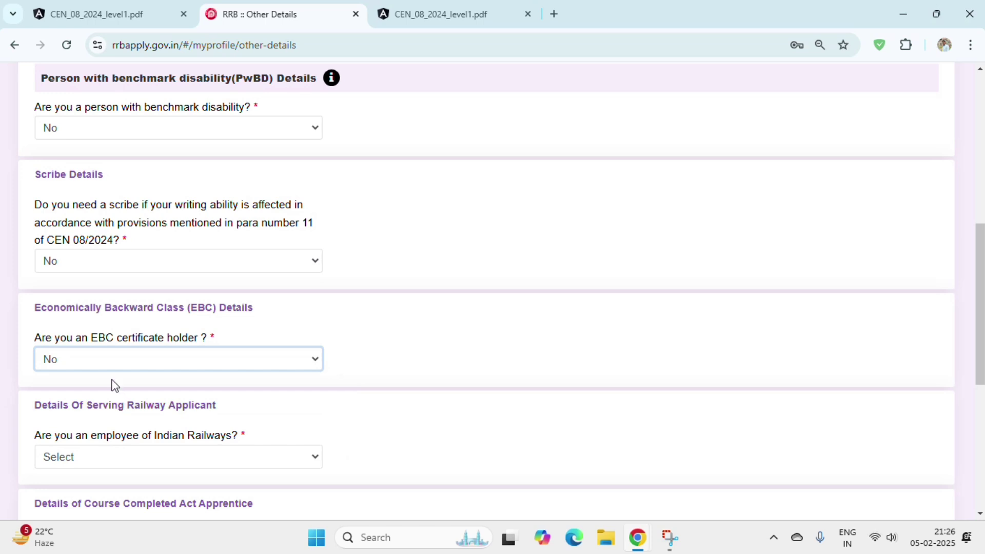
{"action": "scroll", "coordinate": [159, 357], "scroll_direction": "down", "scroll_amount": 1}
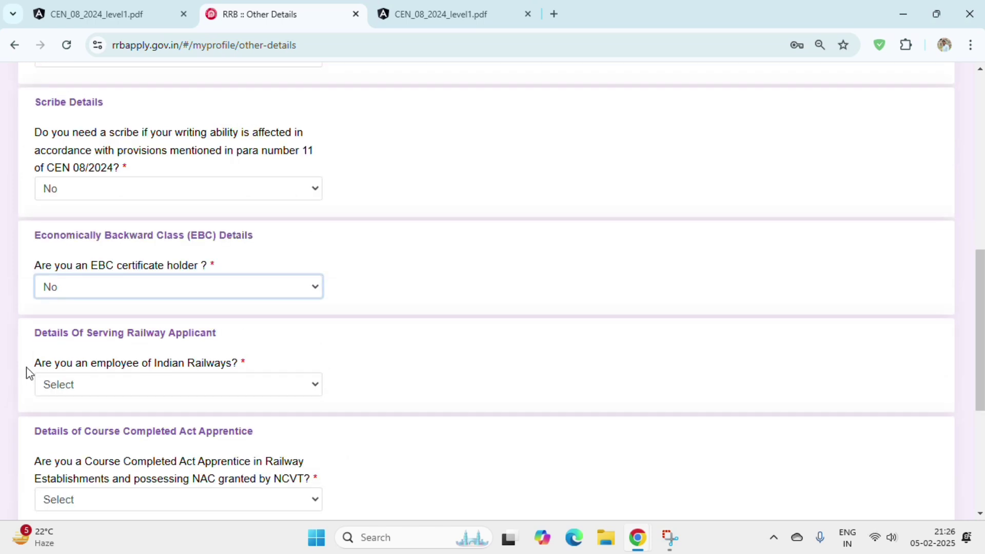
- Answer No to being an Indian Railways employee, leaving the NOC question unanswered
{"action": "left_click_drag", "start_coordinate": [35, 363], "coordinate": [134, 364]}
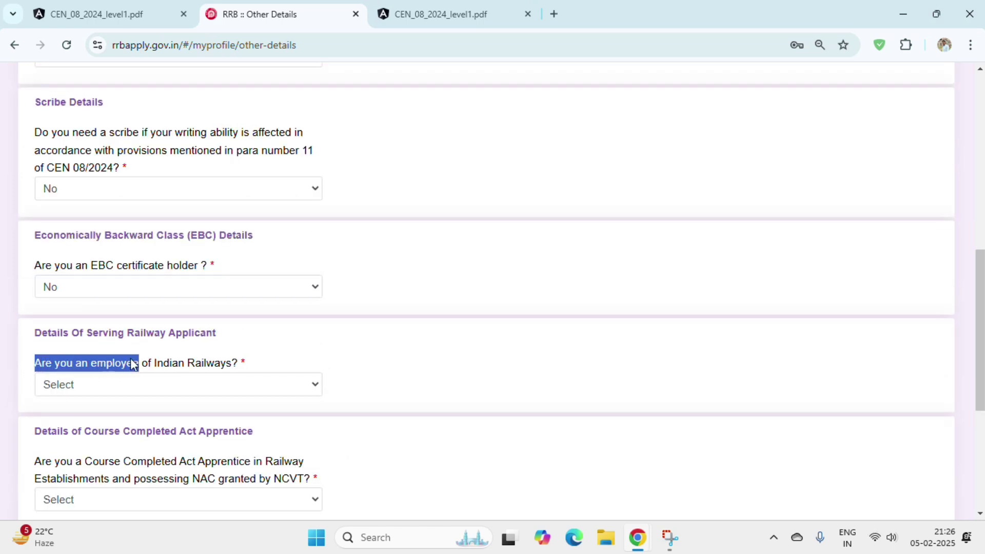
{"action": "left_click", "coordinate": [139, 390]}
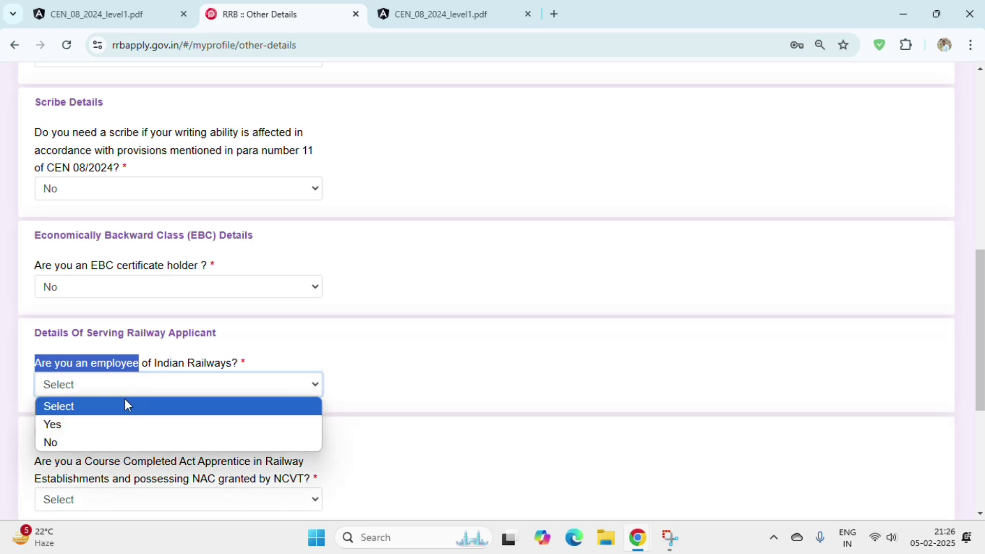
{"action": "left_click", "coordinate": [130, 430]}
{"action": "left_click", "coordinate": [97, 396]}
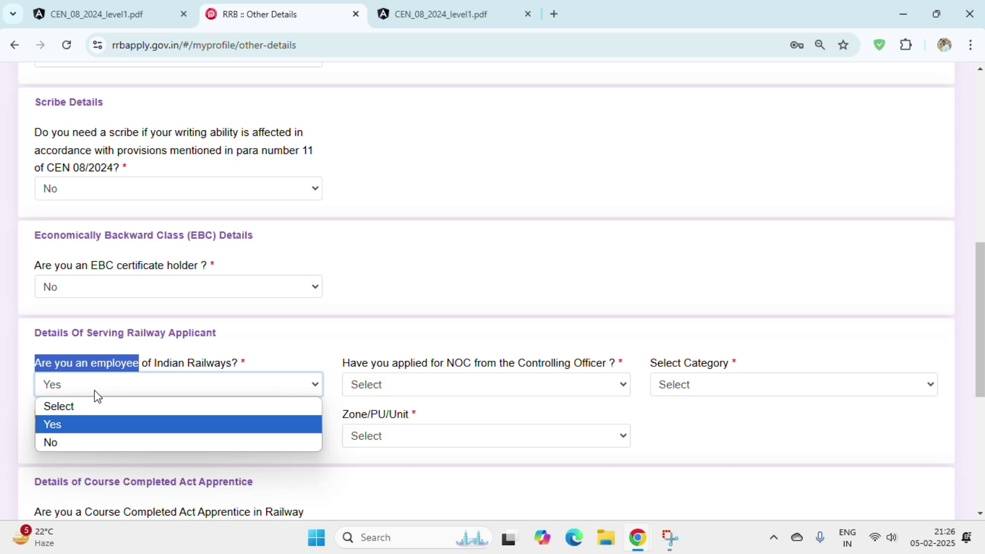
{"action": "left_click", "coordinate": [96, 391]}
{"action": "left_click_drag", "start_coordinate": [329, 362], "coordinate": [609, 374]}
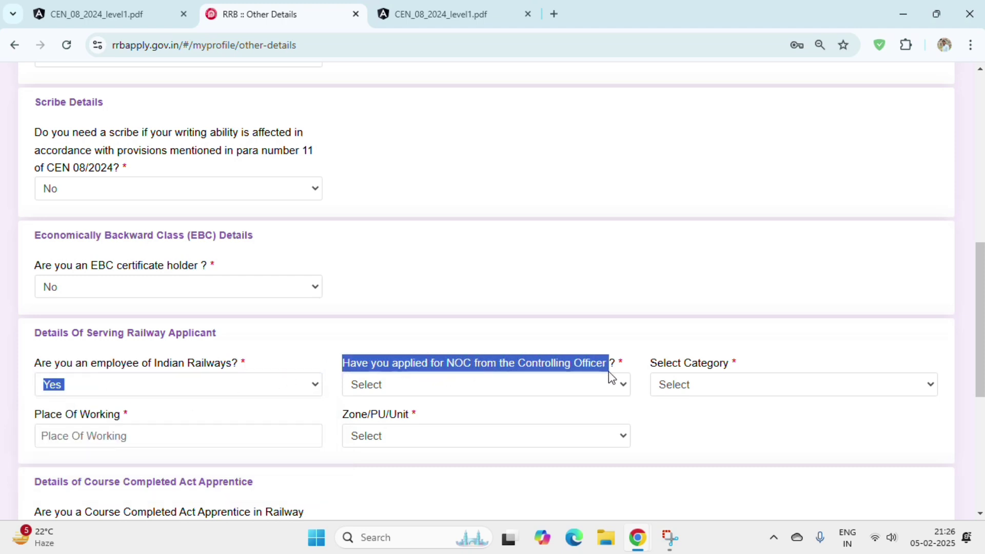
{"action": "left_click", "coordinate": [557, 390]}
{"action": "left_click", "coordinate": [557, 396]}
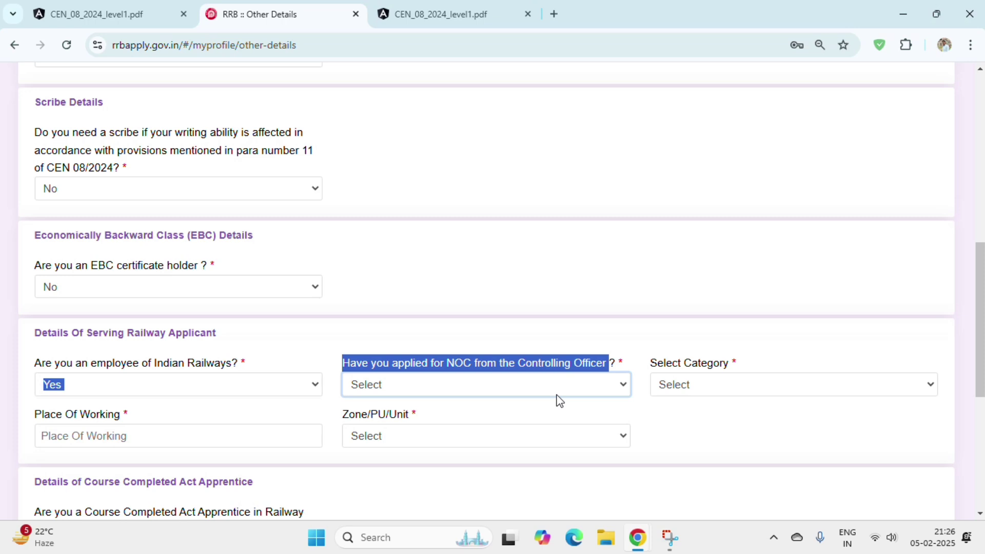
{"action": "left_click", "coordinate": [119, 386]}
{"action": "left_click", "coordinate": [117, 442]}
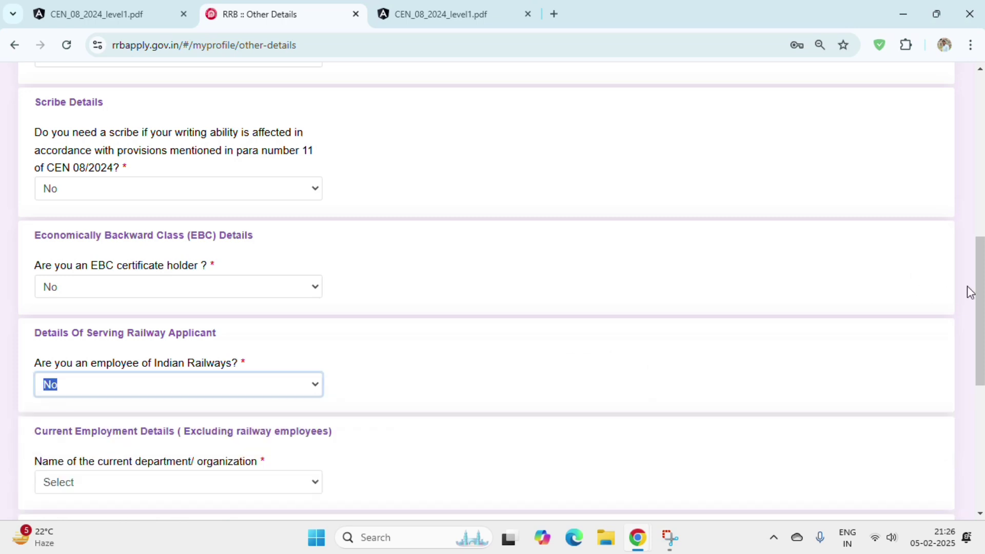
{"action": "scroll", "coordinate": [968, 286], "scroll_direction": "down", "scroll_amount": 4}
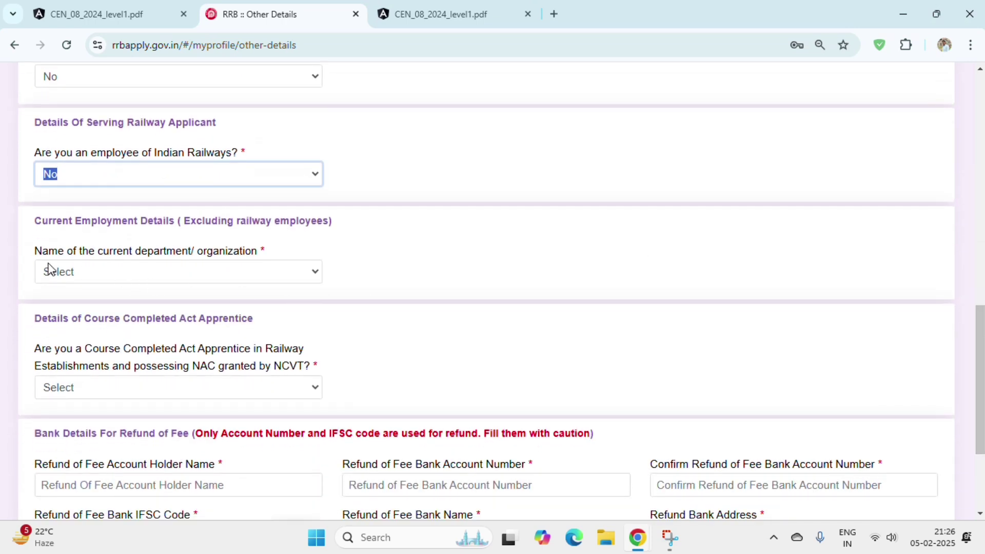
- Set the current department/organization to Not Applicable
{"action": "left_click_drag", "start_coordinate": [20, 251], "coordinate": [286, 258]}
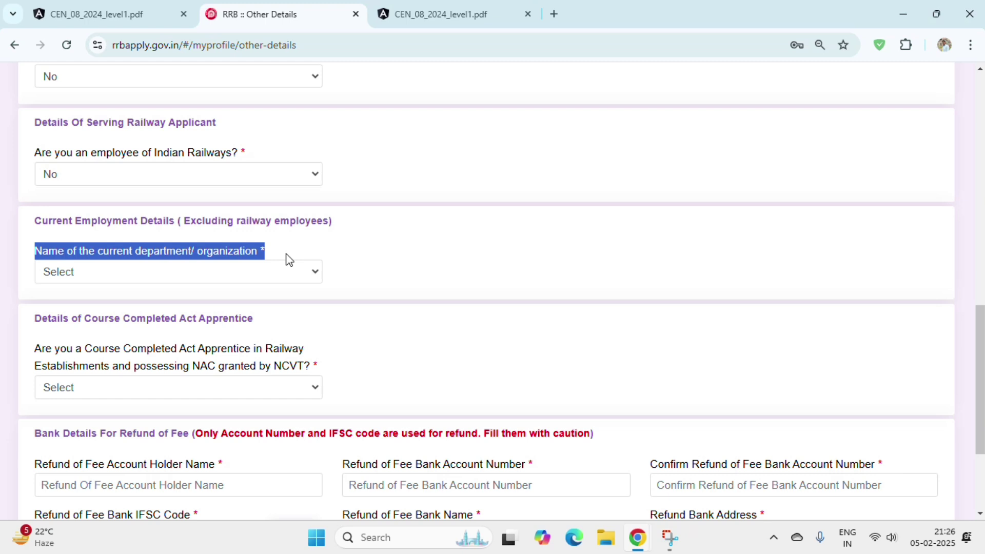
{"action": "left_click", "coordinate": [195, 274]}
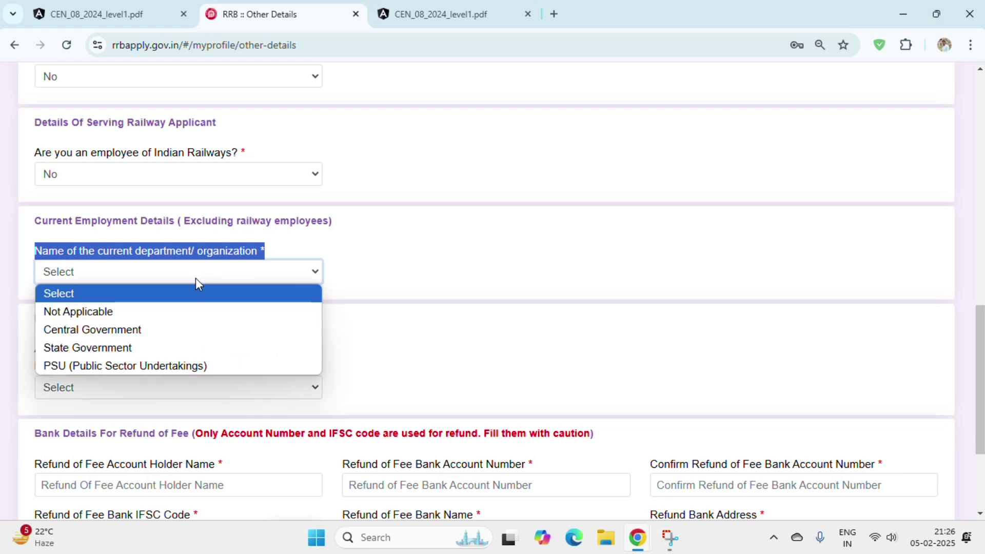
{"action": "left_click", "coordinate": [199, 311]}
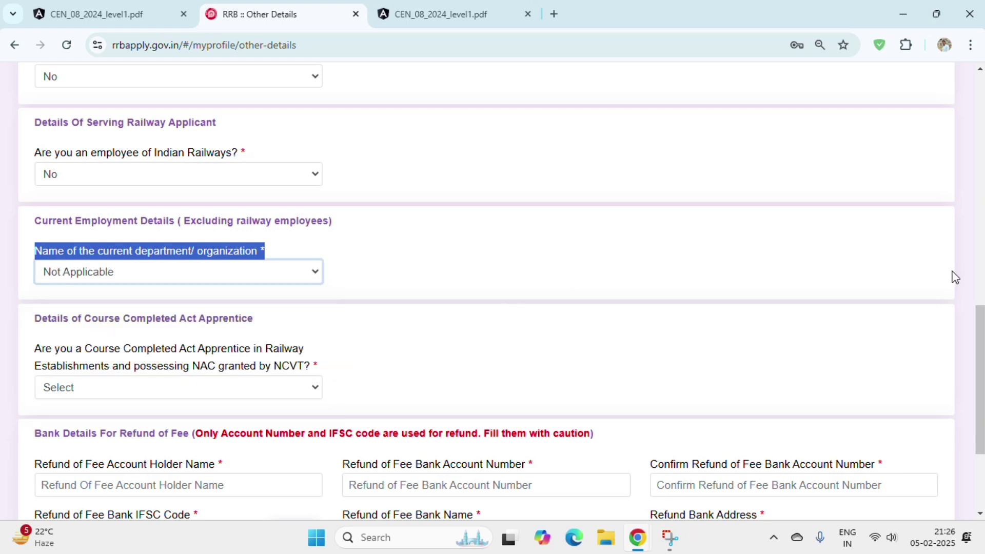
{"action": "scroll", "coordinate": [956, 277], "scroll_direction": "down", "scroll_amount": 3}
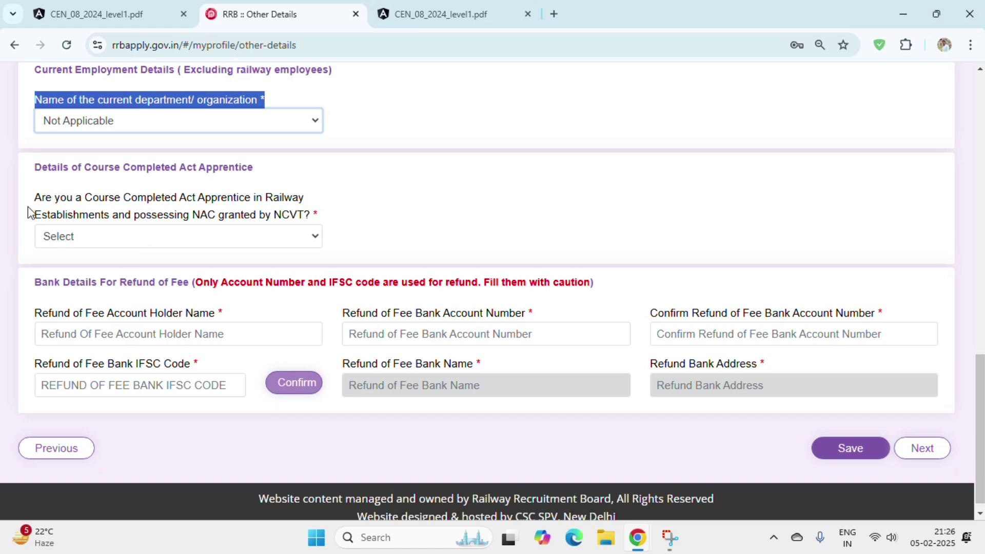
- Answer Yes to the Act Apprentice question and pick Any Discipline as the trade
{"action": "left_click_drag", "start_coordinate": [51, 199], "coordinate": [139, 205]}
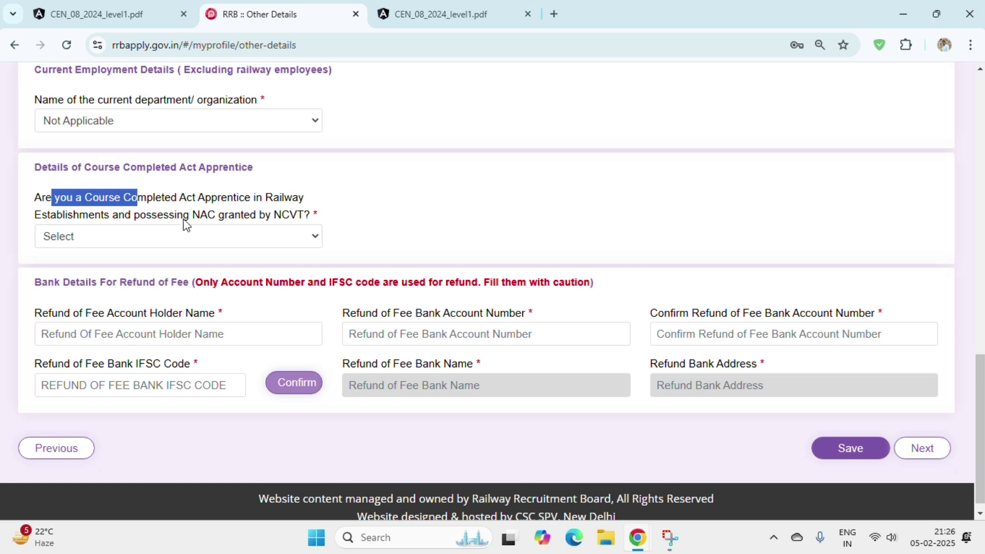
{"action": "left_click", "coordinate": [212, 241]}
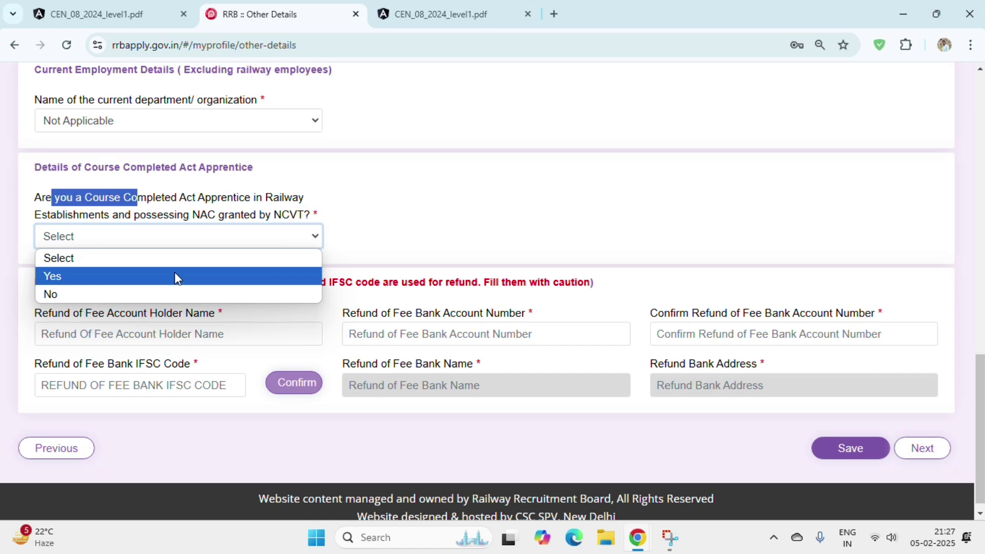
{"action": "left_click", "coordinate": [174, 277]}
{"action": "left_click_drag", "start_coordinate": [341, 198], "coordinate": [430, 206]}
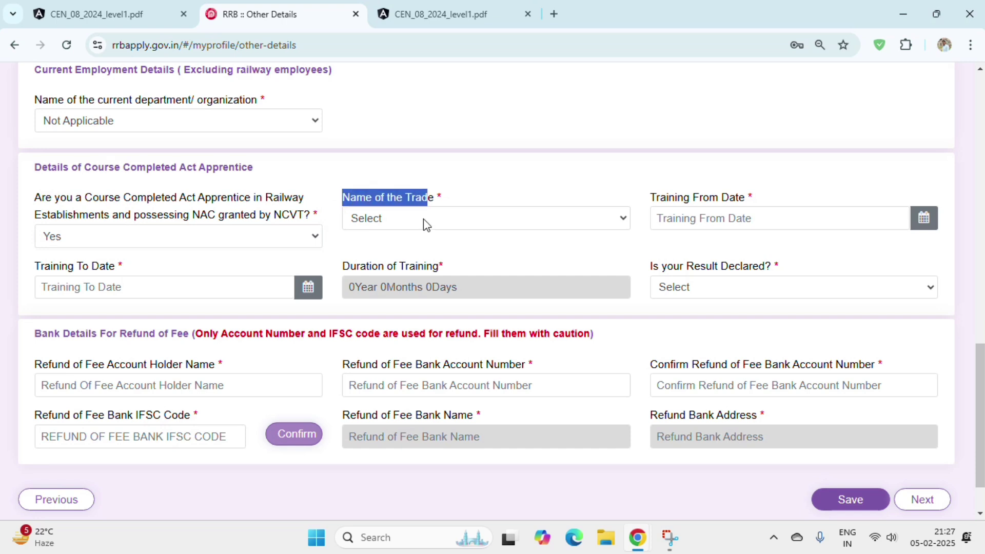
{"action": "left_click", "coordinate": [424, 225]}
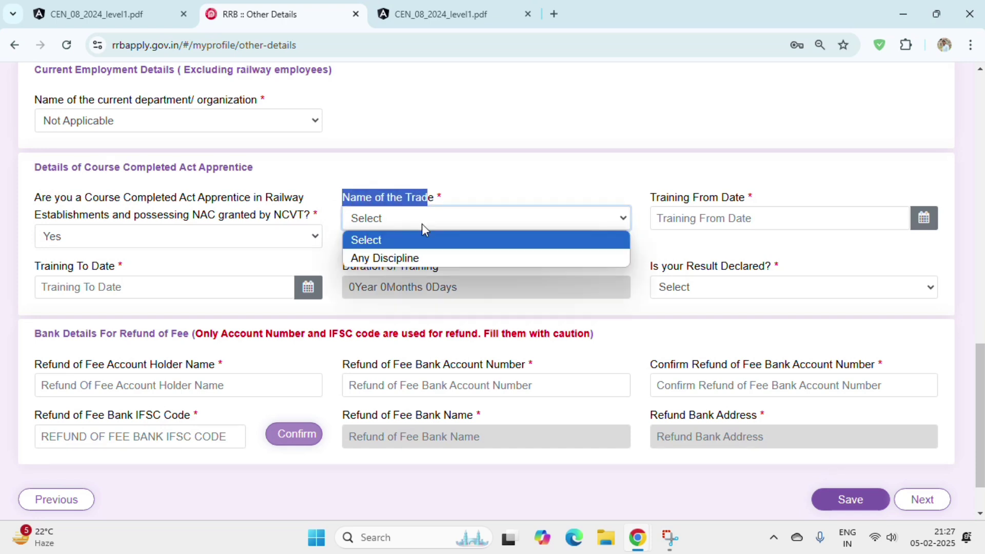
{"action": "left_click", "coordinate": [413, 258]}
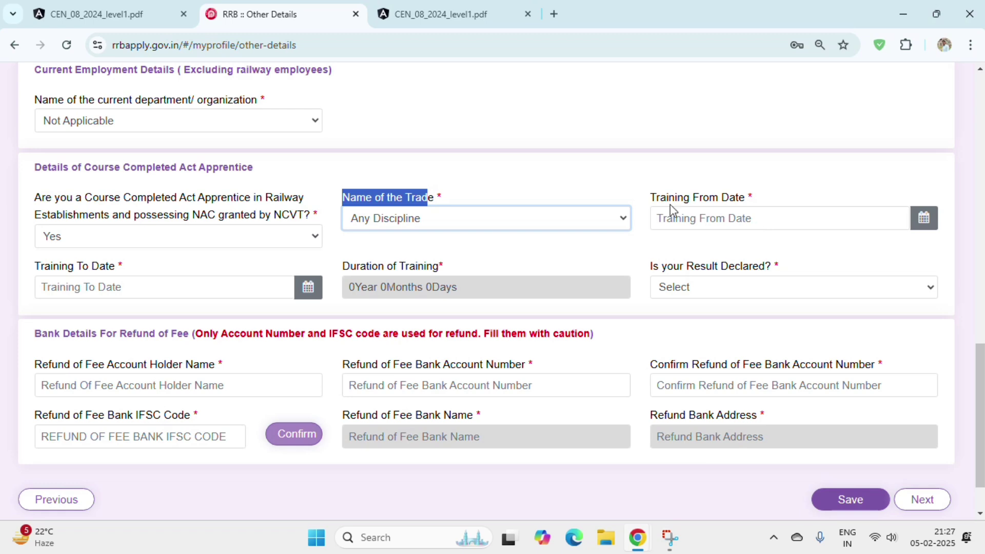
{"action": "left_click_drag", "start_coordinate": [671, 204], "coordinate": [728, 205]}
{"action": "left_click", "coordinate": [755, 228]}
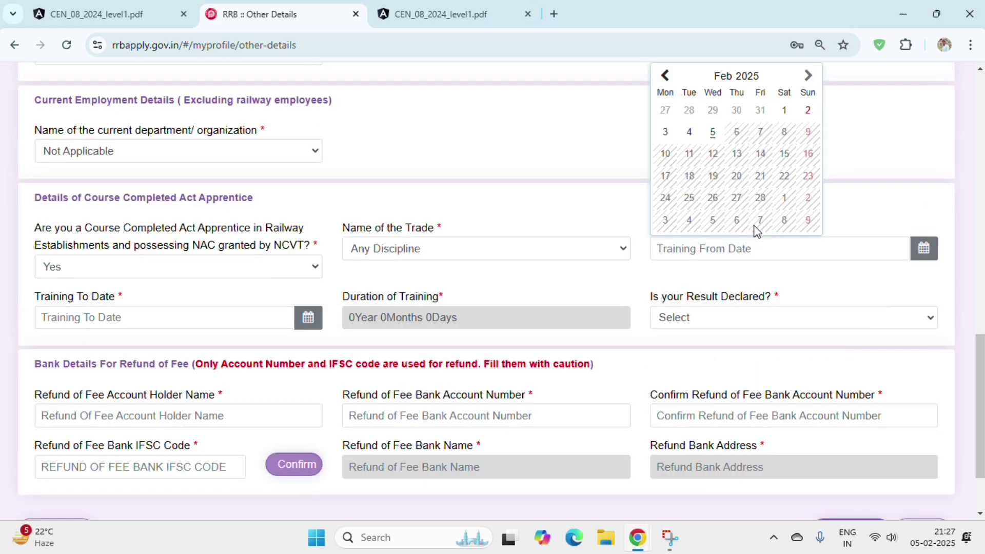
{"action": "left_click", "coordinate": [562, 252]}
{"action": "left_click", "coordinate": [563, 252]}
- Leave the training dates blank, set result declared to No, then switch the apprentice answer to No
{"action": "left_click", "coordinate": [781, 255]}
{"action": "left_click_drag", "start_coordinate": [35, 316], "coordinate": [113, 307]}
{"action": "left_click", "coordinate": [132, 321]}
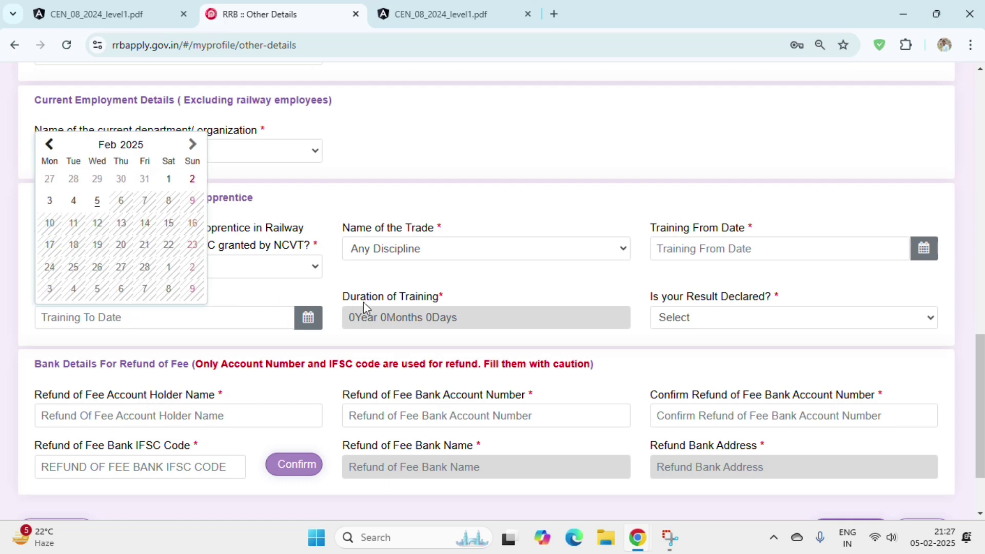
{"action": "left_click_drag", "start_coordinate": [343, 300], "coordinate": [260, 330]}
{"action": "left_click", "coordinate": [253, 325]}
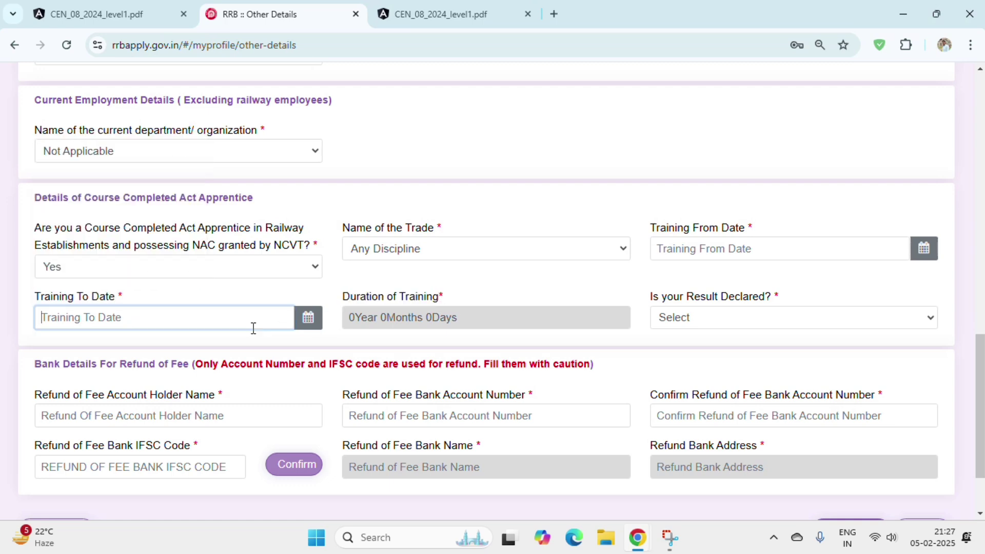
{"action": "left_click", "coordinate": [655, 307]}
{"action": "left_click", "coordinate": [763, 318]}
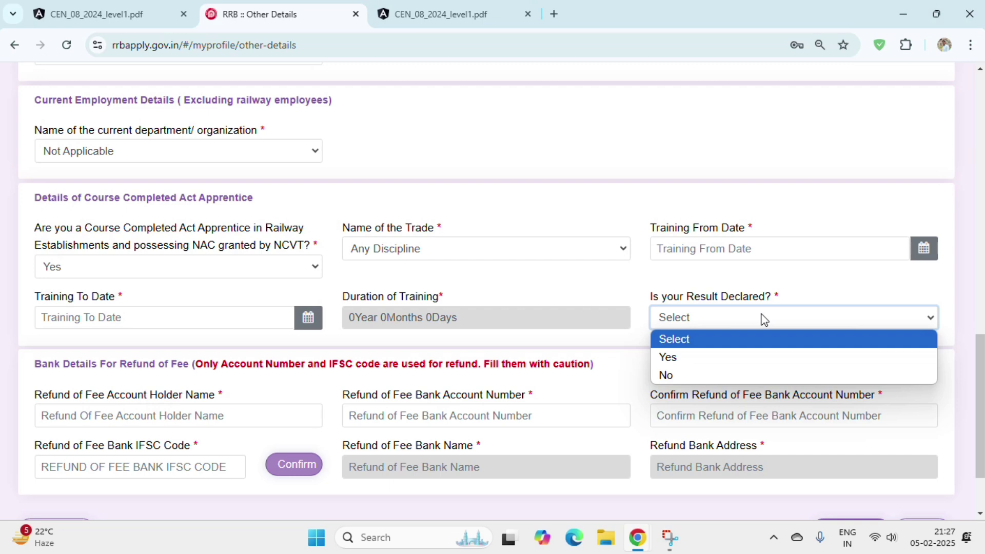
{"action": "left_click", "coordinate": [738, 374]}
{"action": "left_click", "coordinate": [154, 269]}
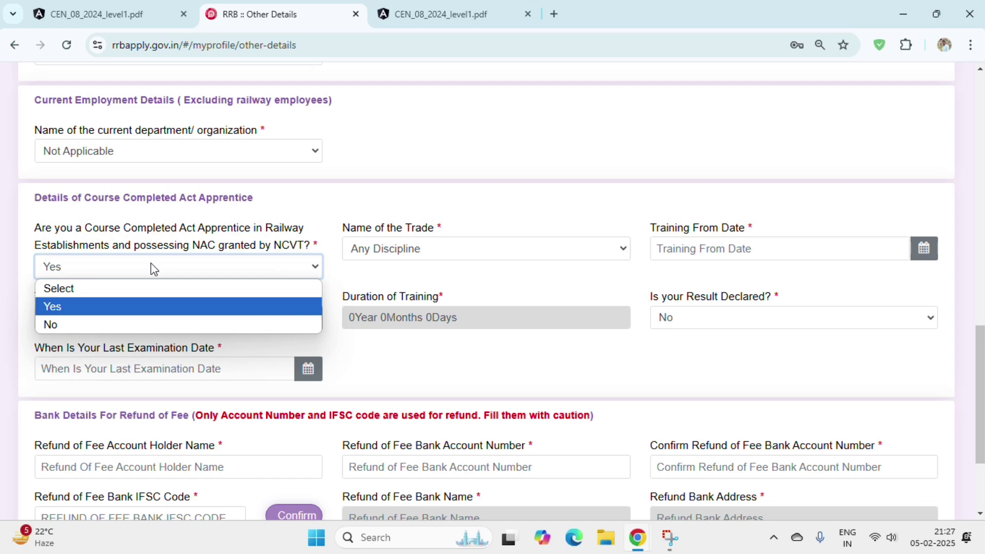
{"action": "left_click", "coordinate": [137, 325]}
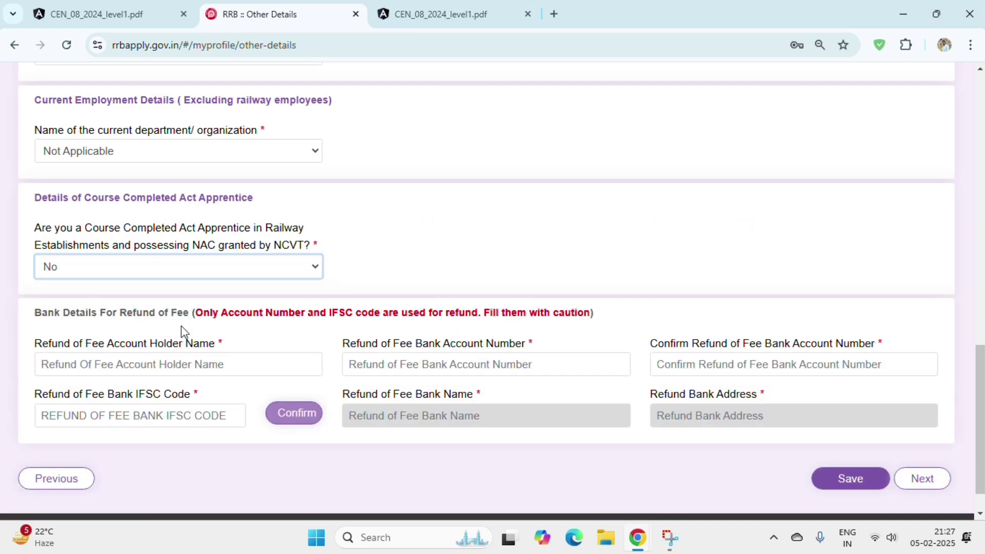
- Review the refund bank detail fields, save the other details and attempt to proceed
{"action": "scroll", "coordinate": [180, 326], "scroll_direction": "down", "scroll_amount": 1}
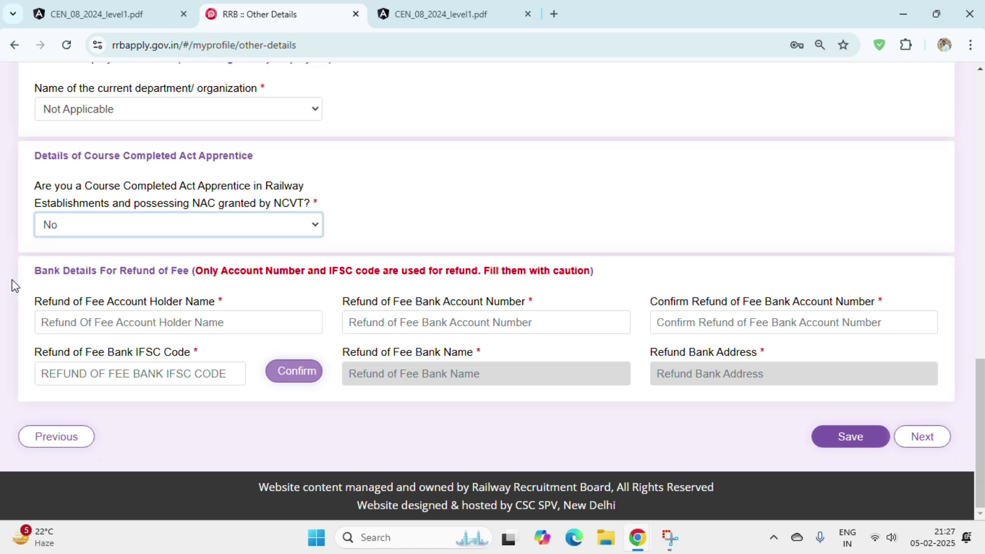
{"action": "left_click_drag", "start_coordinate": [35, 271], "coordinate": [210, 278]}
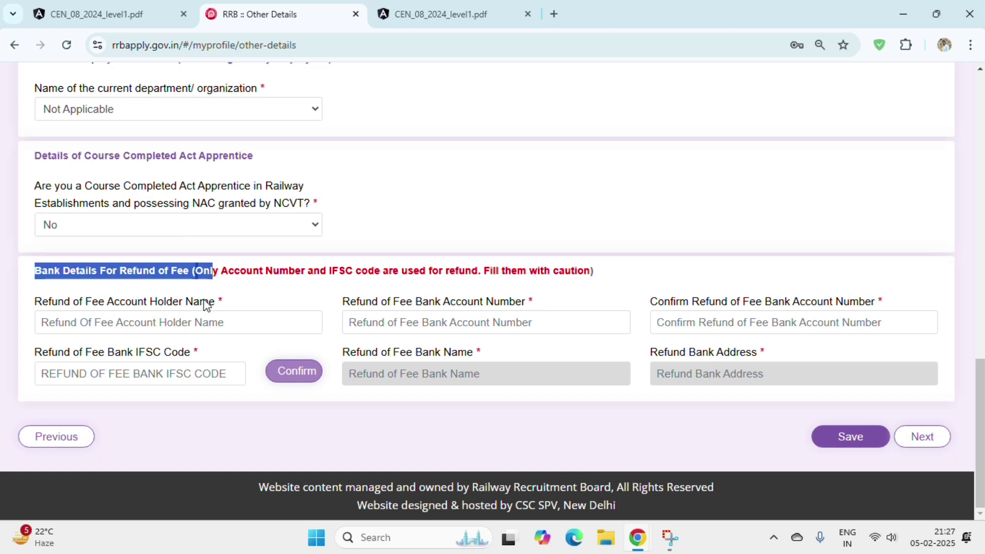
{"action": "left_click", "coordinate": [216, 323]}
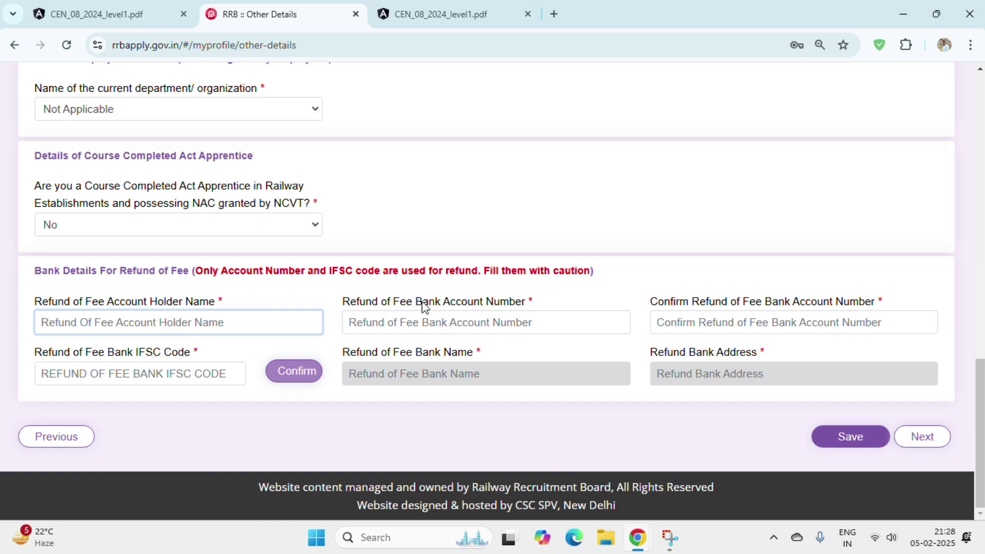
{"action": "left_click", "coordinate": [474, 322]}
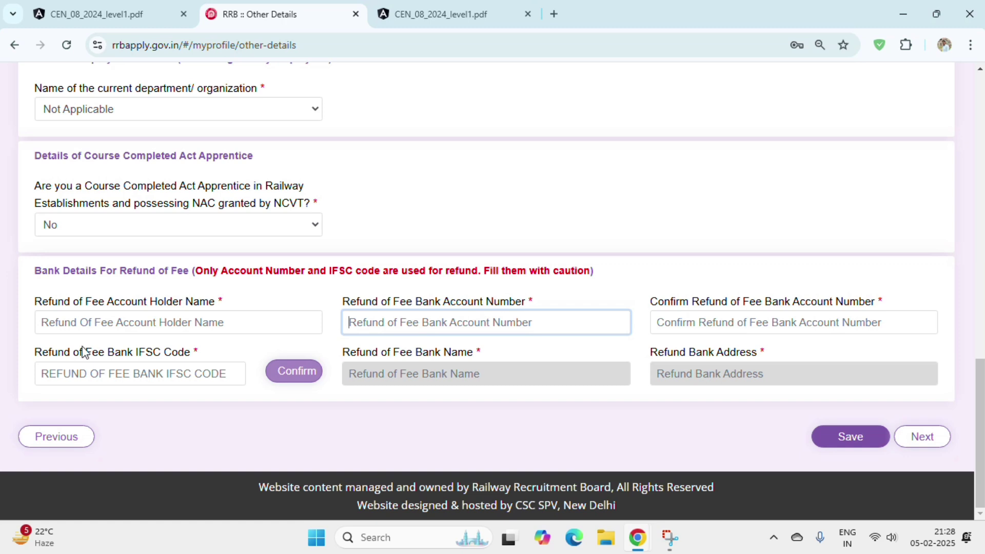
{"action": "left_click", "coordinate": [75, 376]}
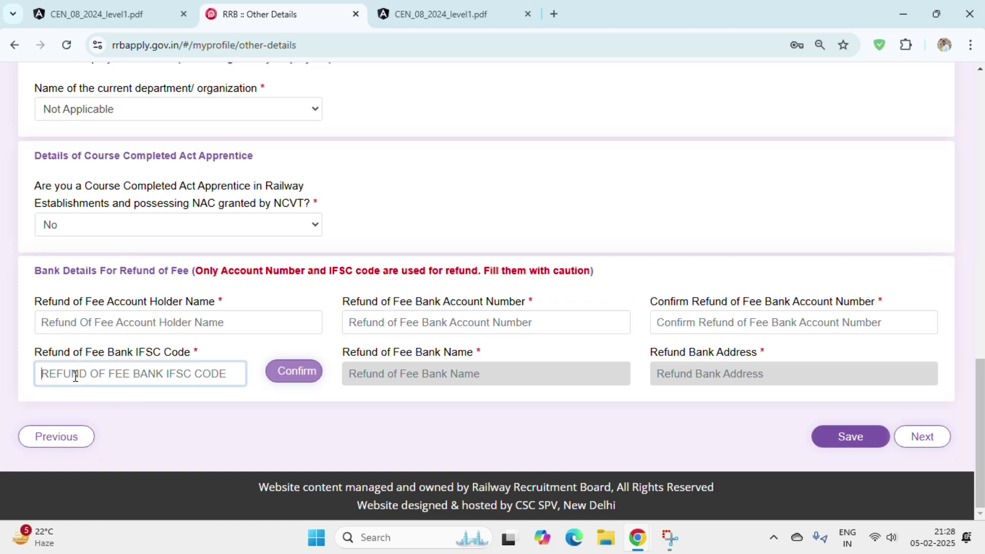
{"action": "left_click_drag", "start_coordinate": [334, 359], "coordinate": [500, 363]}
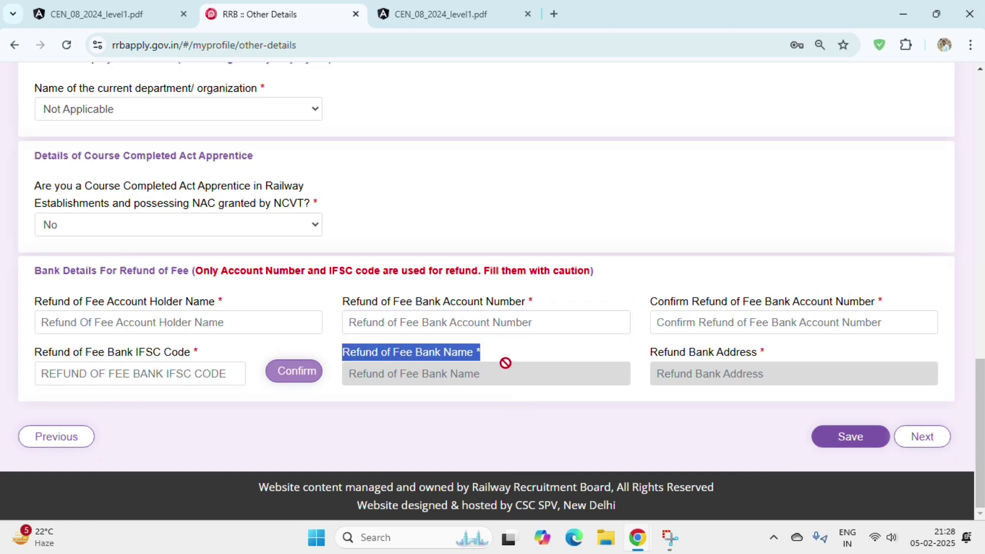
{"action": "left_click", "coordinate": [847, 431]}
{"action": "left_click", "coordinate": [924, 447]}
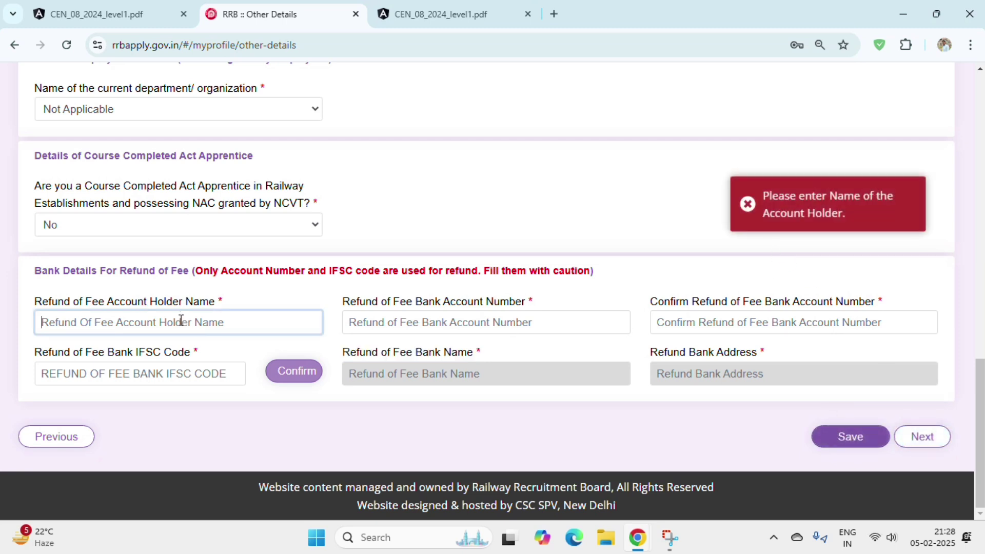
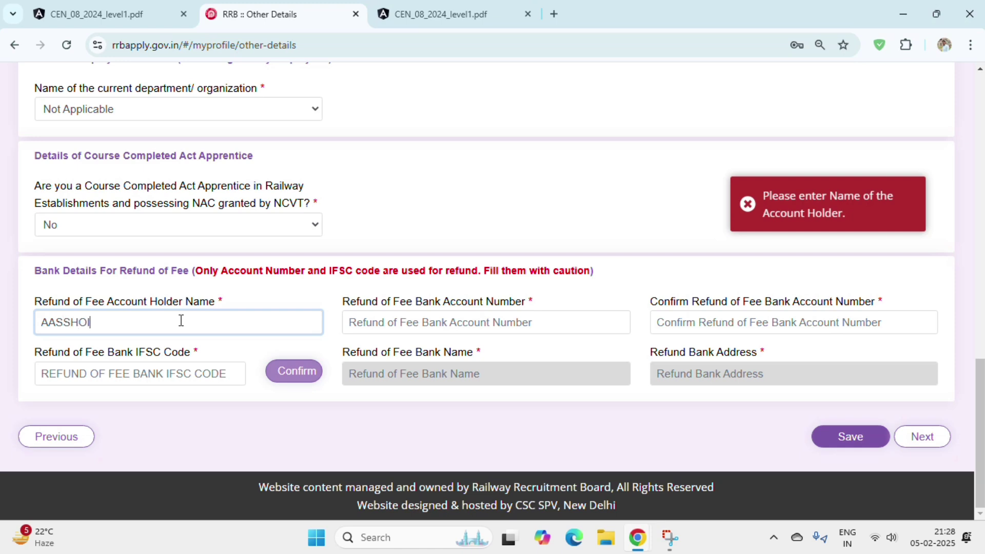
- Enter the refund account holder's name and continue to Educational Qualification
{"action": "key", "text": "Return"}
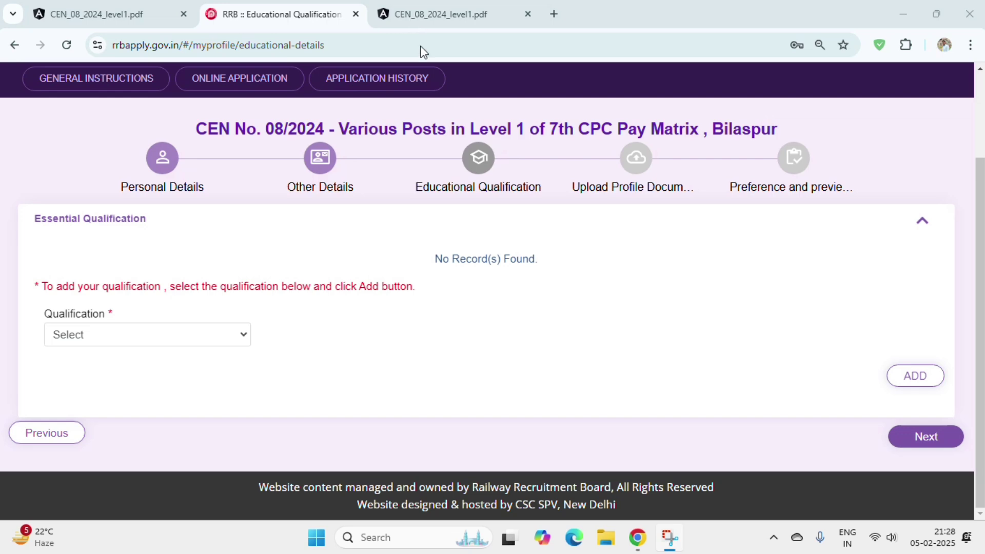
- Show the Essential Qualification type choices: ITI, Matriculation/SSLC and NAC
{"action": "left_click_drag", "start_coordinate": [32, 234], "coordinate": [202, 229]}
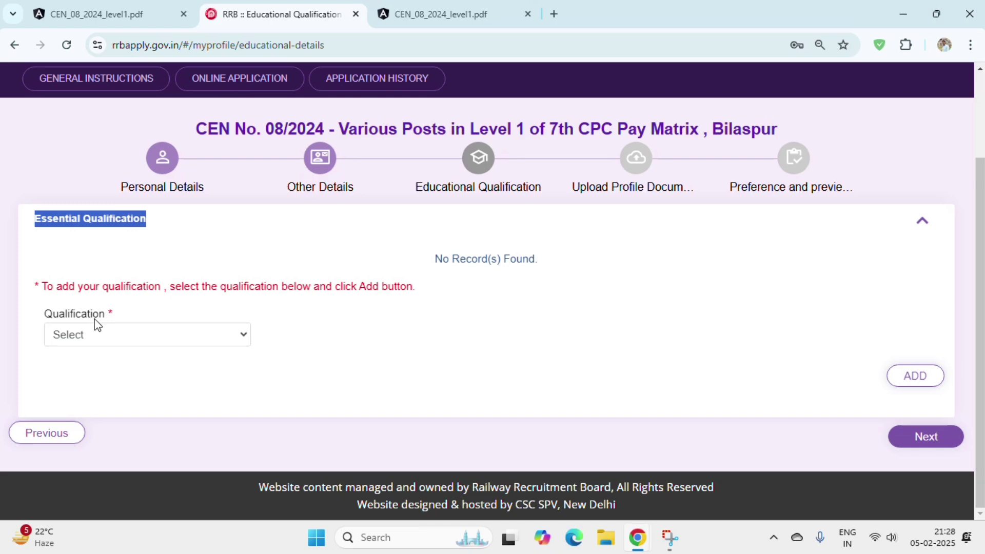
{"action": "left_click", "coordinate": [111, 341]}
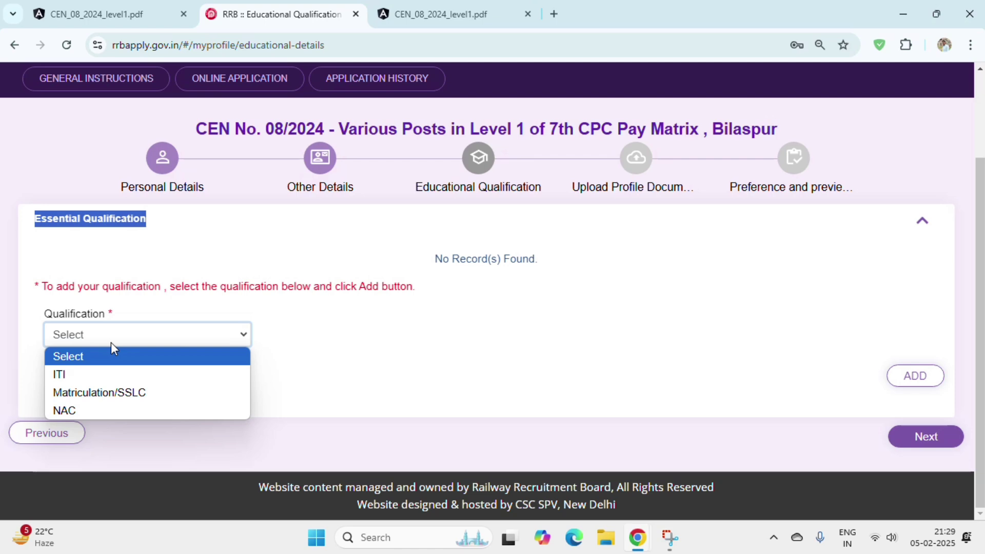
{"action": "left_click_drag", "start_coordinate": [466, 259], "coordinate": [501, 267]}
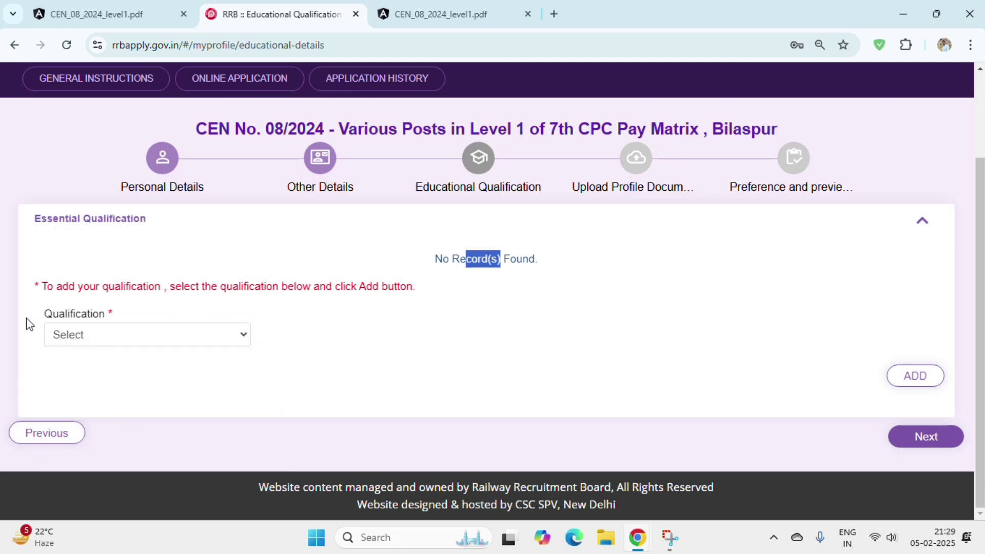
{"action": "left_click_drag", "start_coordinate": [45, 314], "coordinate": [119, 336]}
{"action": "left_click", "coordinate": [119, 337]}
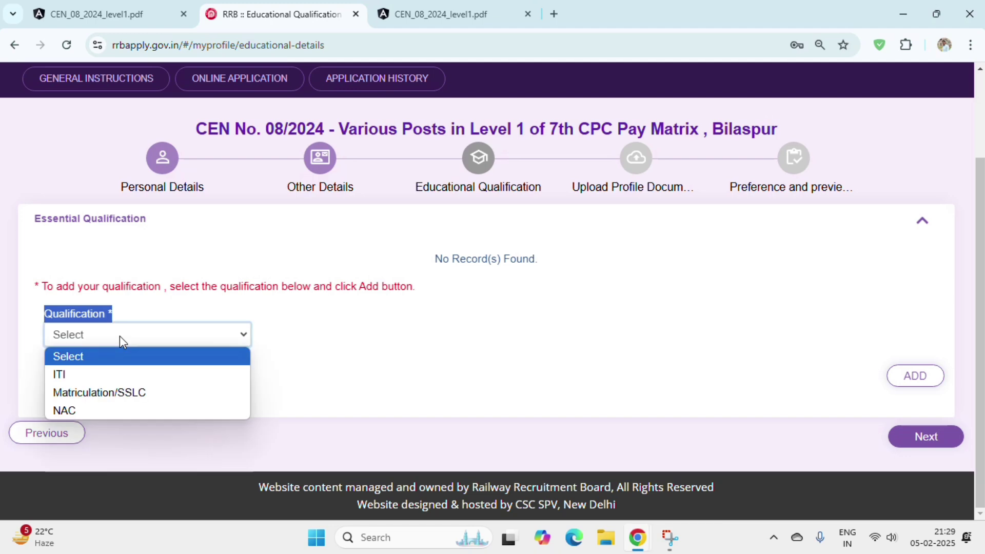
- Choose Matriculation/SSLC with state BIHAR and district Vaishali
{"action": "left_click", "coordinate": [122, 393]}
{"action": "left_click", "coordinate": [319, 345]}
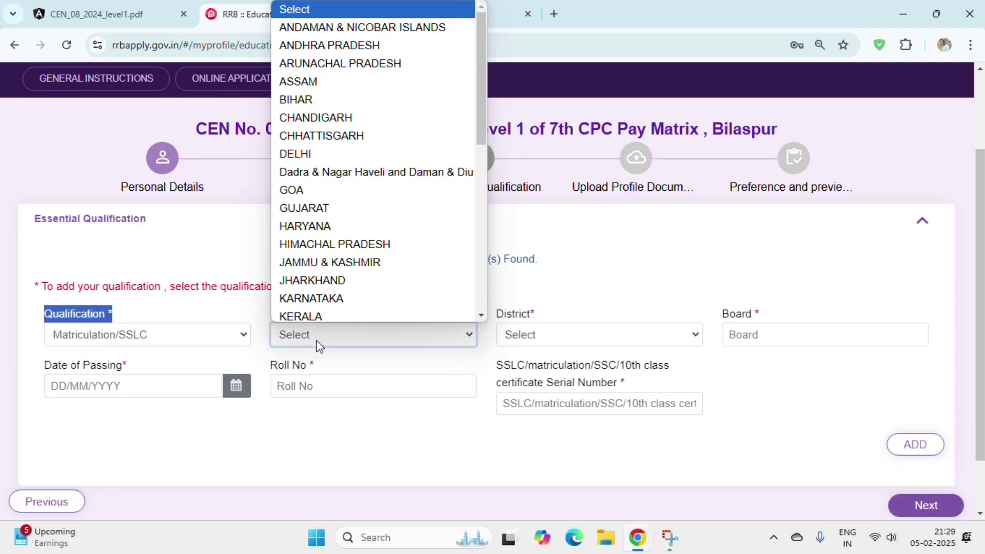
{"action": "left_click", "coordinate": [319, 345]}
{"action": "left_click", "coordinate": [319, 345]}
{"action": "left_click", "coordinate": [323, 100]}
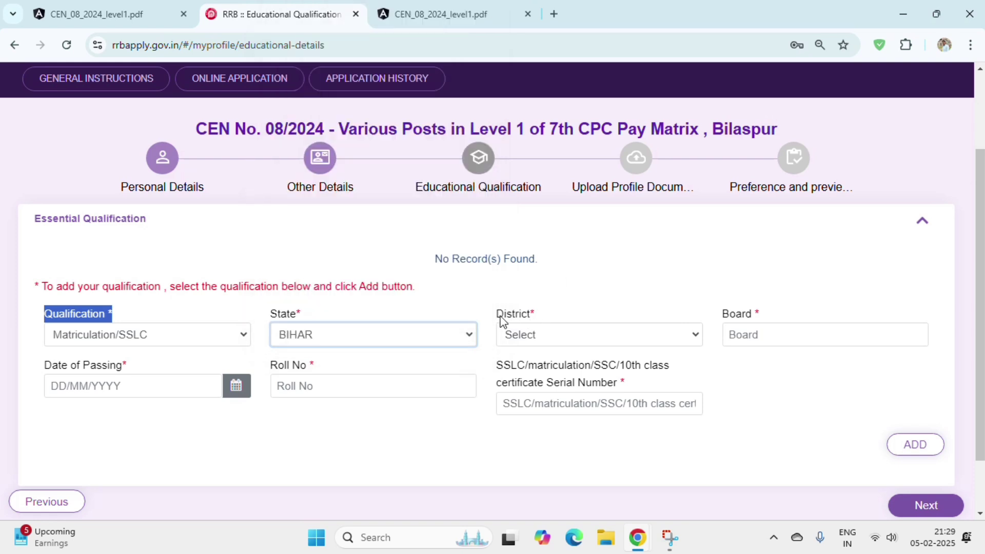
{"action": "left_click_drag", "start_coordinate": [500, 321], "coordinate": [534, 325]}
{"action": "left_click", "coordinate": [554, 347]}
{"action": "left_click", "coordinate": [555, 342]}
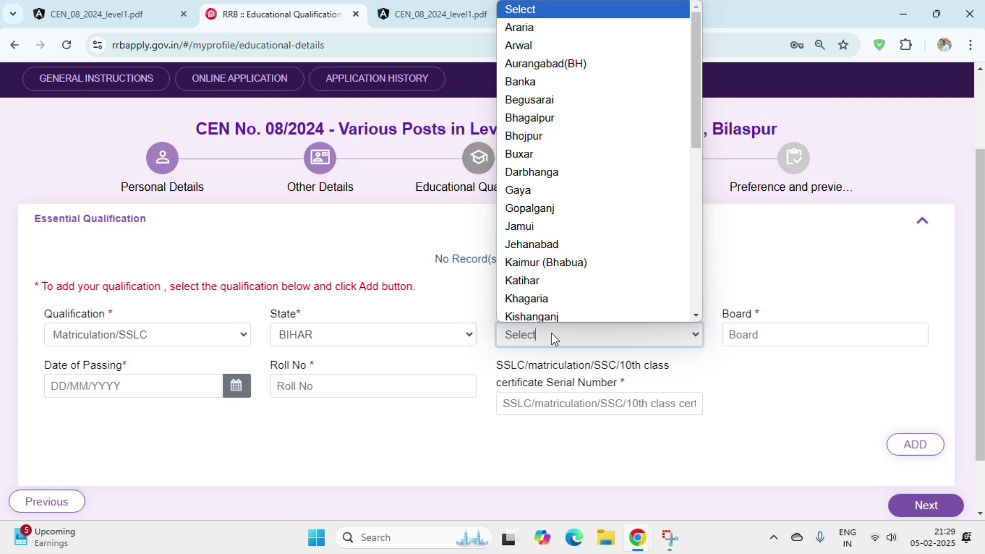
{"action": "key", "text": "v"}
{"action": "key", "text": "Return"}
- Enter board BSEB PATNA, passing date 05/06/2014 and certificate details, then add the record
{"action": "left_click", "coordinate": [749, 336]}
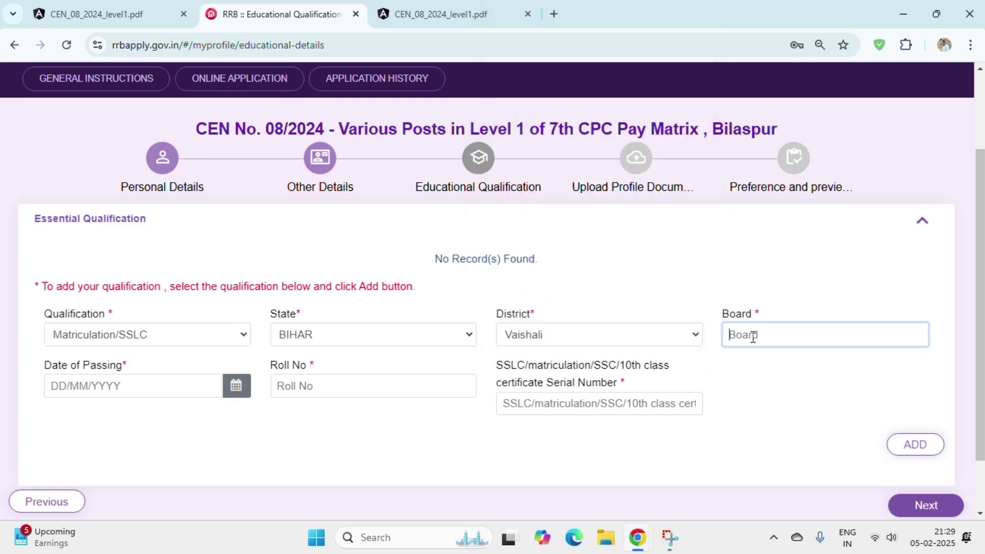
{"action": "type", "text": "BSEB PATNA"}
{"action": "key", "text": "Tab"}
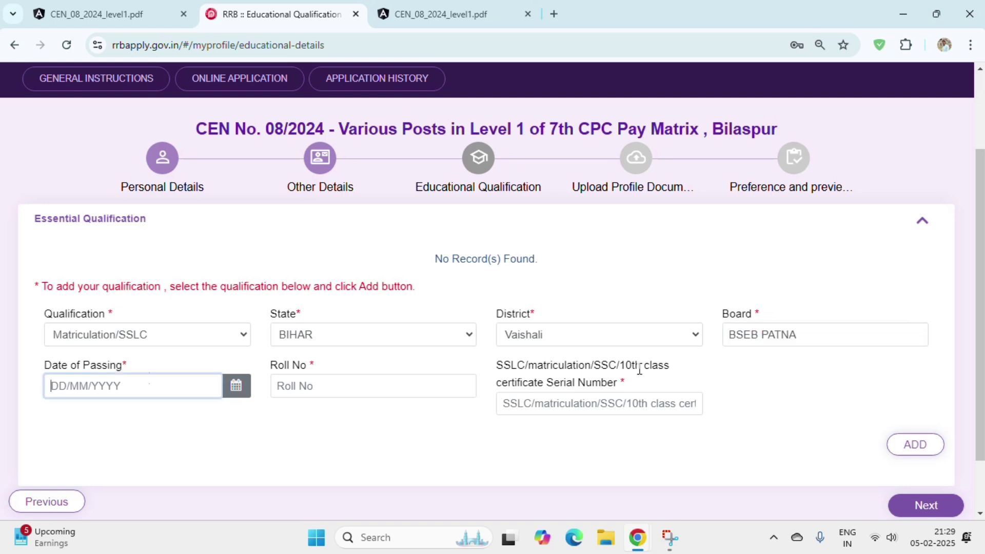
{"action": "left_click", "coordinate": [147, 379]}
{"action": "key", "text": "Escape"}
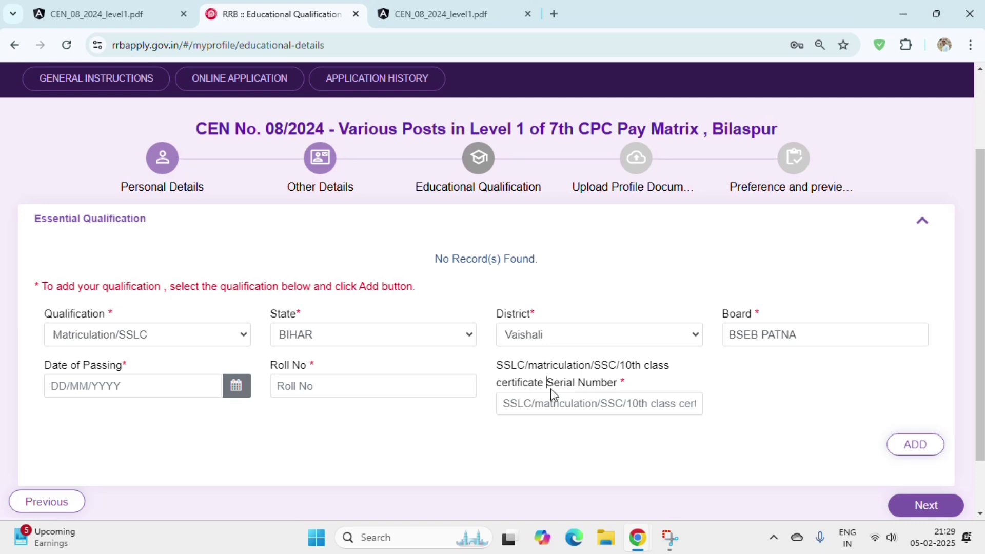
{"action": "left_click", "coordinate": [584, 405]}
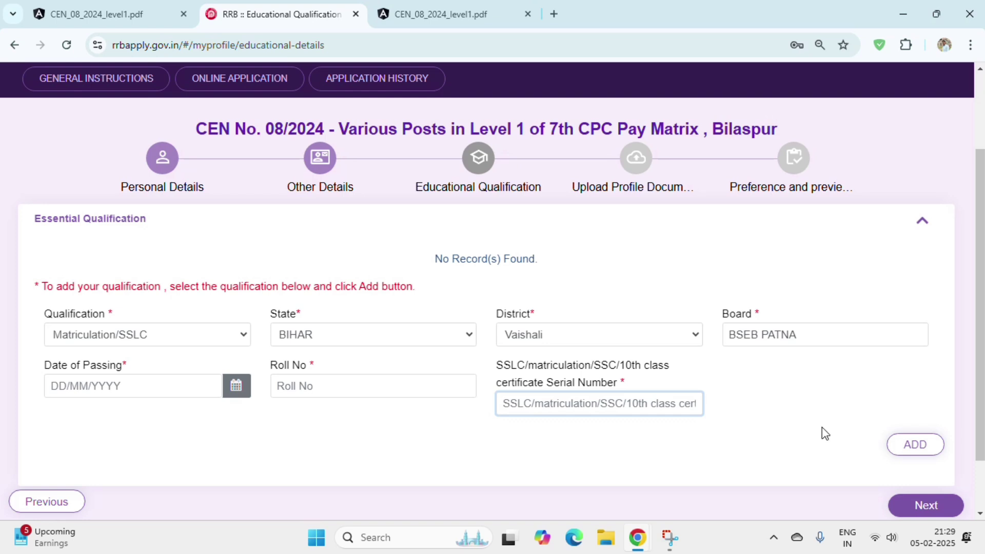
{"action": "left_click", "coordinate": [409, 21]}
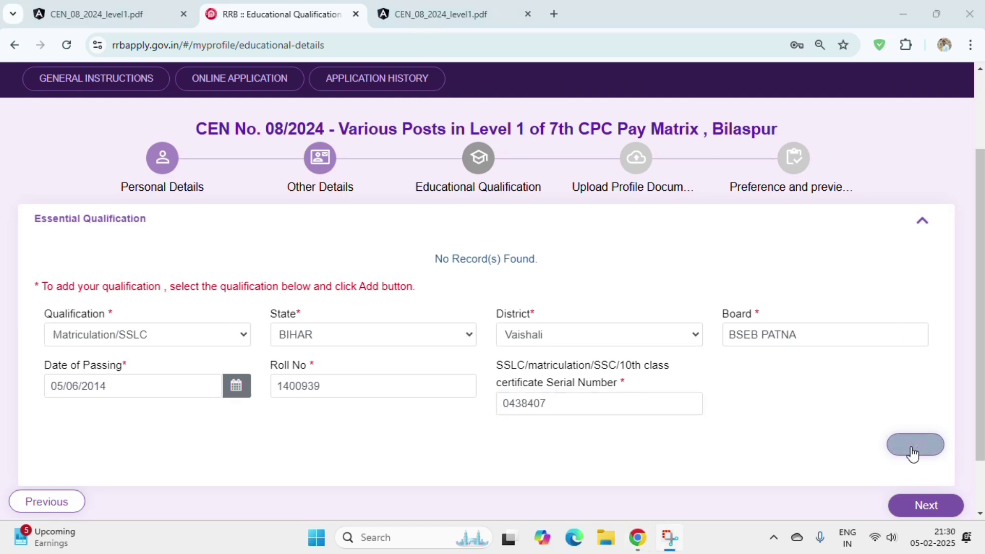
{"action": "left_click", "coordinate": [915, 444]}
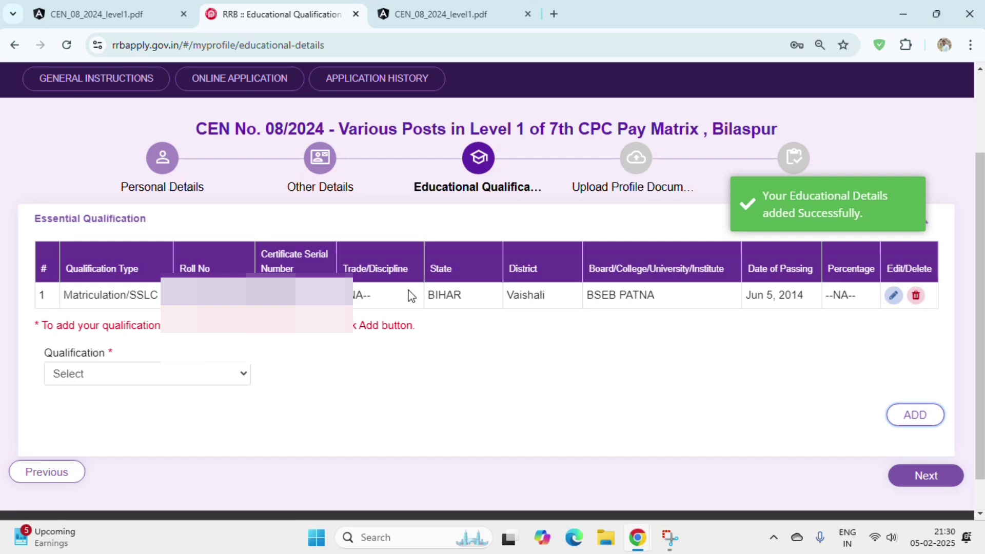
- Start an ITI qualification with trade Any Discipline, state BIHAR and district Vaishali
{"action": "left_click", "coordinate": [194, 379]}
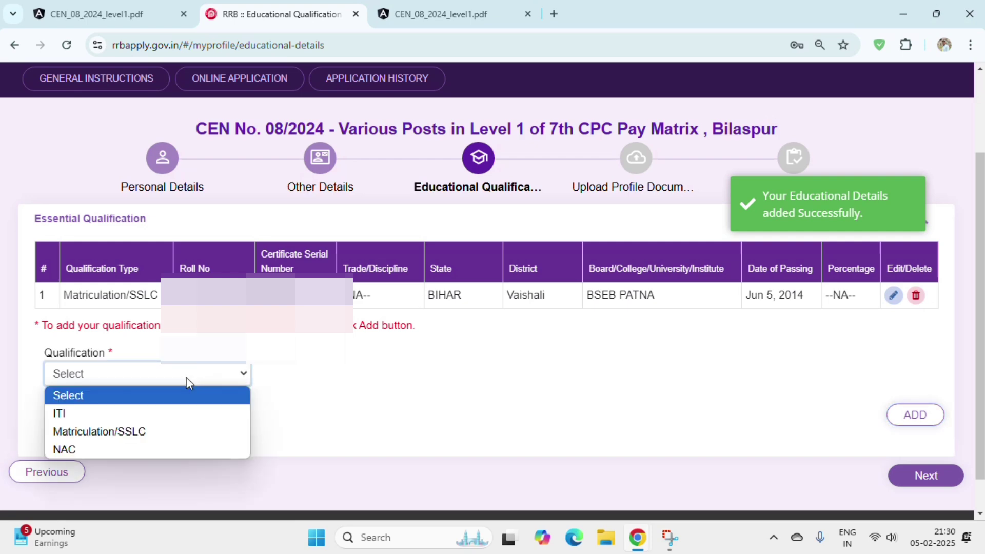
{"action": "left_click", "coordinate": [118, 415]}
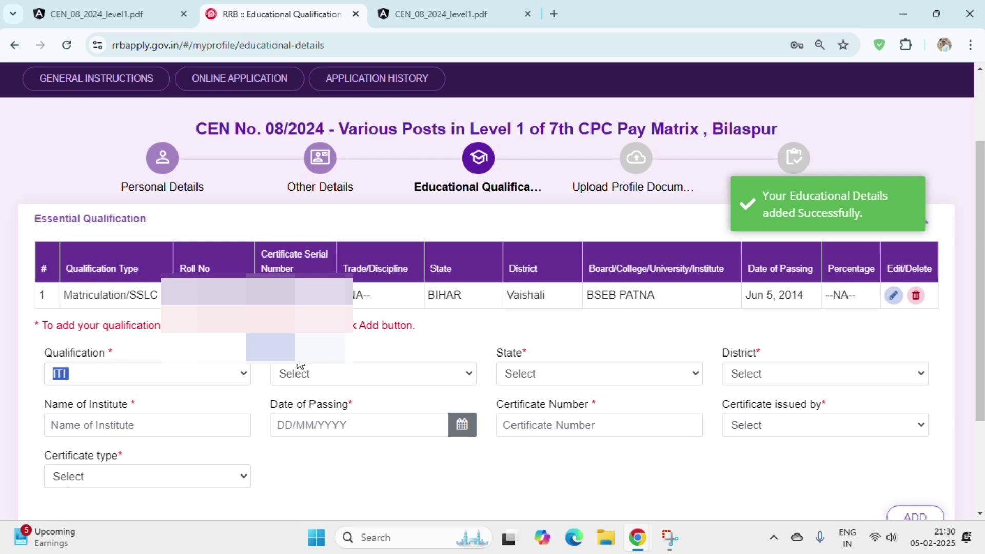
{"action": "left_click", "coordinate": [313, 380]}
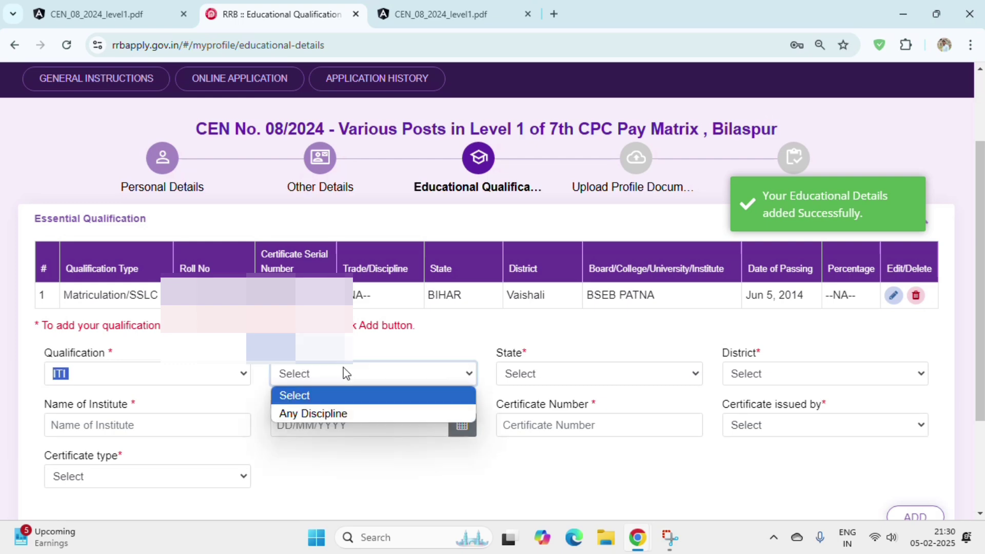
{"action": "left_click", "coordinate": [189, 368]}
{"action": "left_click", "coordinate": [197, 376]}
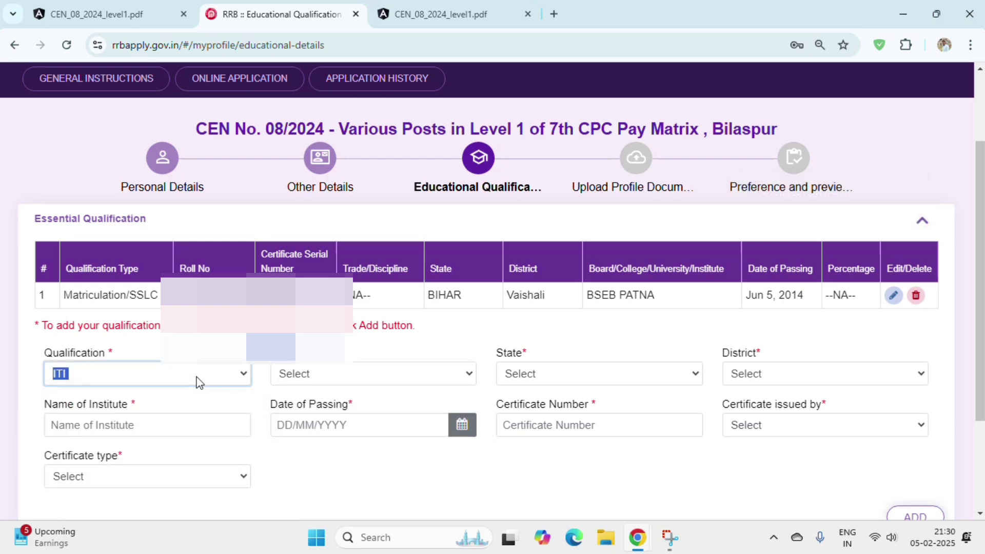
{"action": "left_click", "coordinate": [307, 374]}
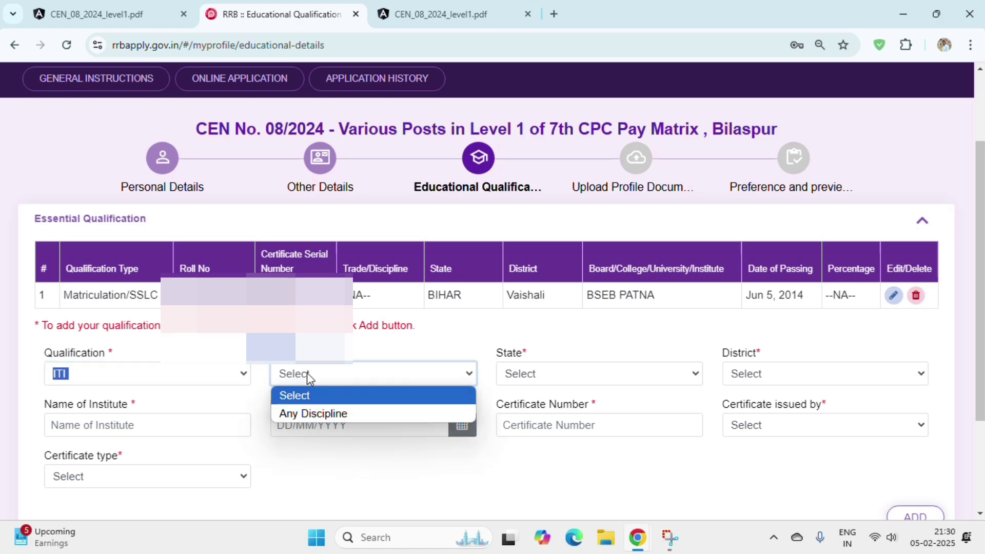
{"action": "left_click", "coordinate": [327, 414]}
{"action": "left_click", "coordinate": [538, 377]}
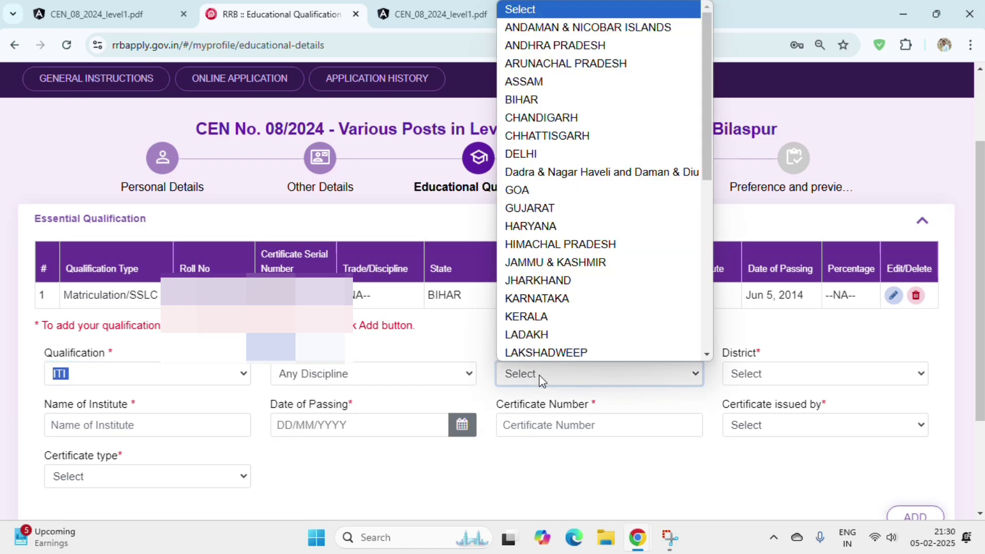
{"action": "left_click", "coordinate": [522, 99]}
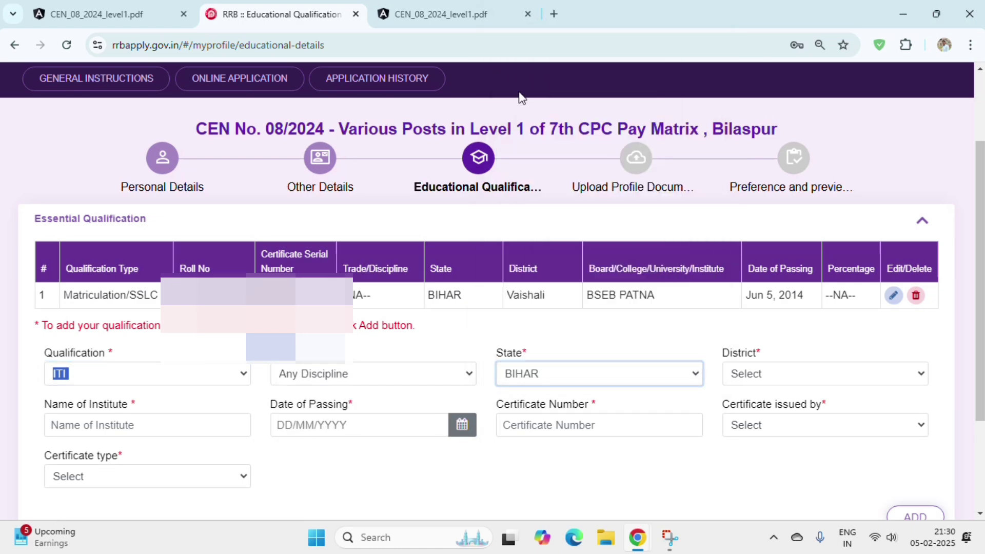
{"action": "left_click", "coordinate": [745, 375]}
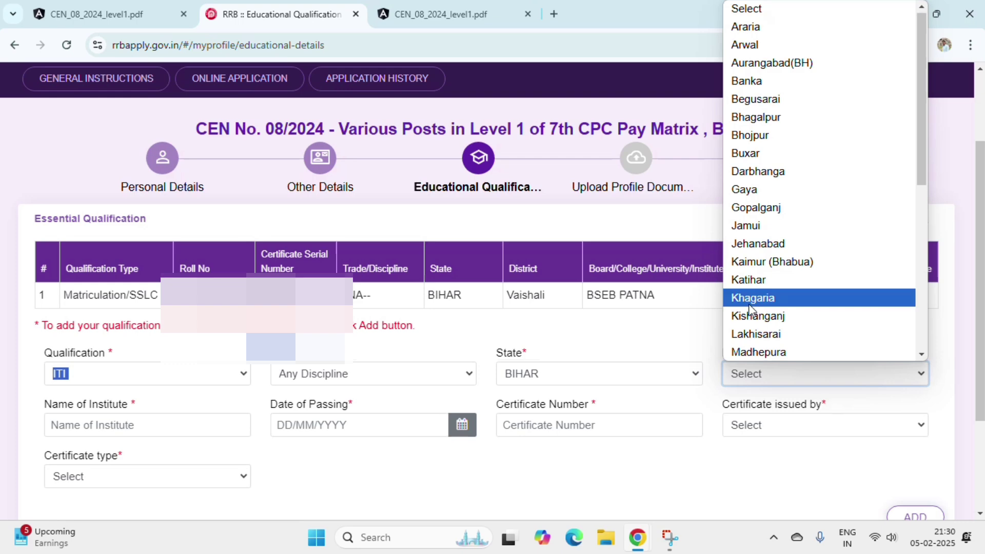
{"action": "key", "text": "v"}
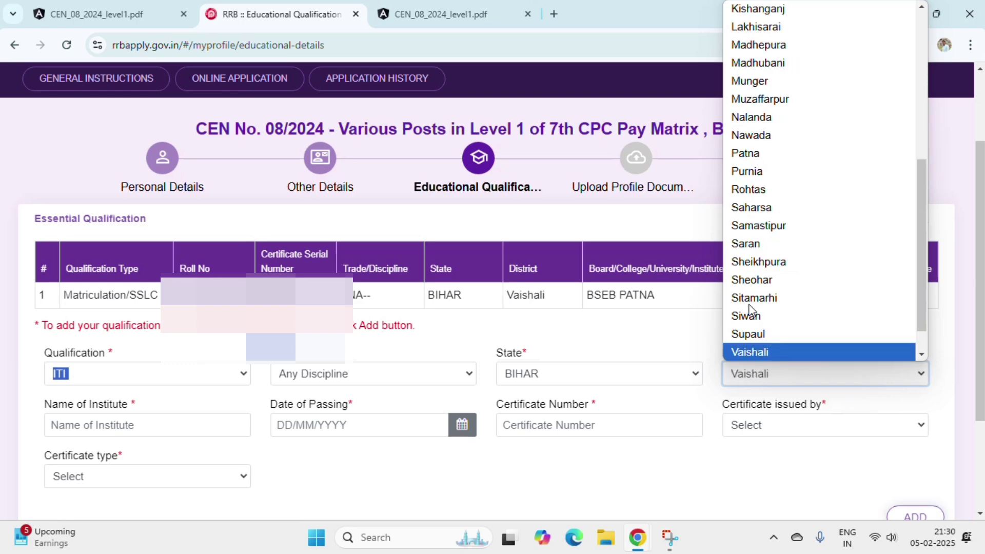
{"action": "key", "text": "Return"}
- Fill the ITI date of passing and set the certificate issuer to NCVT
{"action": "left_click_drag", "start_coordinate": [42, 406], "coordinate": [123, 413]}
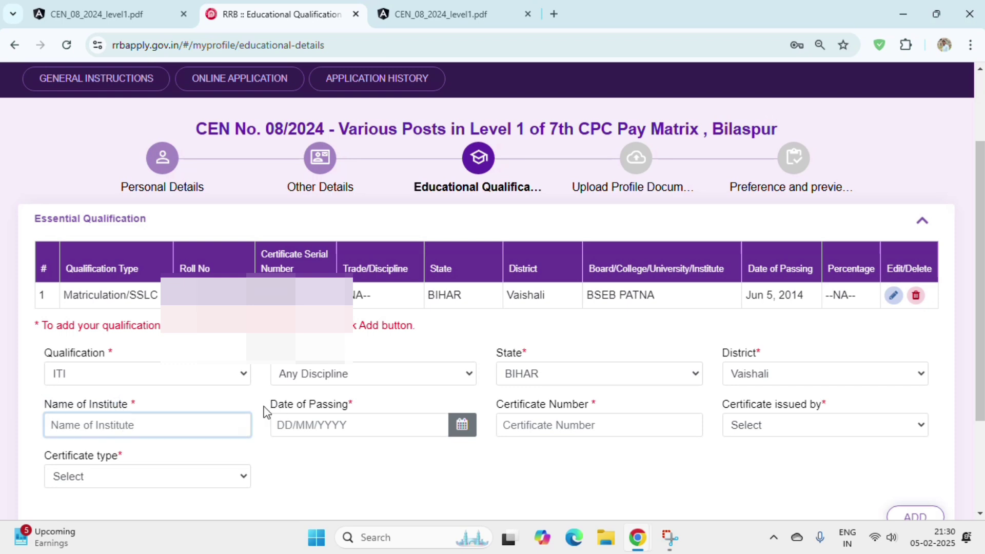
{"action": "left_click_drag", "start_coordinate": [265, 412], "coordinate": [294, 415]}
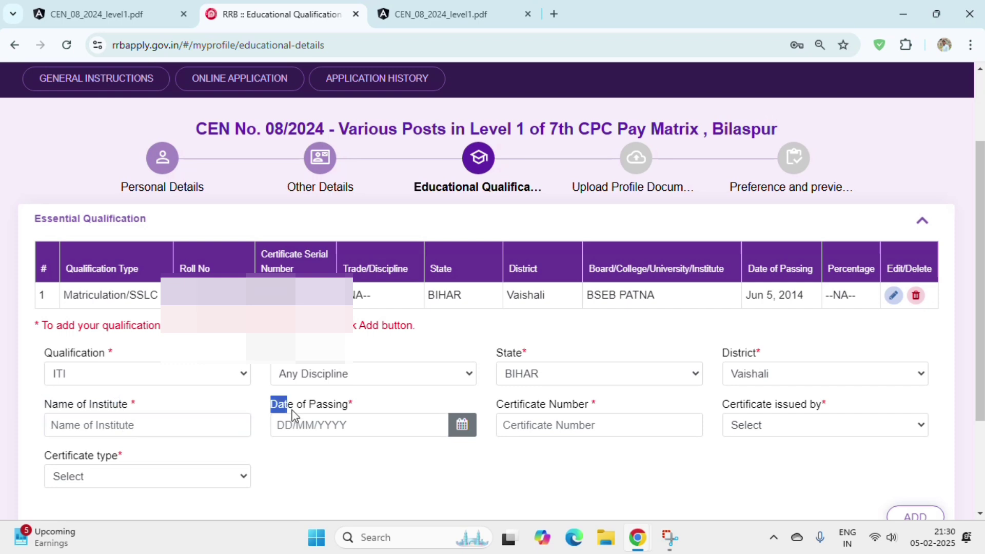
{"action": "left_click", "coordinate": [322, 426]}
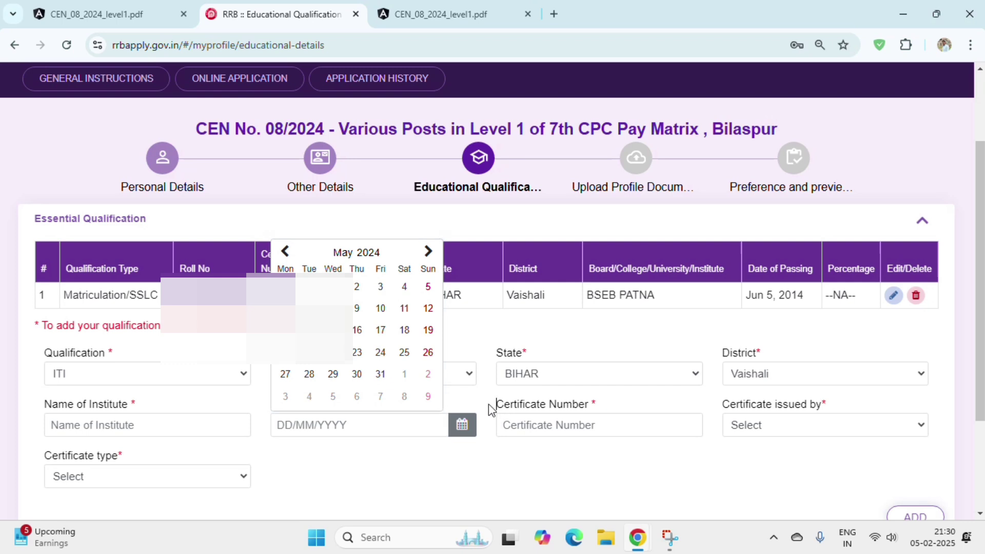
{"action": "left_click_drag", "start_coordinate": [495, 408], "coordinate": [605, 413]}
{"action": "left_click_drag", "start_coordinate": [709, 400], "coordinate": [780, 408]}
{"action": "left_click", "coordinate": [788, 426]}
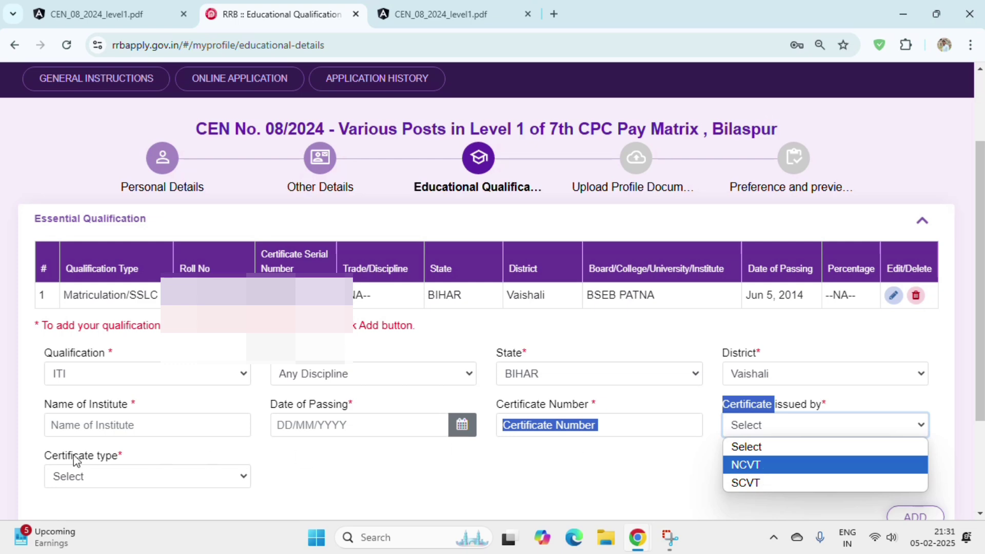
{"action": "left_click", "coordinate": [745, 464]}
- Set certificate type to State Trade Certificate(STC) and continue to the upload step
{"action": "left_click", "coordinate": [119, 486]}
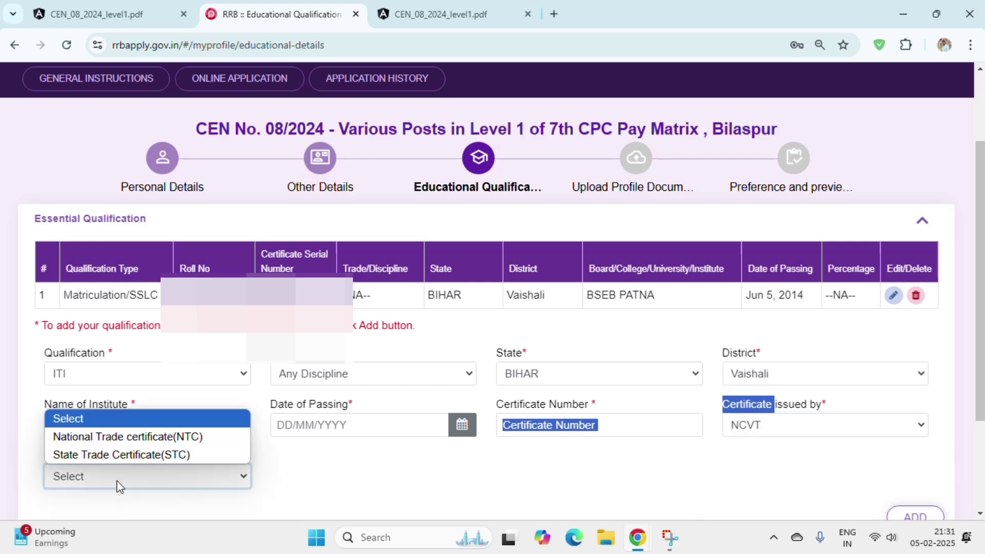
{"action": "left_click", "coordinate": [119, 485]}
{"action": "left_click", "coordinate": [118, 486]}
{"action": "left_click", "coordinate": [119, 486]}
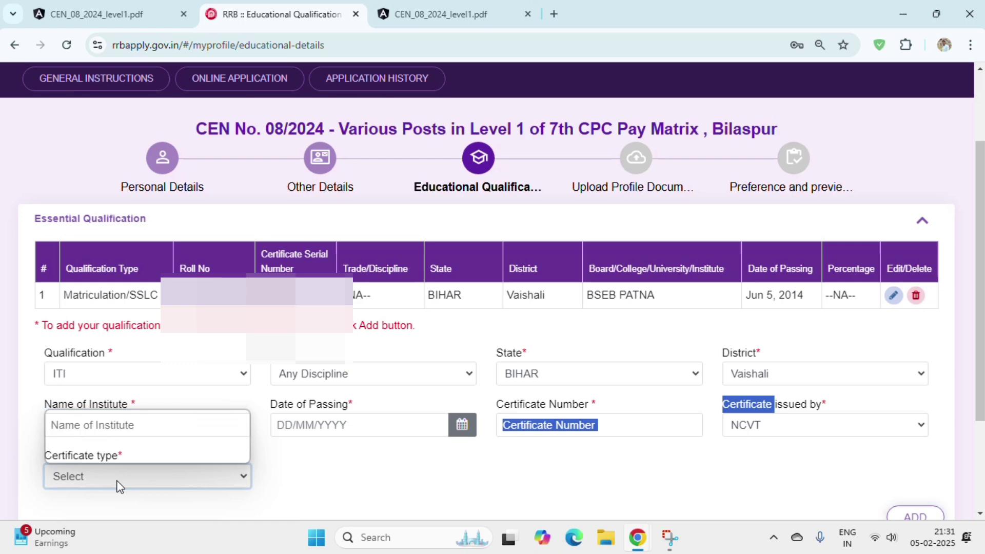
{"action": "left_click", "coordinate": [119, 485]}
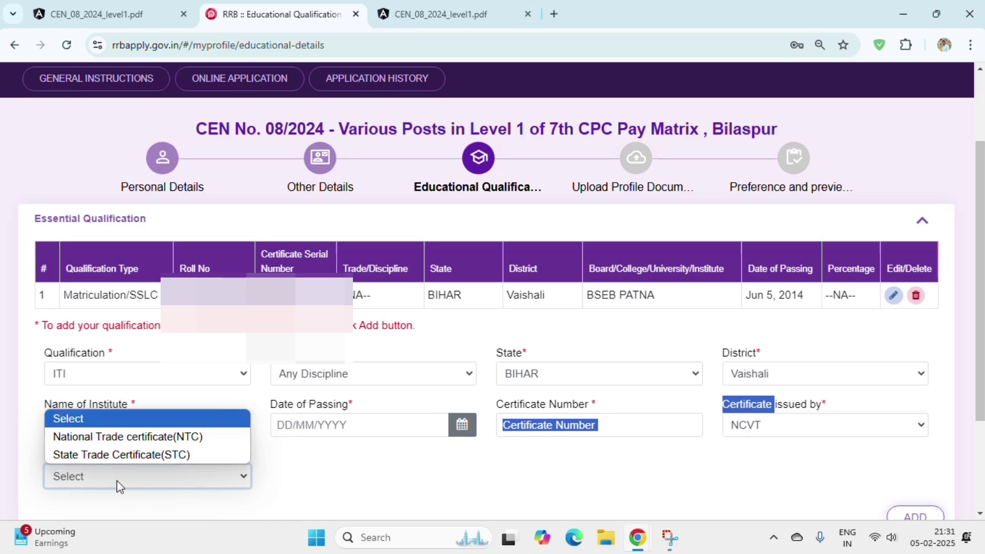
{"action": "left_click", "coordinate": [122, 454]}
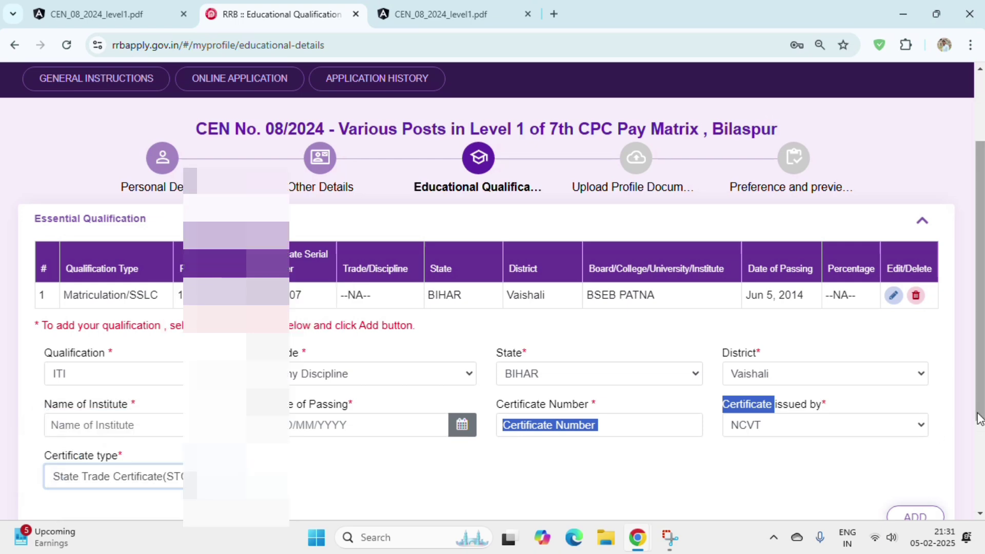
{"action": "scroll", "coordinate": [979, 418], "scroll_direction": "down", "scroll_amount": 1}
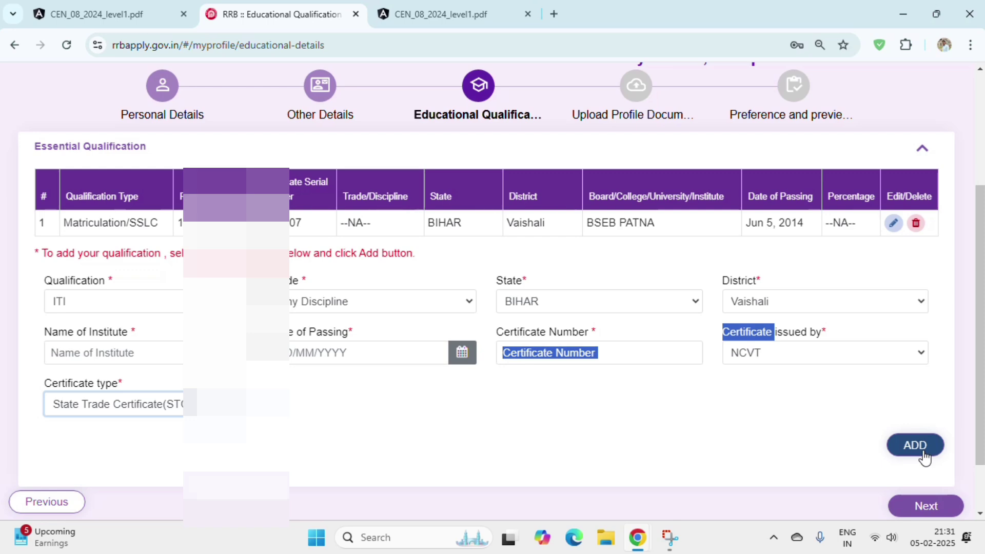
{"action": "left_click", "coordinate": [911, 509]}
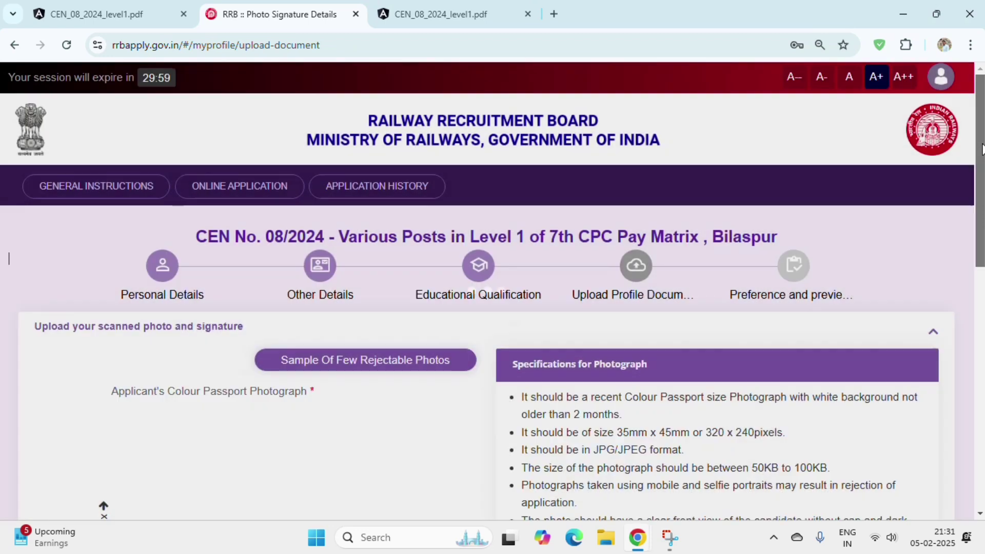
{"action": "left_click_drag", "start_coordinate": [981, 145], "coordinate": [981, 207]}
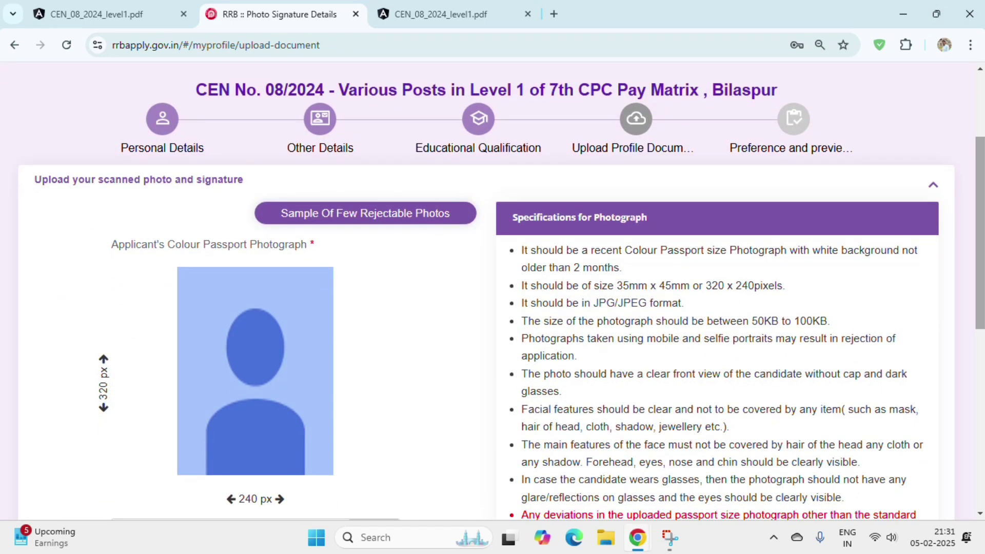
{"action": "left_click_drag", "start_coordinate": [981, 208], "coordinate": [981, 208]}
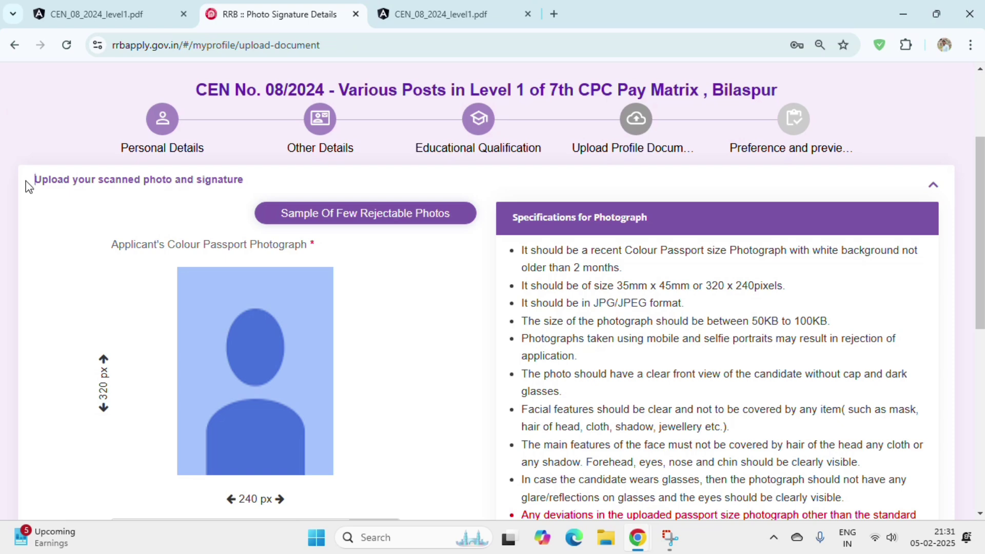
{"action": "mouse_move", "coordinate": [26, 180]}
{"action": "left_mouse_down"}
{"action": "mouse_move", "coordinate": [246, 190]}
{"action": "mouse_move", "coordinate": [208, 191]}
{"action": "mouse_move", "coordinate": [258, 199]}
{"action": "left_mouse_up"}
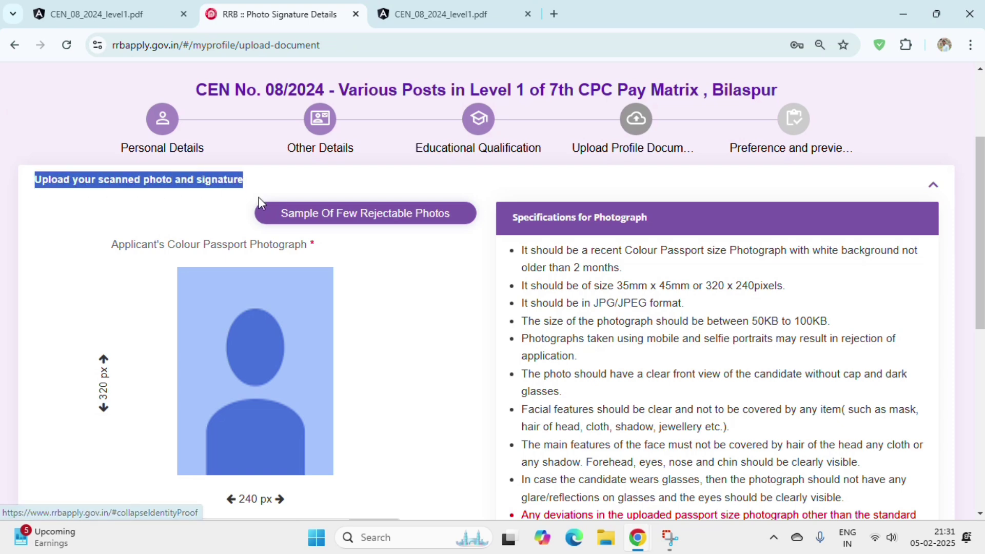
{"action": "left_click", "coordinate": [296, 219]}
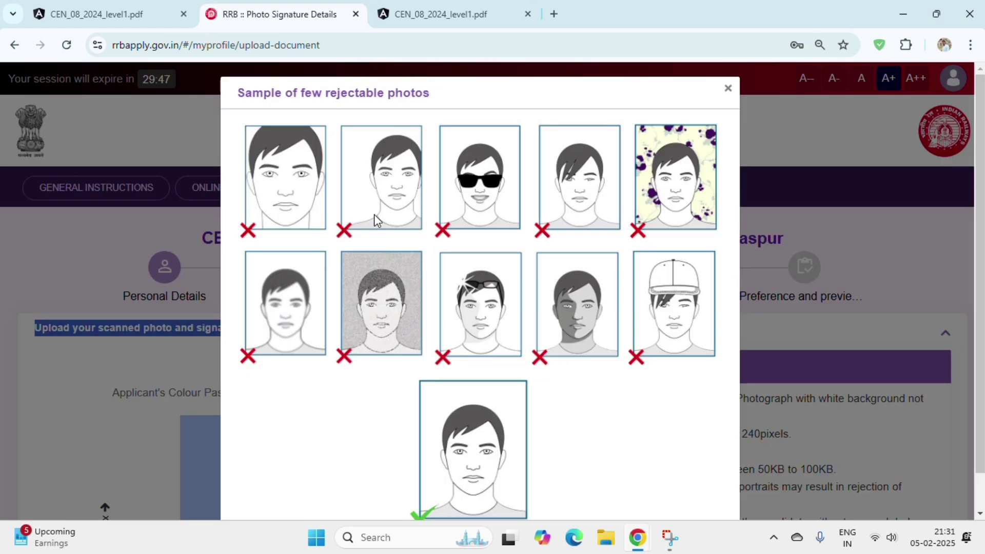
{"action": "scroll", "coordinate": [392, 442], "scroll_direction": "down", "scroll_amount": 1}
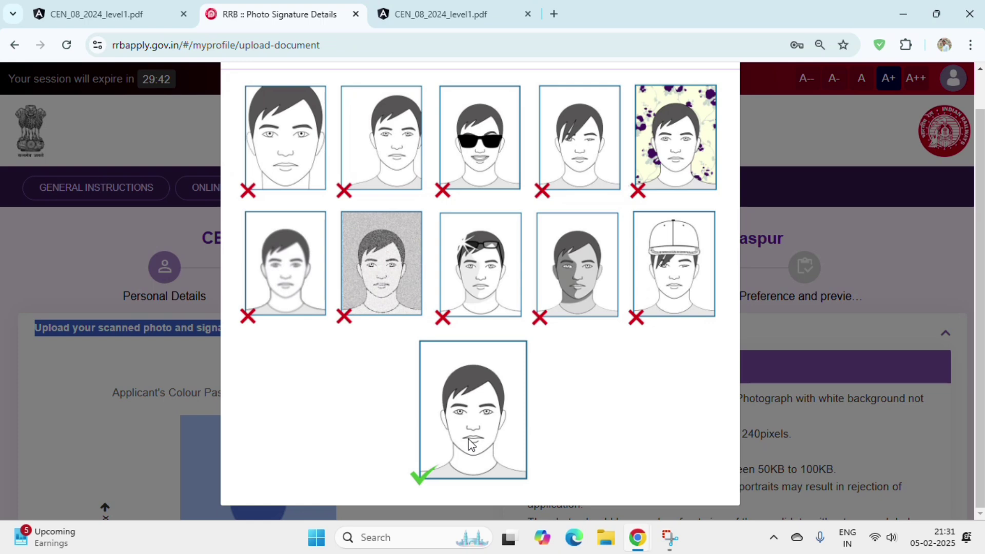
{"action": "scroll", "coordinate": [494, 406], "scroll_direction": "up", "scroll_amount": 1}
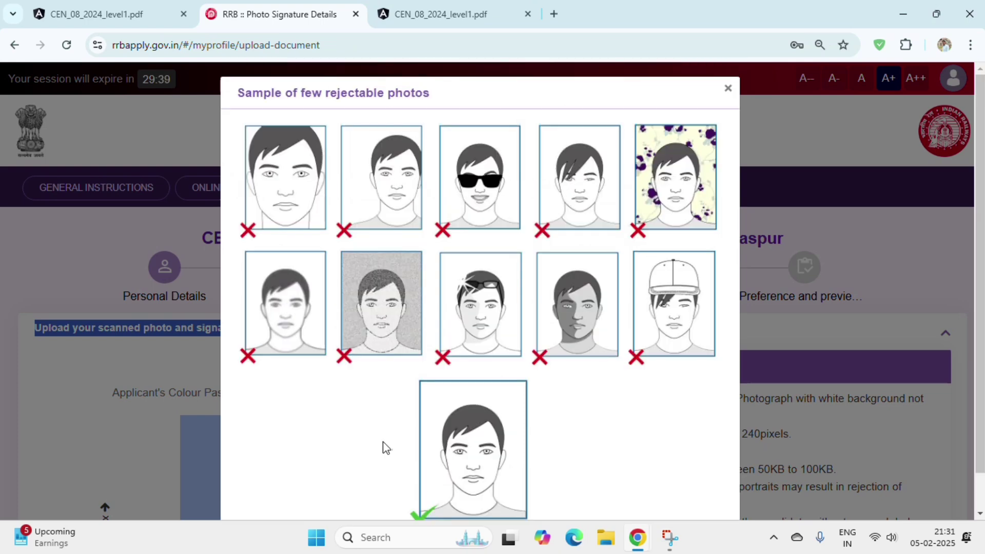
{"action": "left_click", "coordinate": [729, 90]}
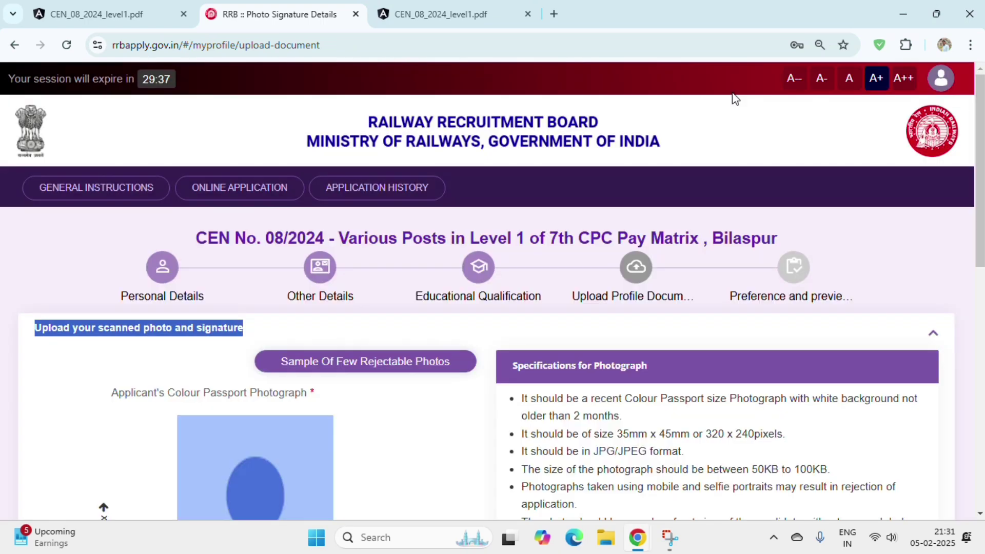
{"action": "scroll", "coordinate": [983, 182], "scroll_direction": "down", "scroll_amount": 4}
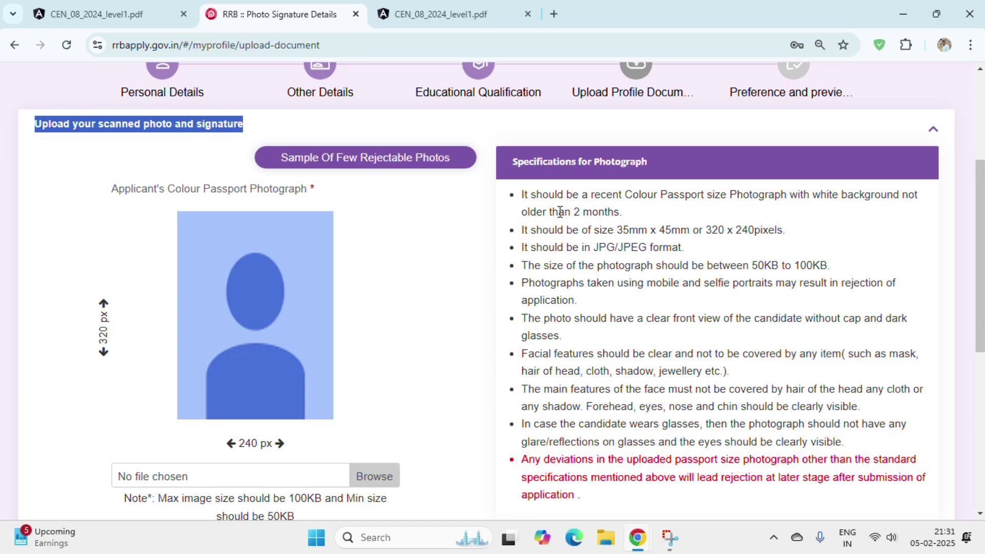
{"action": "left_click", "coordinate": [636, 230]}
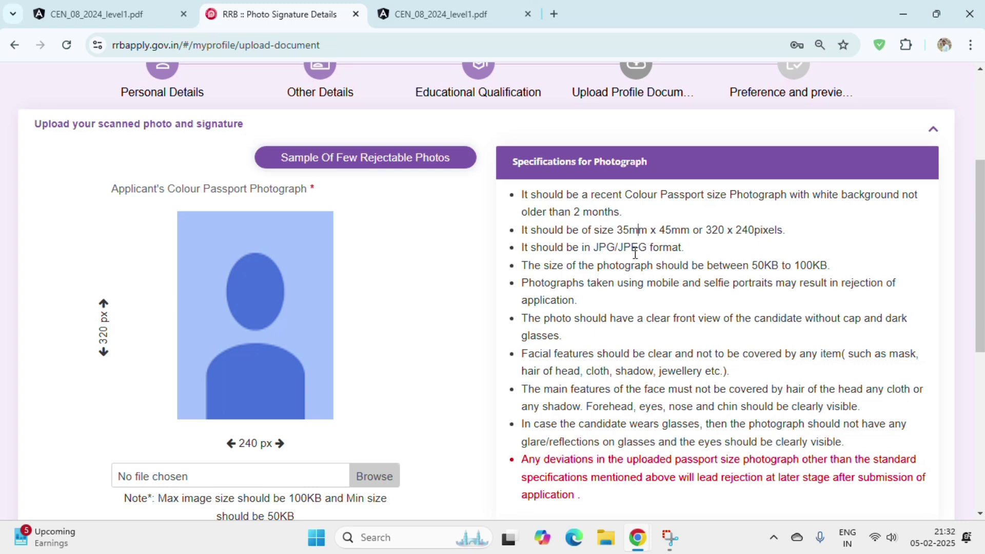
{"action": "left_click_drag", "start_coordinate": [559, 248], "coordinate": [628, 261]}
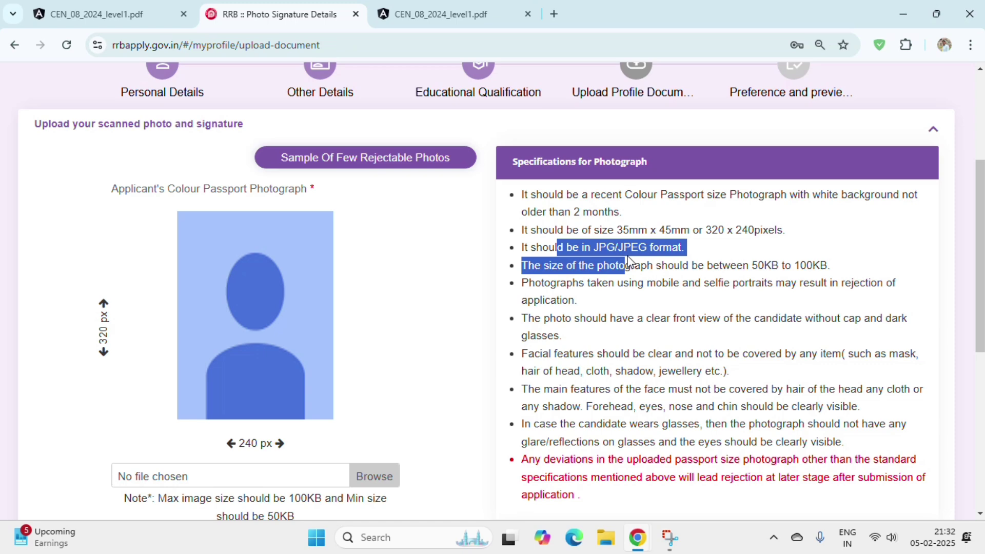
{"action": "left_click", "coordinate": [629, 261]}
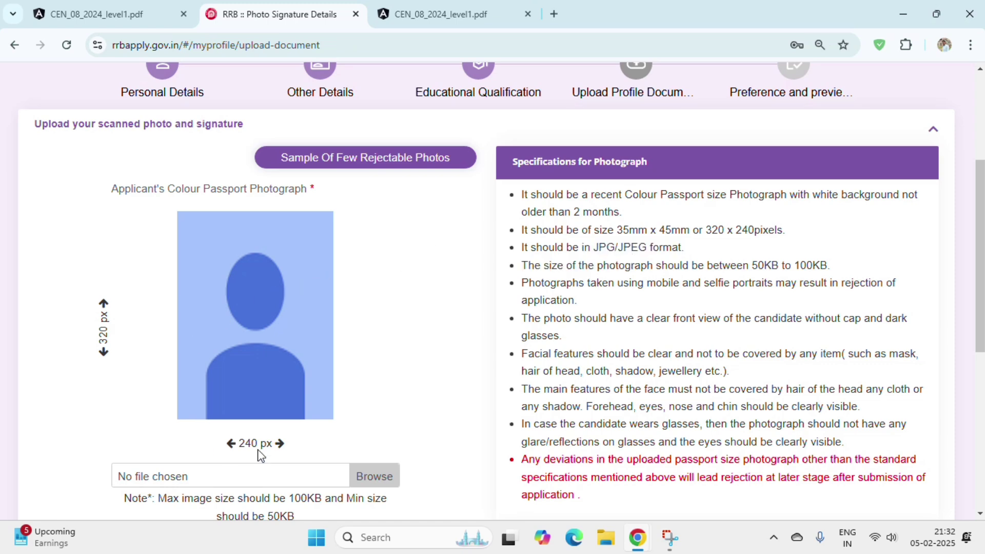
{"action": "left_click_drag", "start_coordinate": [749, 266], "coordinate": [826, 269]}
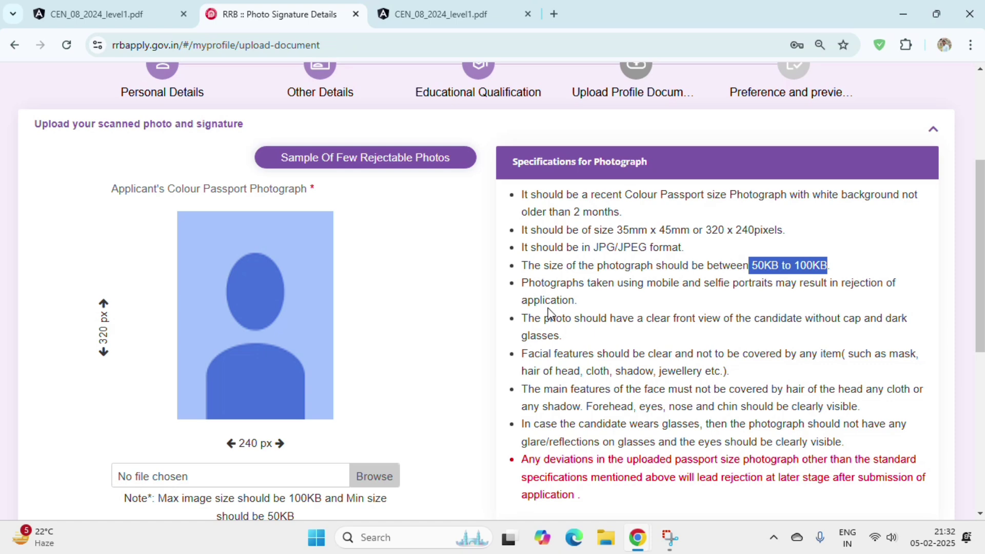
- Scroll through the photo and signature specifications on the upload page
{"action": "scroll", "coordinate": [583, 408], "scroll_direction": "down", "scroll_amount": 1}
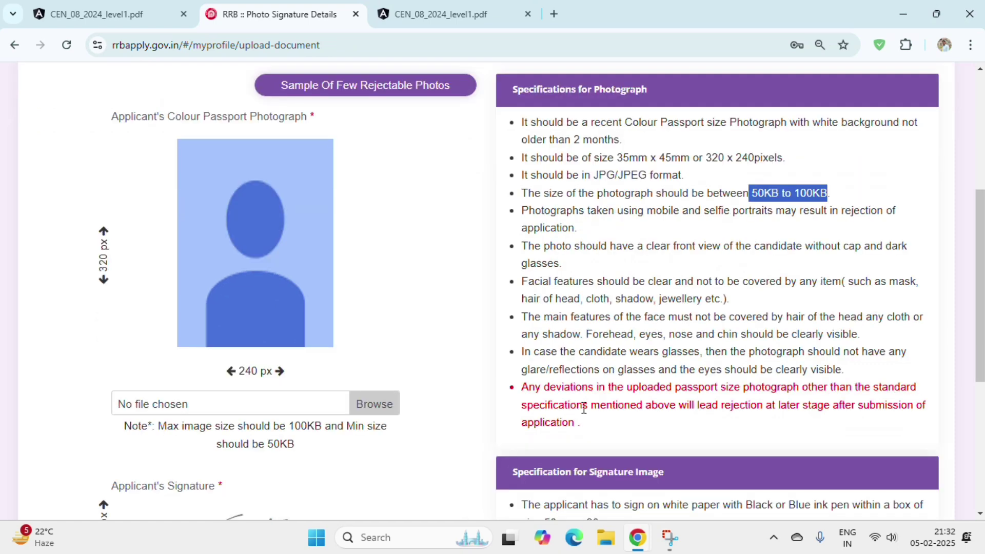
{"action": "scroll", "coordinate": [584, 408], "scroll_direction": "down", "scroll_amount": 3}
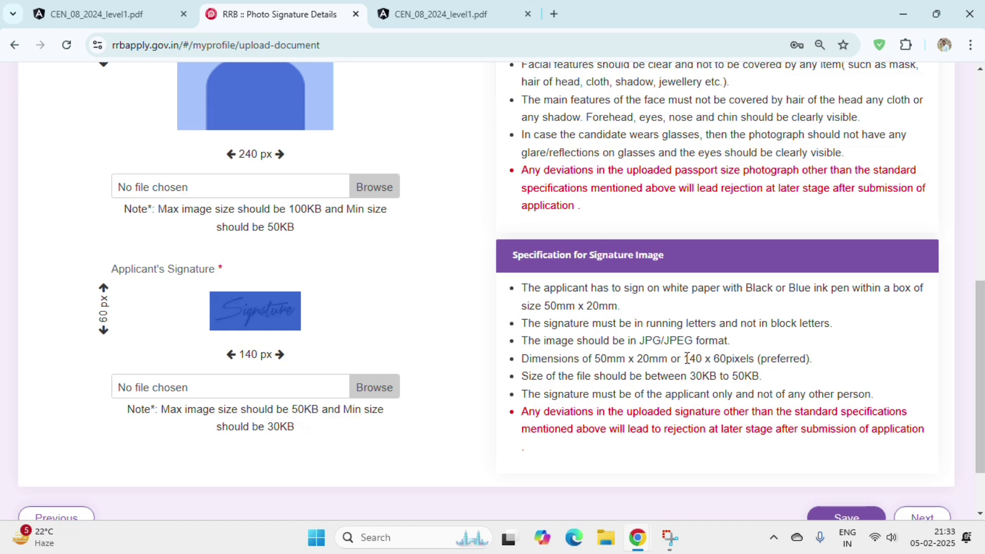
{"action": "scroll", "coordinate": [693, 367], "scroll_direction": "down", "scroll_amount": 2}
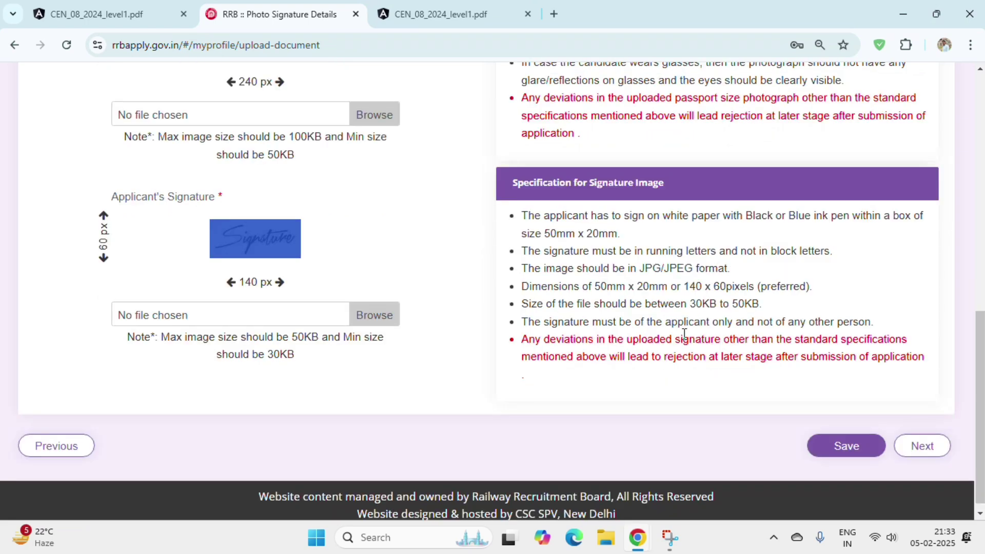
{"action": "scroll", "coordinate": [166, 273], "scroll_direction": "up", "scroll_amount": 2}
{"action": "scroll", "coordinate": [960, 453], "scroll_direction": "down", "scroll_amount": 2}
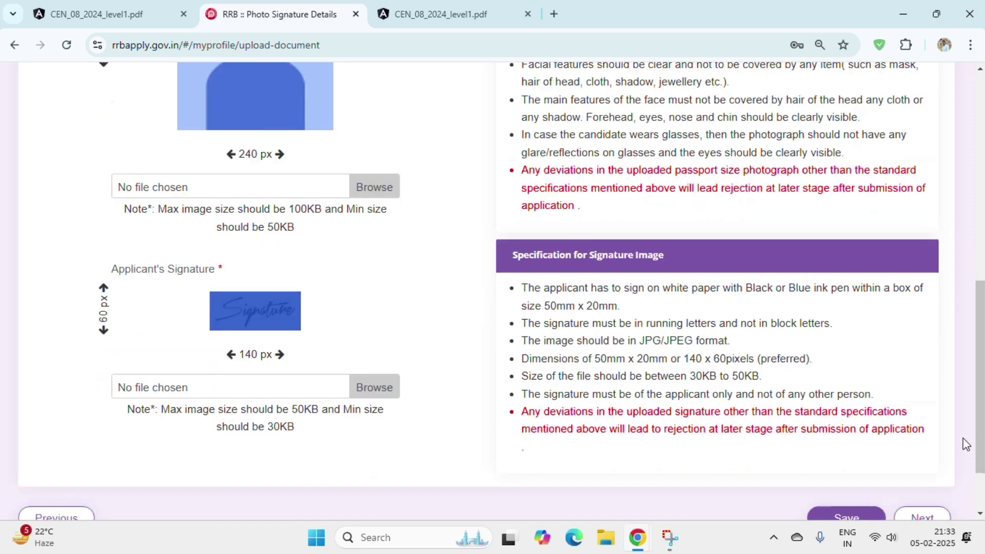
{"action": "scroll", "coordinate": [925, 455], "scroll_direction": "up", "scroll_amount": 1}
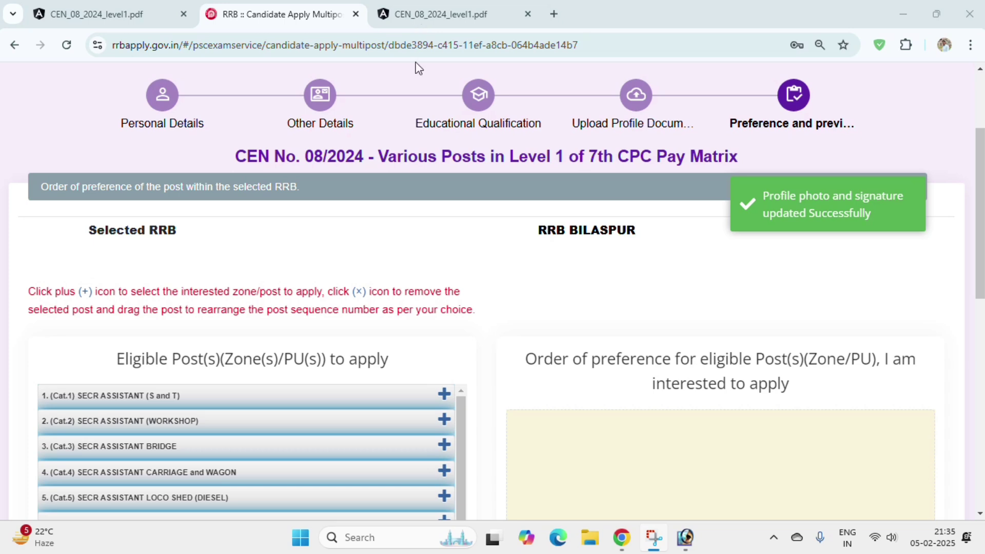
{"action": "left_click_drag", "start_coordinate": [90, 230], "coordinate": [183, 231]}
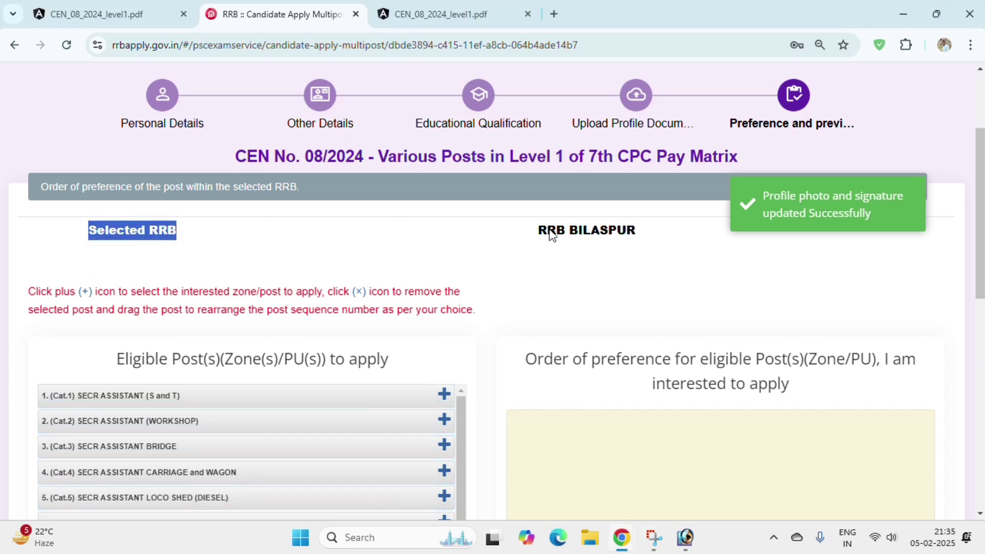
{"action": "left_click_drag", "start_coordinate": [538, 230], "coordinate": [636, 234]}
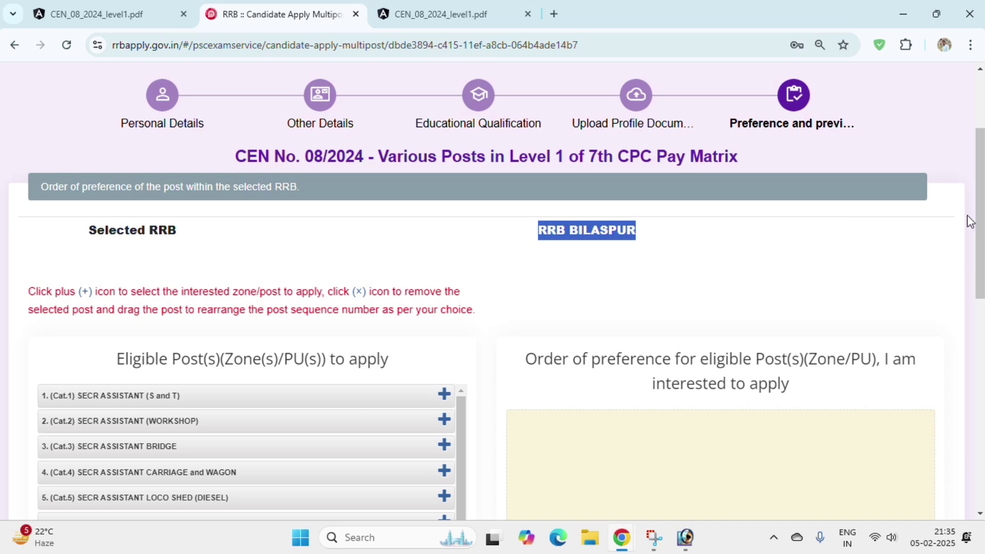
{"action": "left_click_drag", "start_coordinate": [970, 221], "coordinate": [970, 310]}
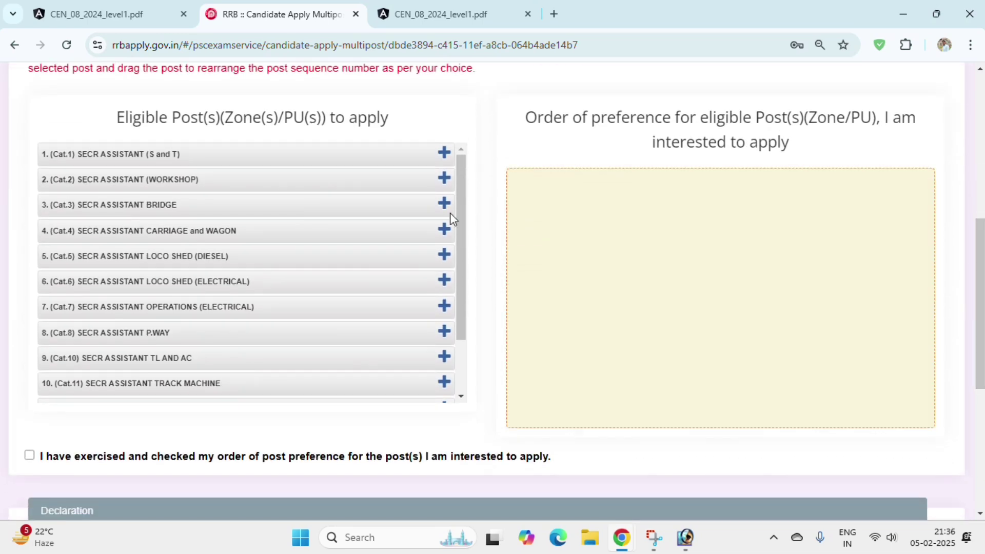
{"action": "left_click", "coordinate": [97, 110]}
{"action": "left_click_drag", "start_coordinate": [100, 115], "coordinate": [398, 153]}
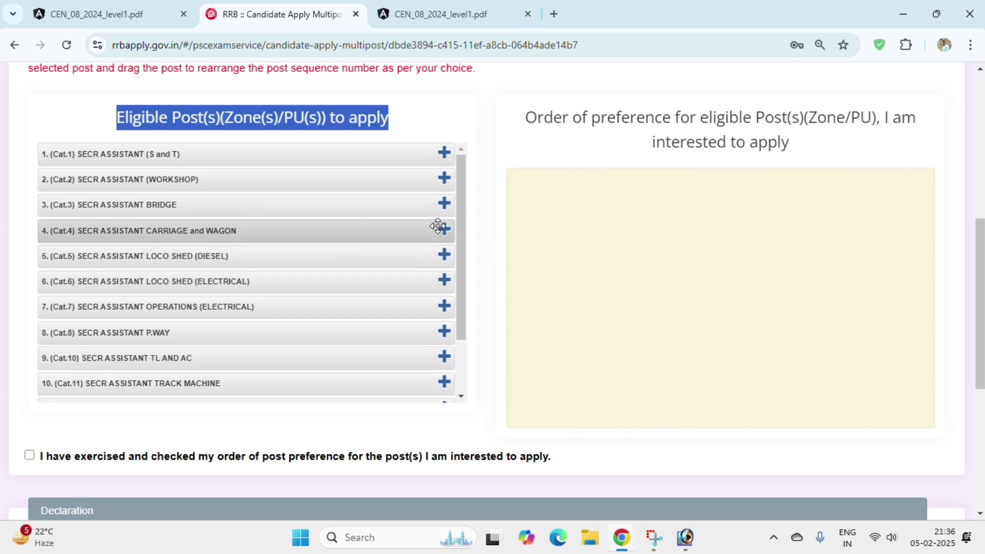
{"action": "scroll", "coordinate": [458, 197], "scroll_direction": "down", "scroll_amount": 2}
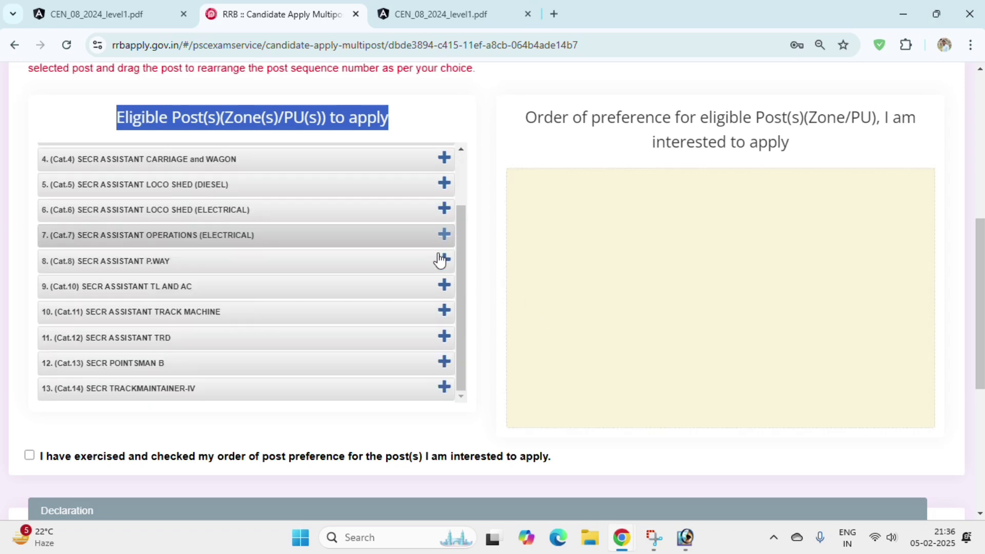
- Add every remaining eligible SECR post, from ASSISTANT TRD through S and T, to the preferences
{"action": "left_click", "coordinate": [444, 341]}
{"action": "left_click", "coordinate": [443, 259]}
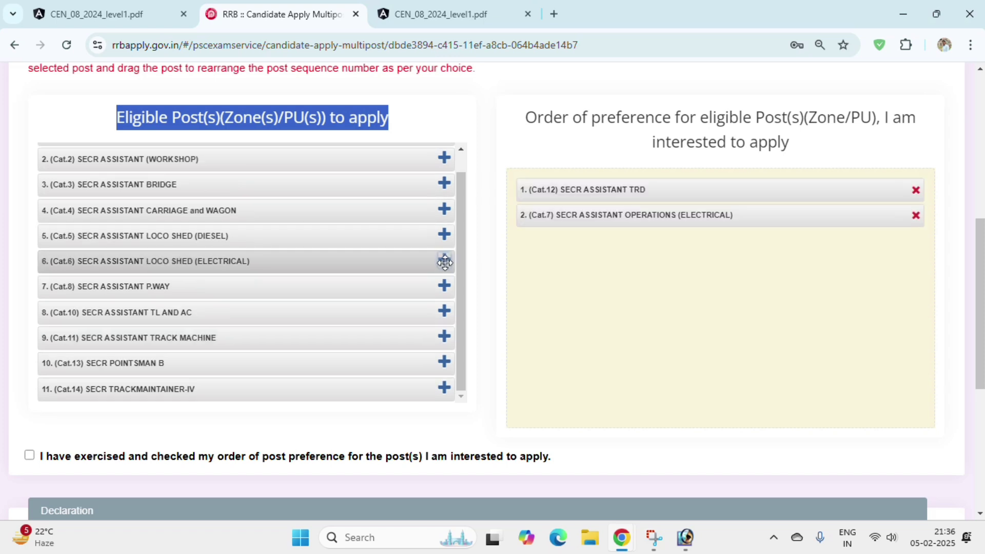
{"action": "left_click", "coordinate": [444, 262]}
{"action": "left_click", "coordinate": [445, 262]}
{"action": "left_click", "coordinate": [457, 256]}
{"action": "left_click", "coordinate": [458, 257]}
{"action": "left_click", "coordinate": [459, 257]}
{"action": "left_click", "coordinate": [458, 257]}
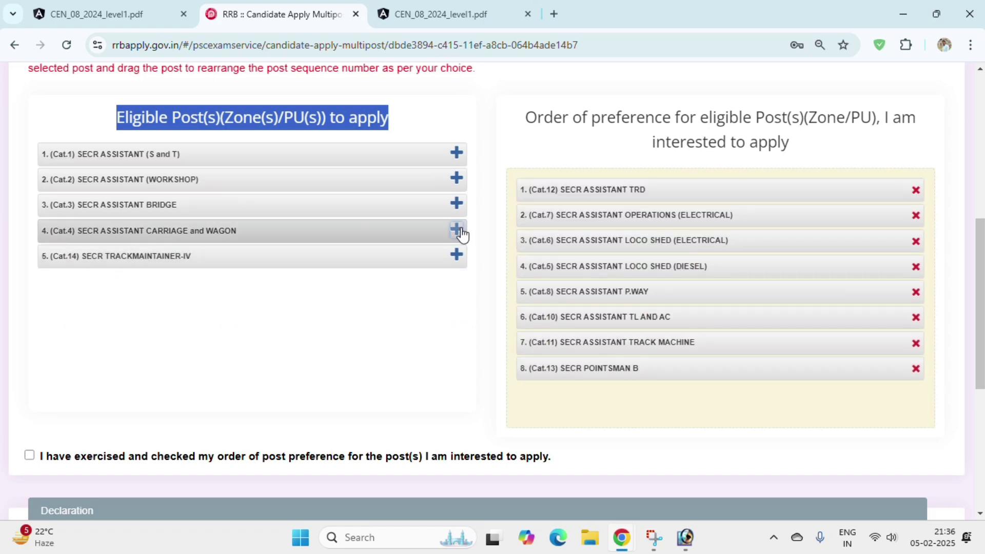
{"action": "left_click", "coordinate": [458, 231]}
{"action": "left_click", "coordinate": [458, 231]}
{"action": "left_click", "coordinate": [457, 205]}
{"action": "left_click", "coordinate": [456, 178]}
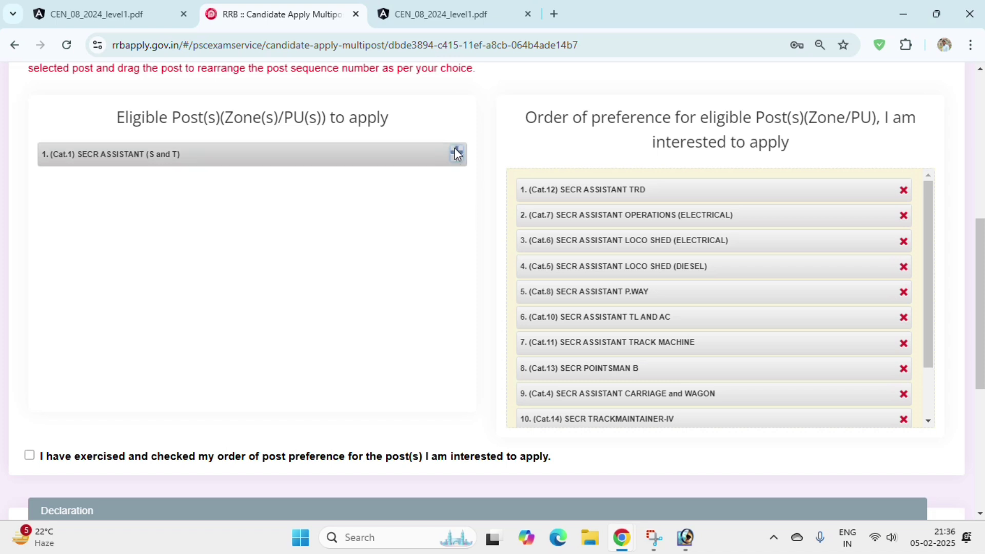
{"action": "left_click", "coordinate": [457, 154]}
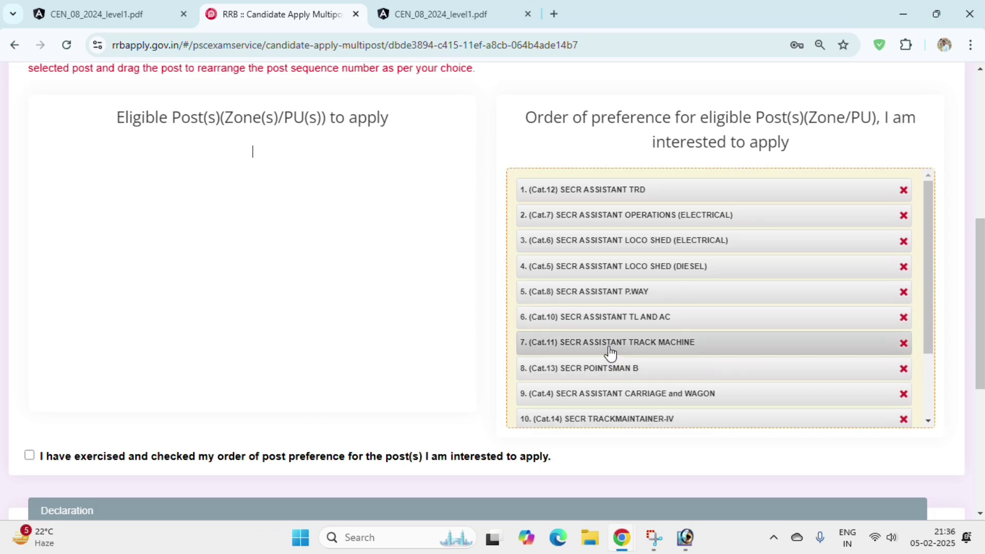
- Move TRACK MACHINE above TL AND AC to make it choice 6
{"action": "left_click_drag", "start_coordinate": [609, 349], "coordinate": [605, 321]}
{"action": "scroll", "coordinate": [604, 322], "scroll_direction": "down", "scroll_amount": 2}
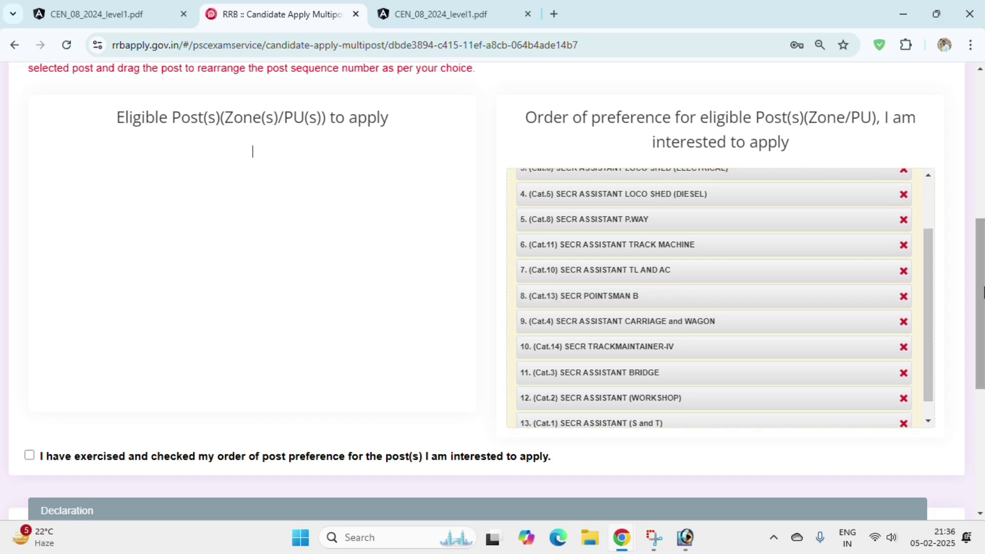
{"action": "scroll", "coordinate": [982, 292], "scroll_direction": "down", "scroll_amount": 2}
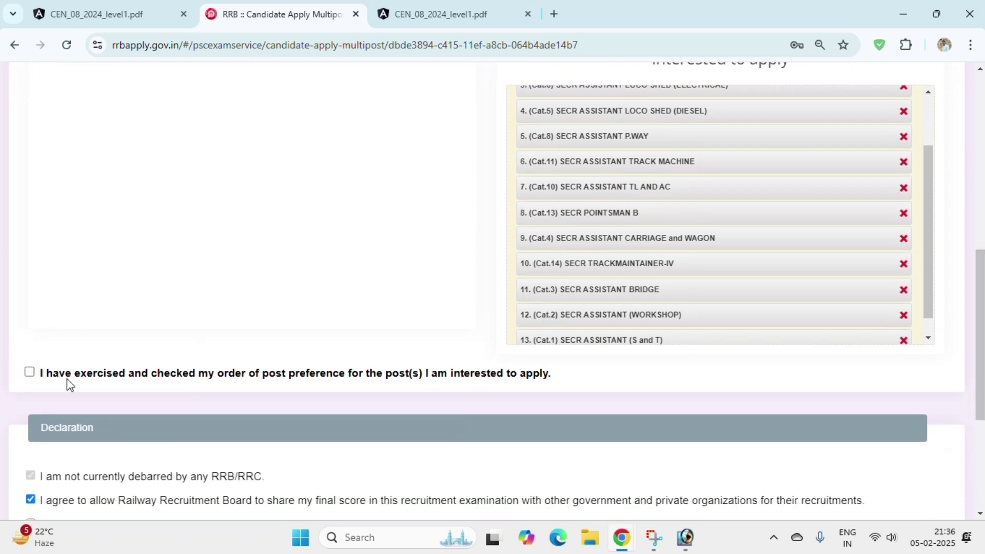
- Tick the preference-order confirmation, enter Place JANDAHA in the declaration, and save
{"action": "left_click", "coordinate": [29, 373]}
{"action": "scroll", "coordinate": [154, 375], "scroll_direction": "down", "scroll_amount": 1}
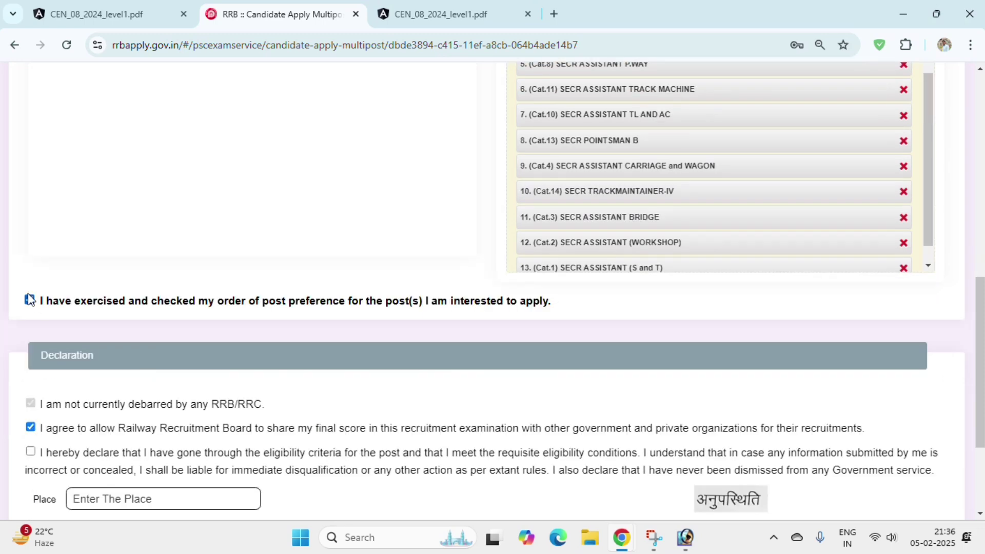
{"action": "scroll", "coordinate": [92, 411], "scroll_direction": "down", "scroll_amount": 1}
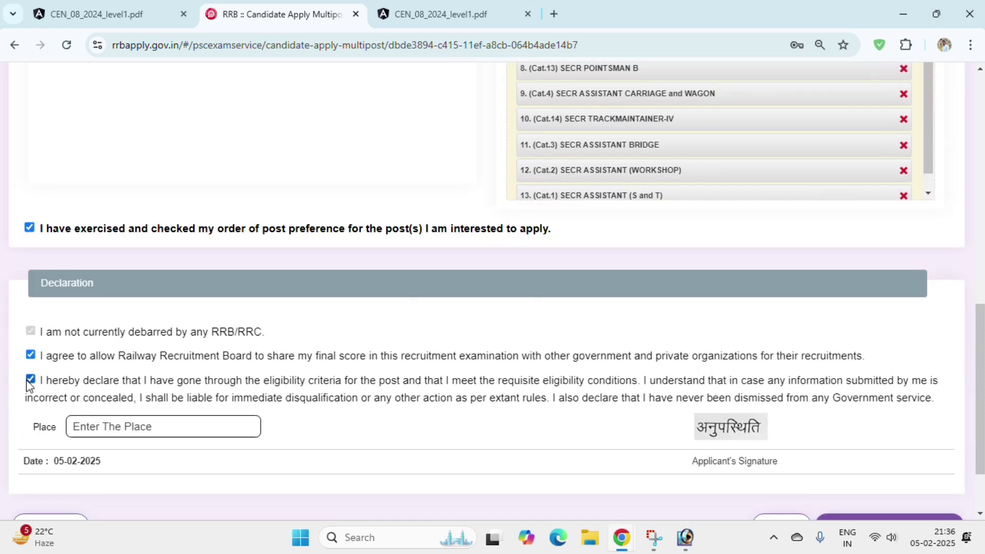
{"action": "left_click_drag", "start_coordinate": [85, 388], "coordinate": [205, 398]}
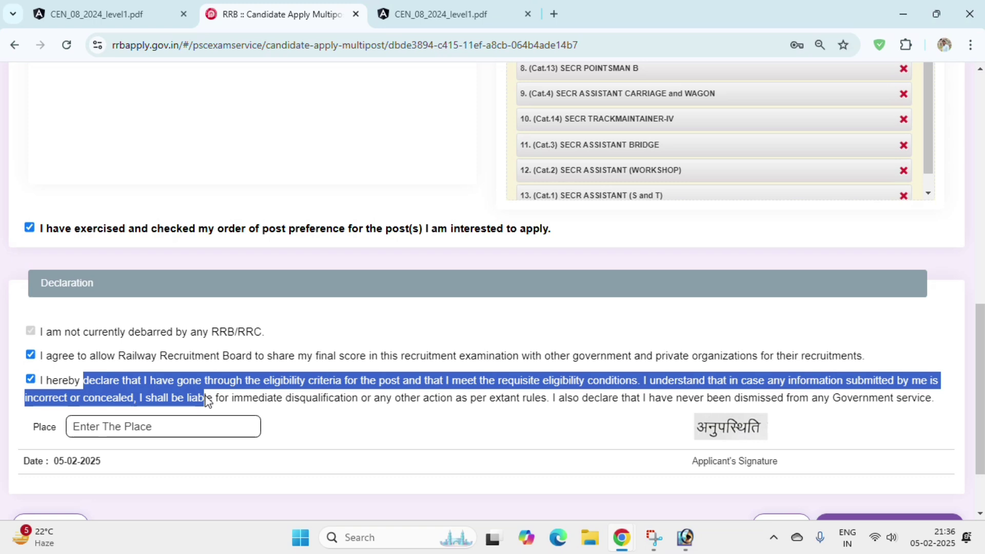
{"action": "left_click", "coordinate": [187, 429]}
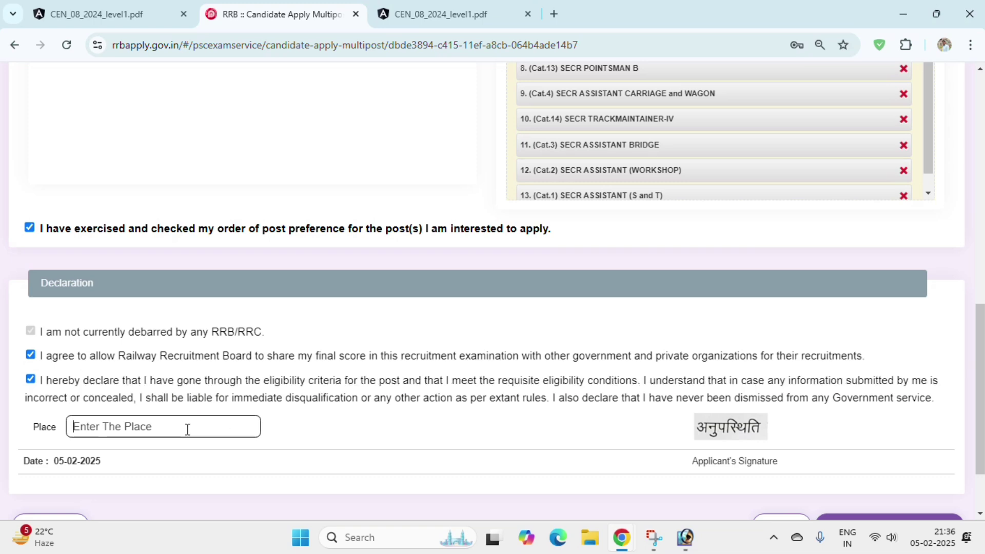
{"action": "type", "text": "JANDAHA"}
{"action": "scroll", "coordinate": [186, 430], "scroll_direction": "down", "scroll_amount": 2}
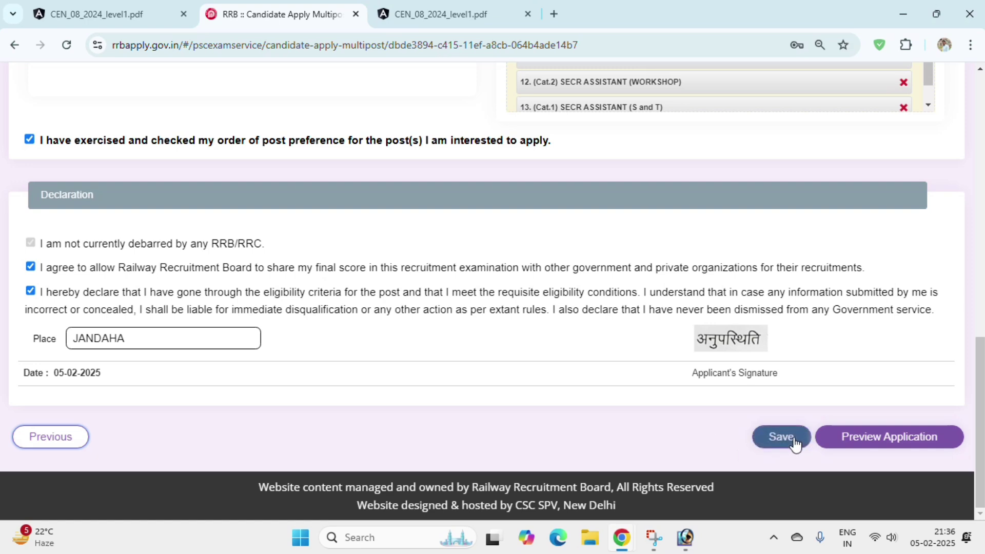
{"action": "left_click", "coordinate": [785, 444]}
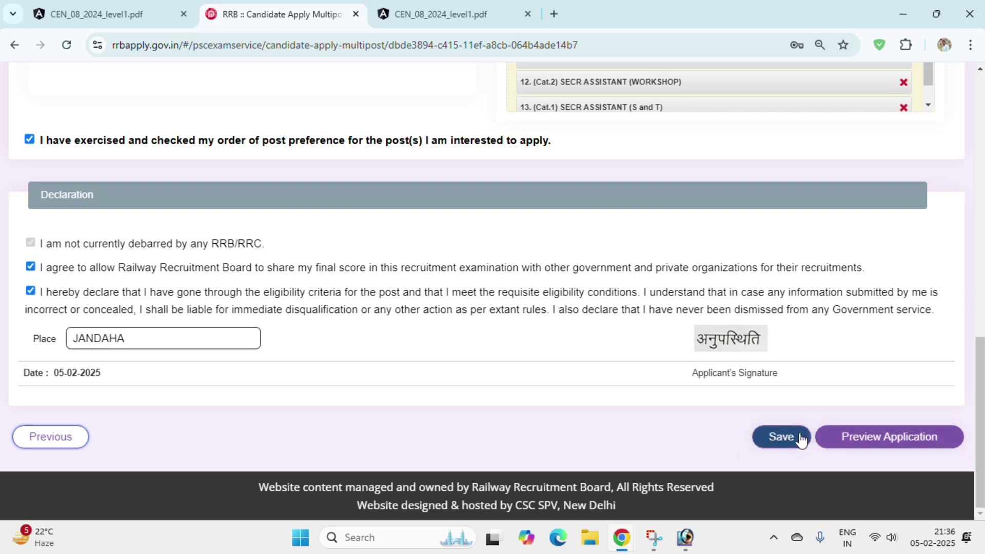
{"action": "left_click", "coordinate": [798, 438]}
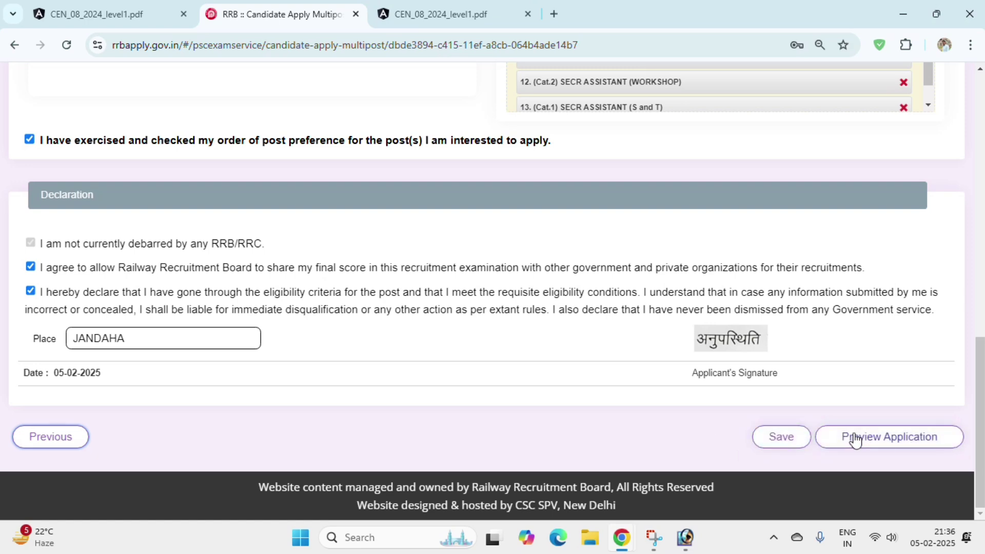
{"action": "left_click", "coordinate": [853, 438]}
{"action": "scroll", "coordinate": [842, 437], "scroll_direction": "down", "scroll_amount": 1}
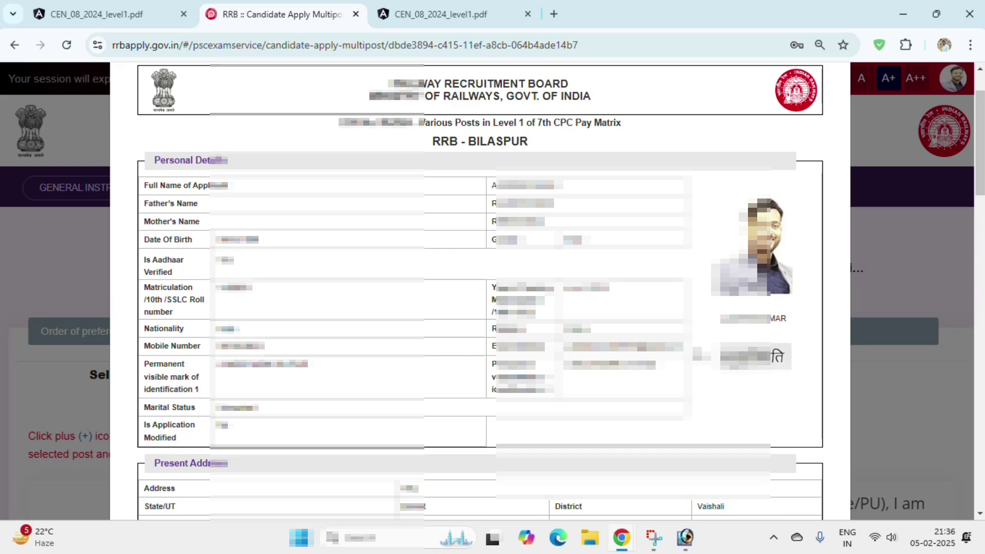
{"action": "left_click_drag", "start_coordinate": [137, 164], "coordinate": [234, 165]}
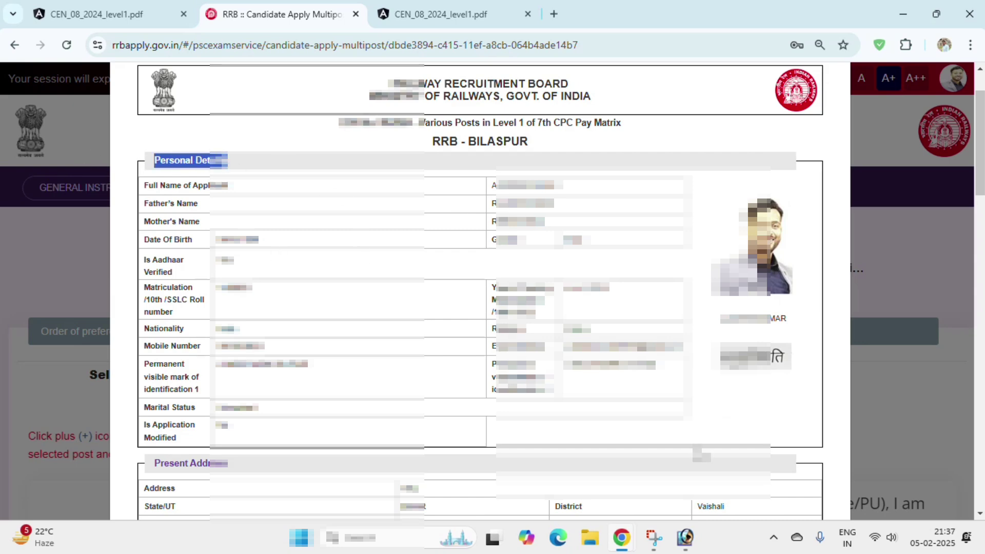
{"action": "scroll", "coordinate": [481, 287], "scroll_direction": "down", "scroll_amount": 1}
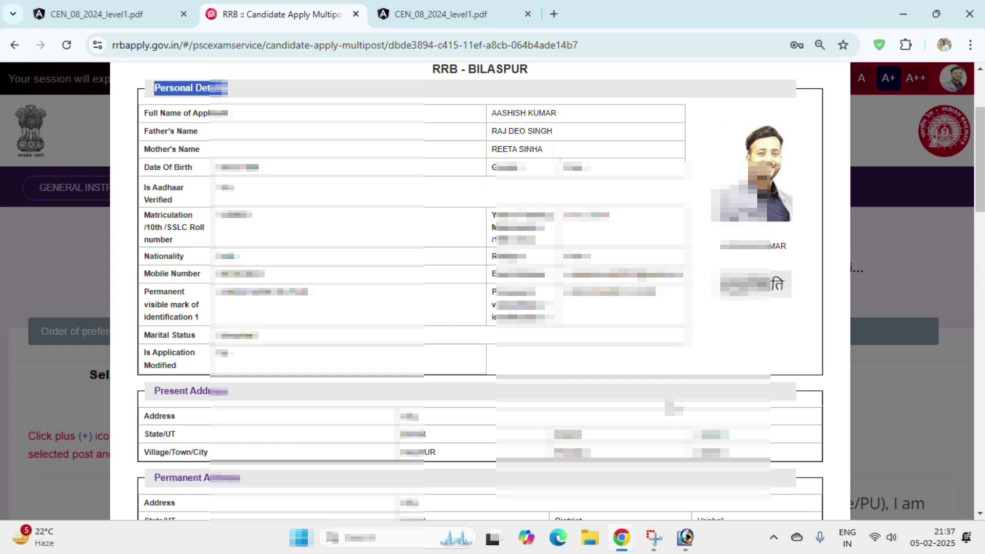
{"action": "scroll", "coordinate": [481, 288], "scroll_direction": "down", "scroll_amount": 1}
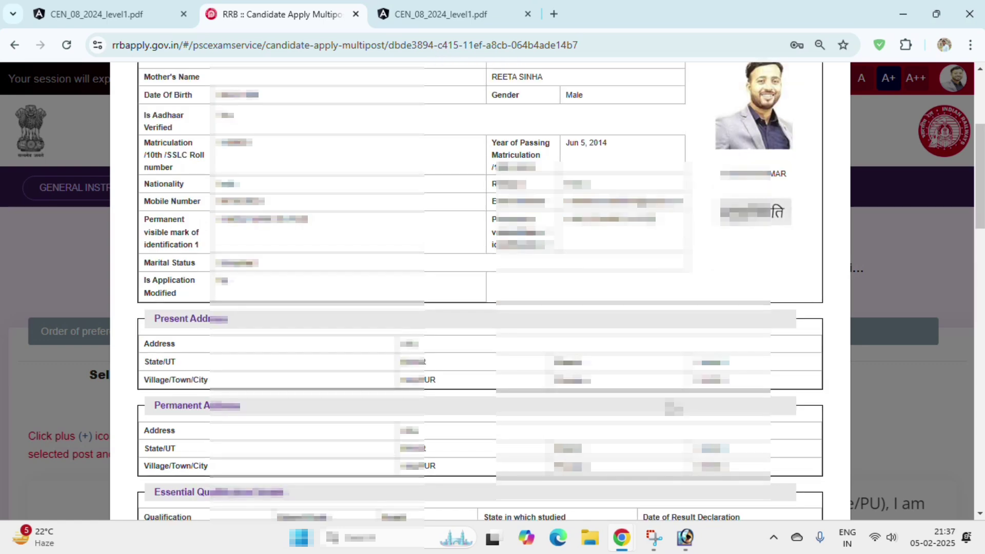
{"action": "scroll", "coordinate": [480, 287], "scroll_direction": "down", "scroll_amount": 1}
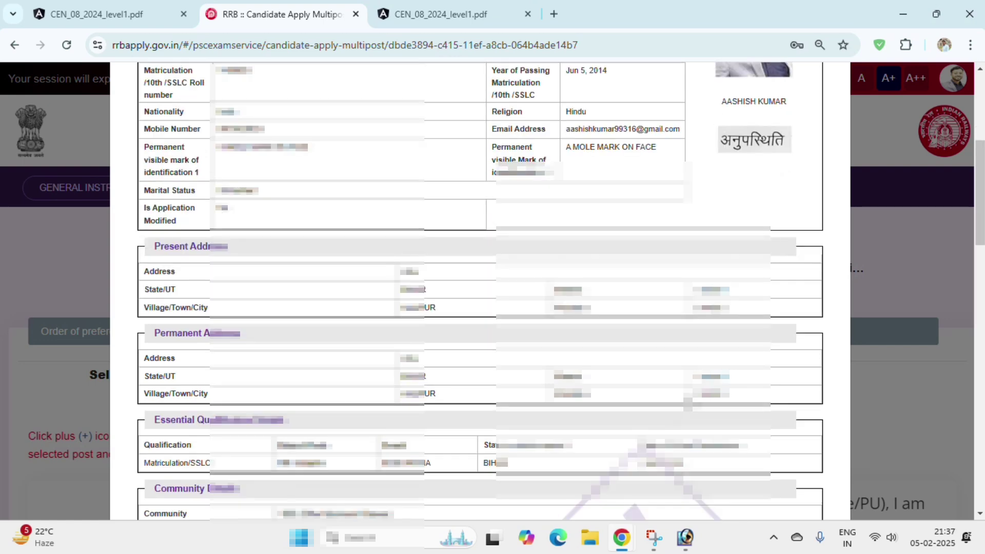
{"action": "scroll", "coordinate": [480, 288], "scroll_direction": "down", "scroll_amount": 3}
{"action": "scroll", "coordinate": [480, 288], "scroll_direction": "down", "scroll_amount": 9}
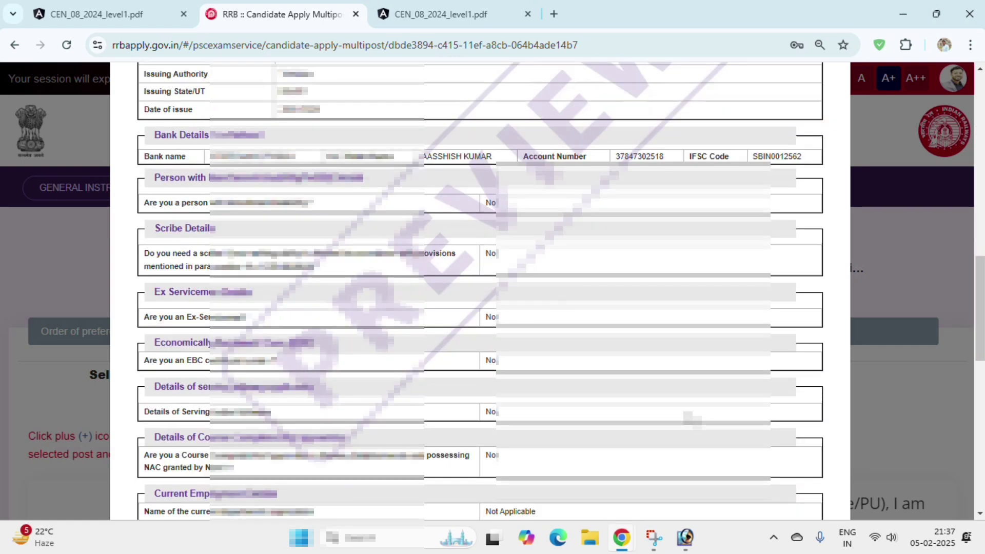
{"action": "scroll", "coordinate": [693, 424], "scroll_direction": "down", "scroll_amount": 5}
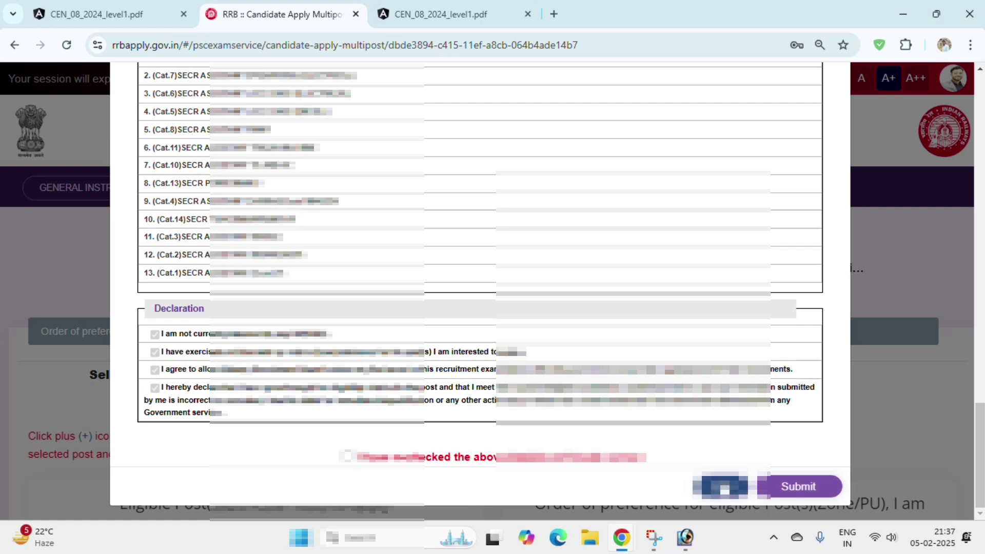
{"action": "left_click", "coordinate": [724, 488]}
{"action": "scroll", "coordinate": [750, 447], "scroll_direction": "down", "scroll_amount": 15}
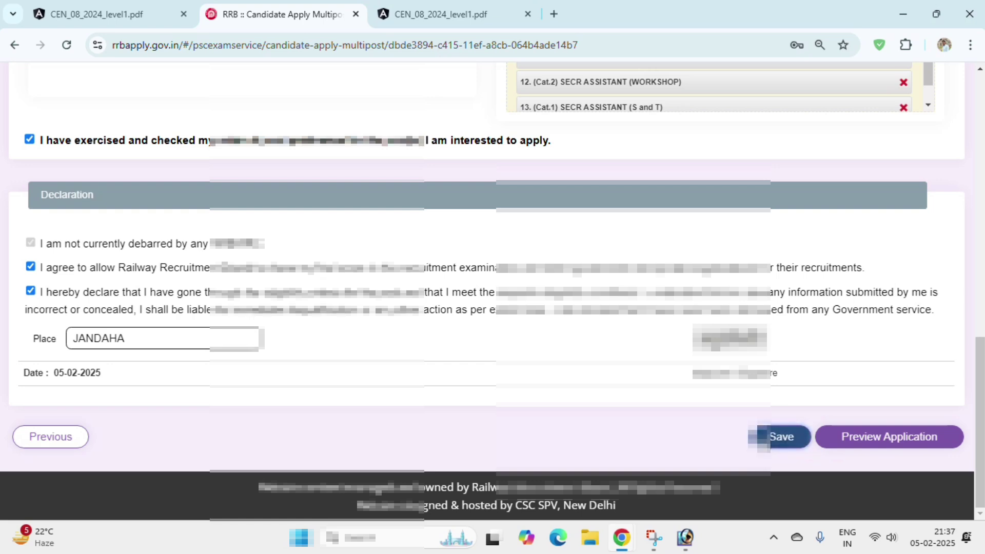
- Save the post preferences successfully and display the watermarked application preview
{"action": "left_click", "coordinate": [763, 436]}
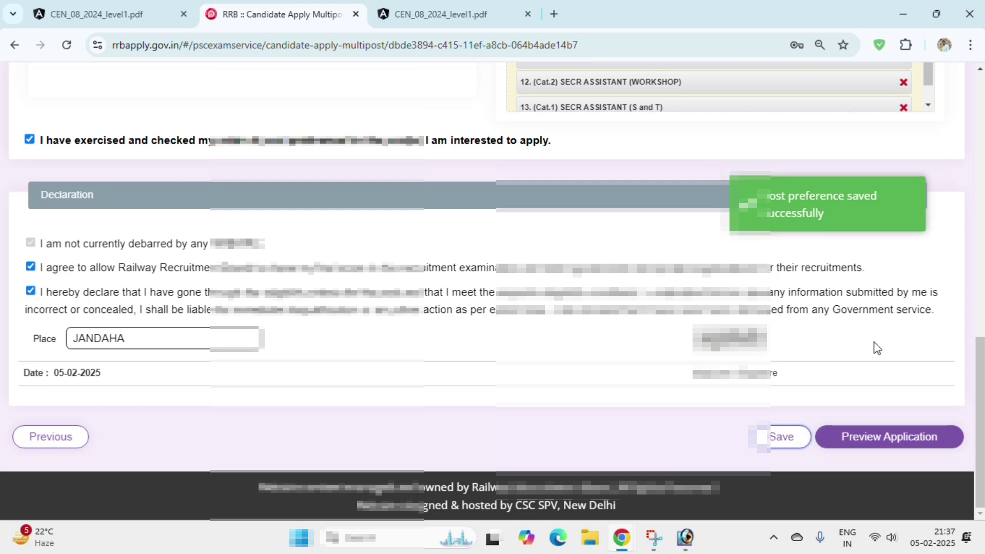
{"action": "left_click", "coordinate": [881, 441]}
{"action": "scroll", "coordinate": [880, 440], "scroll_direction": "down", "scroll_amount": 10}
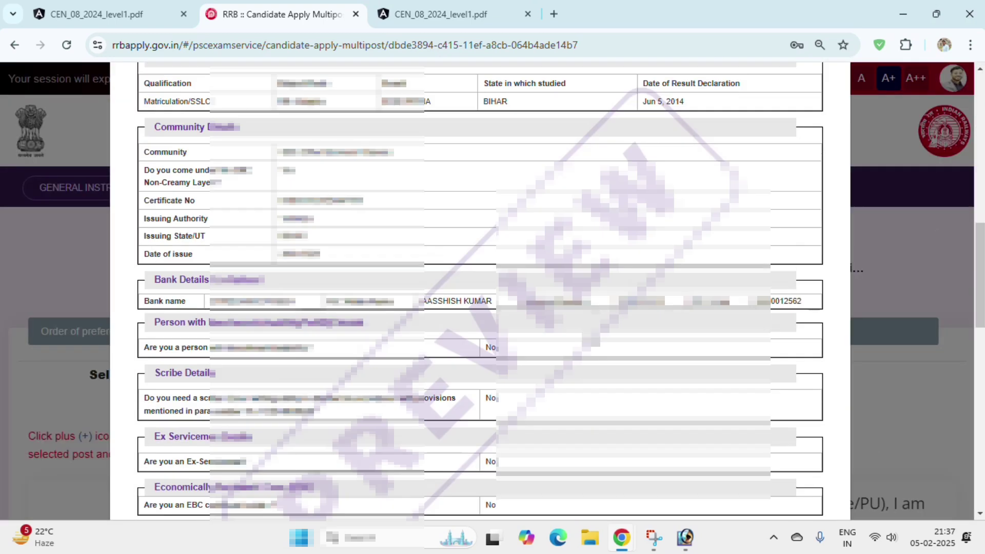
- Look over the Application Preview, then close it to return to the post preference page
{"action": "scroll", "coordinate": [606, 364], "scroll_direction": "down", "scroll_amount": 5}
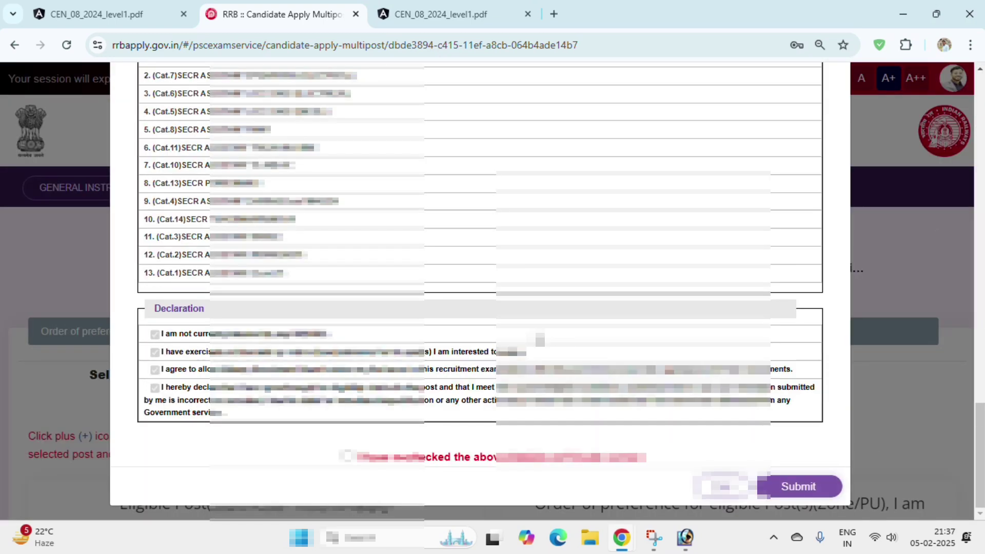
{"action": "scroll", "coordinate": [513, 329], "scroll_direction": "up", "scroll_amount": 5}
{"action": "scroll", "coordinate": [469, 318], "scroll_direction": "up", "scroll_amount": 10}
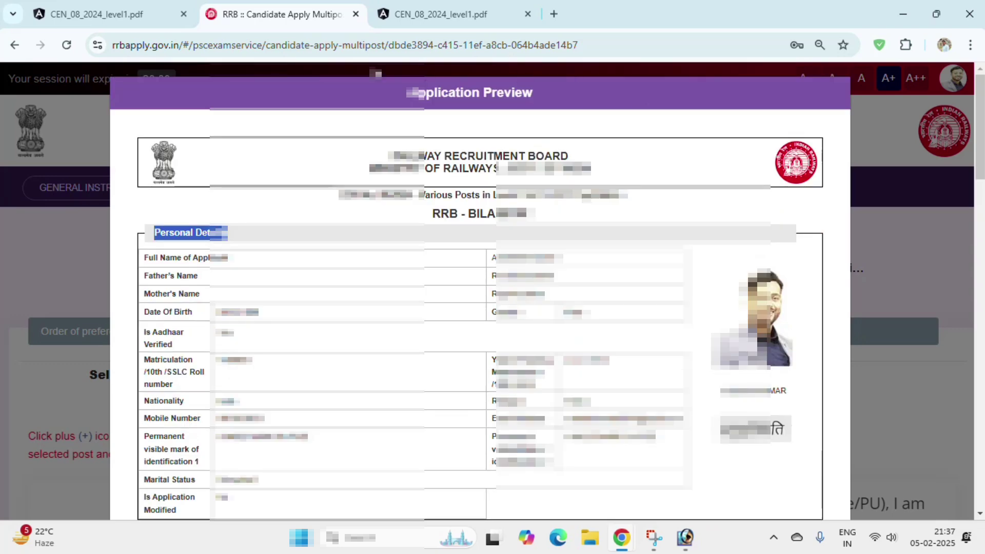
{"action": "left_click", "coordinate": [126, 158]}
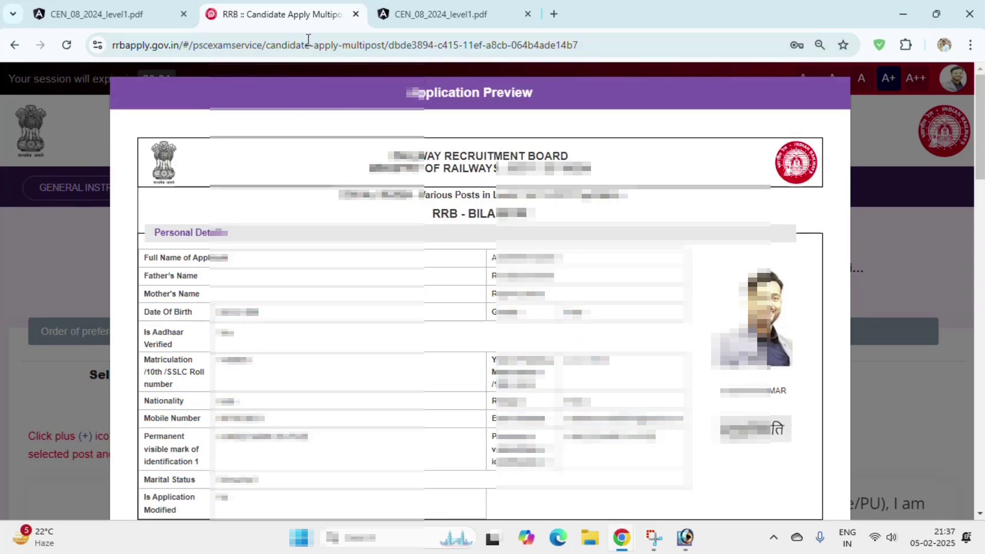
{"action": "scroll", "coordinate": [770, 326], "scroll_direction": "down", "scroll_amount": 10}
{"action": "scroll", "coordinate": [770, 326], "scroll_direction": "down", "scroll_amount": 10}
{"action": "left_click", "coordinate": [724, 486]}
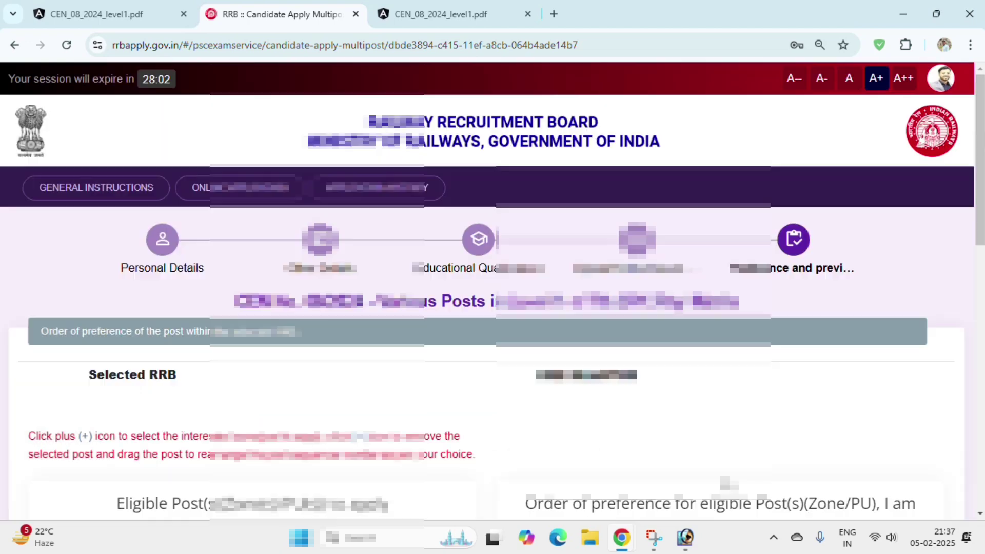